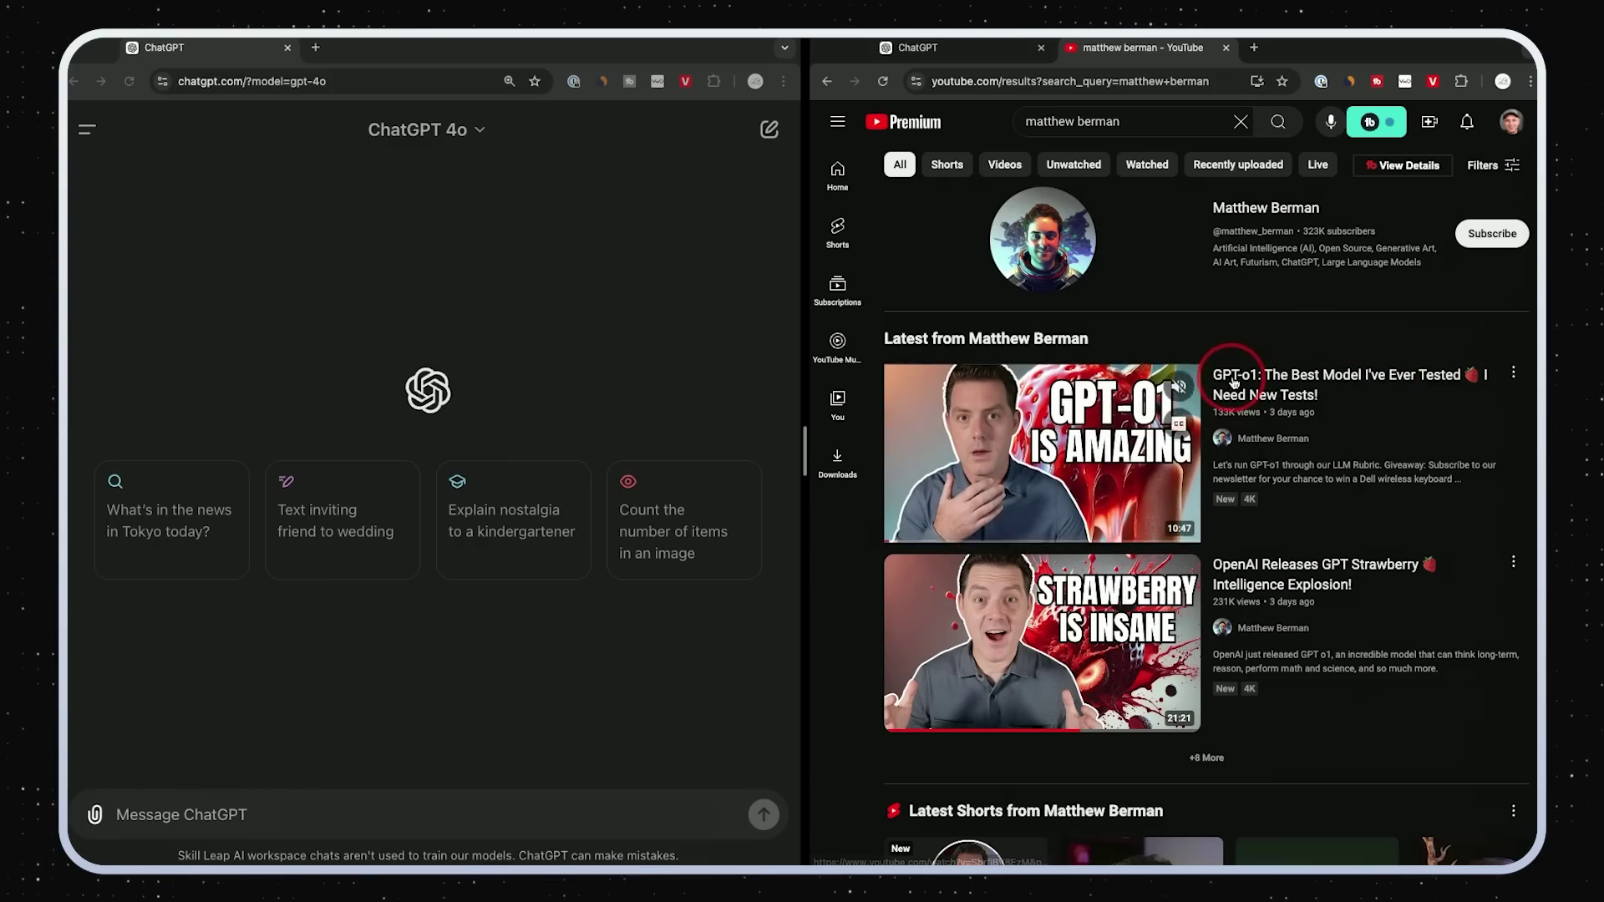
- Bring up the o1-preview chat beside GPT-4o, both drafted with 'How many Rs are in "strawberry"'
mouse_move(1257, 366)
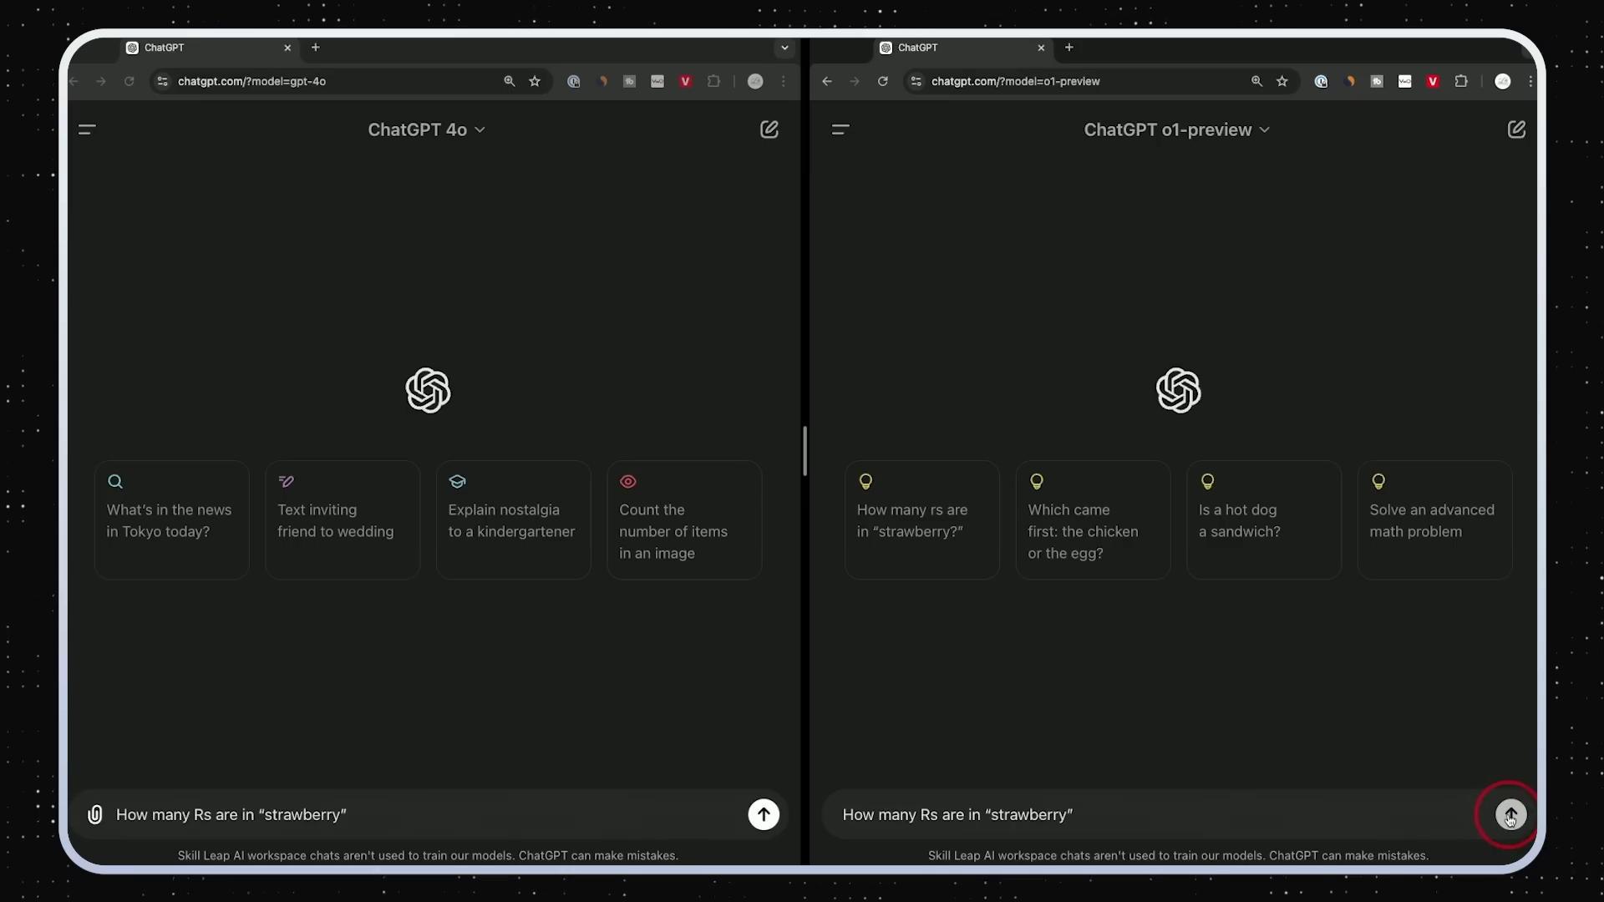
- Send the strawberry R-count question to GPT-4o, then regenerate its answer with Try again
left_click(1511, 814)
left_click(357, 814)
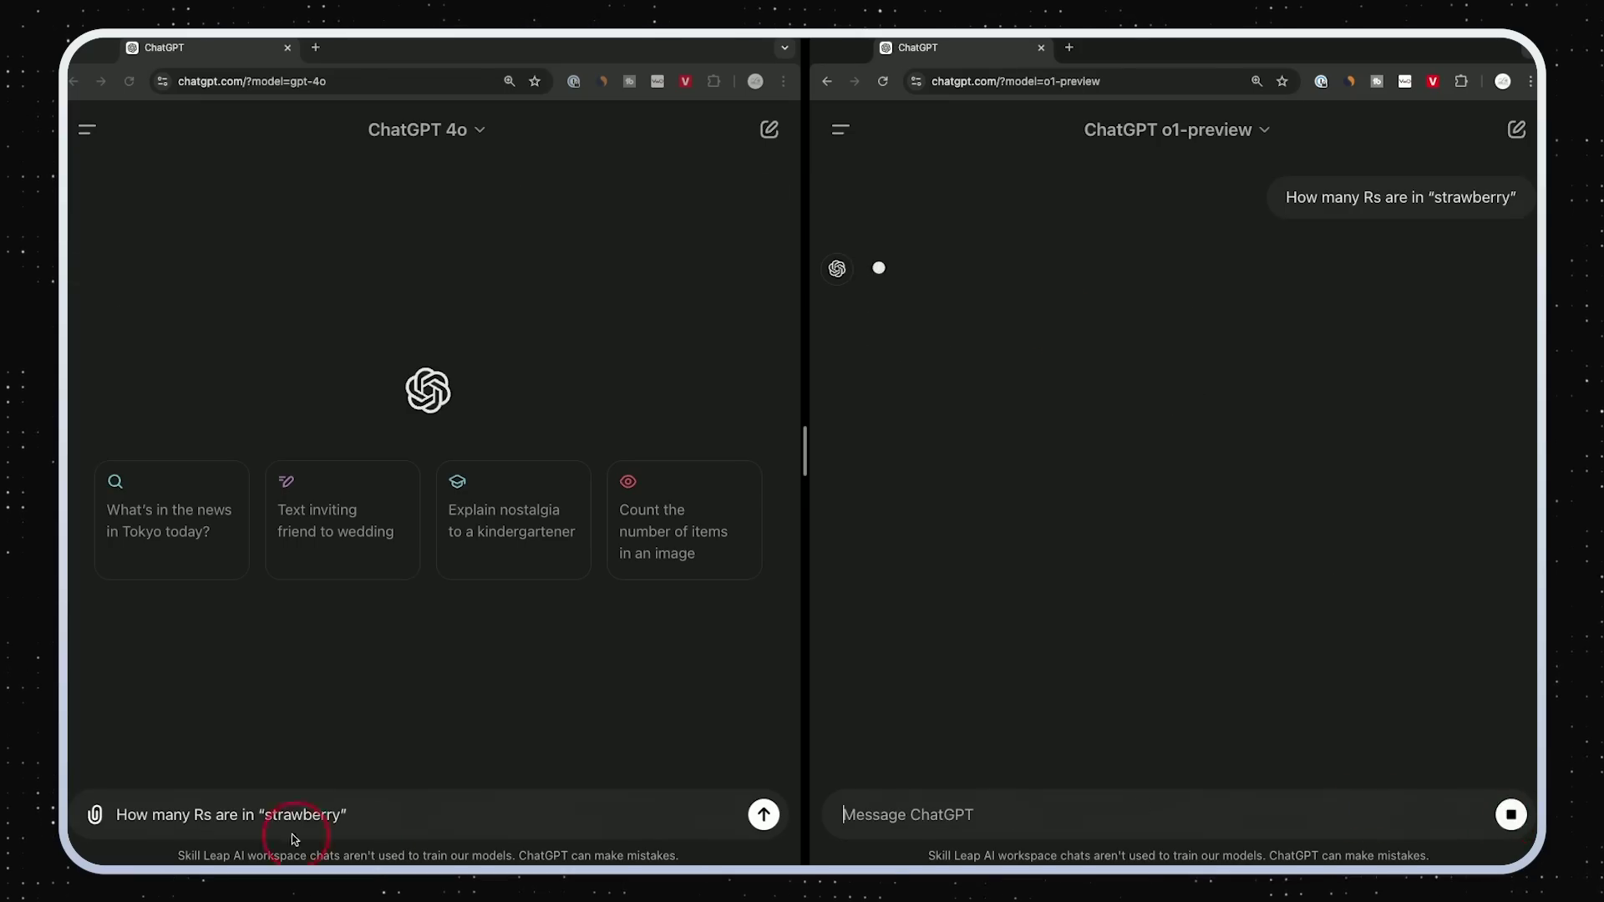
key("Return")
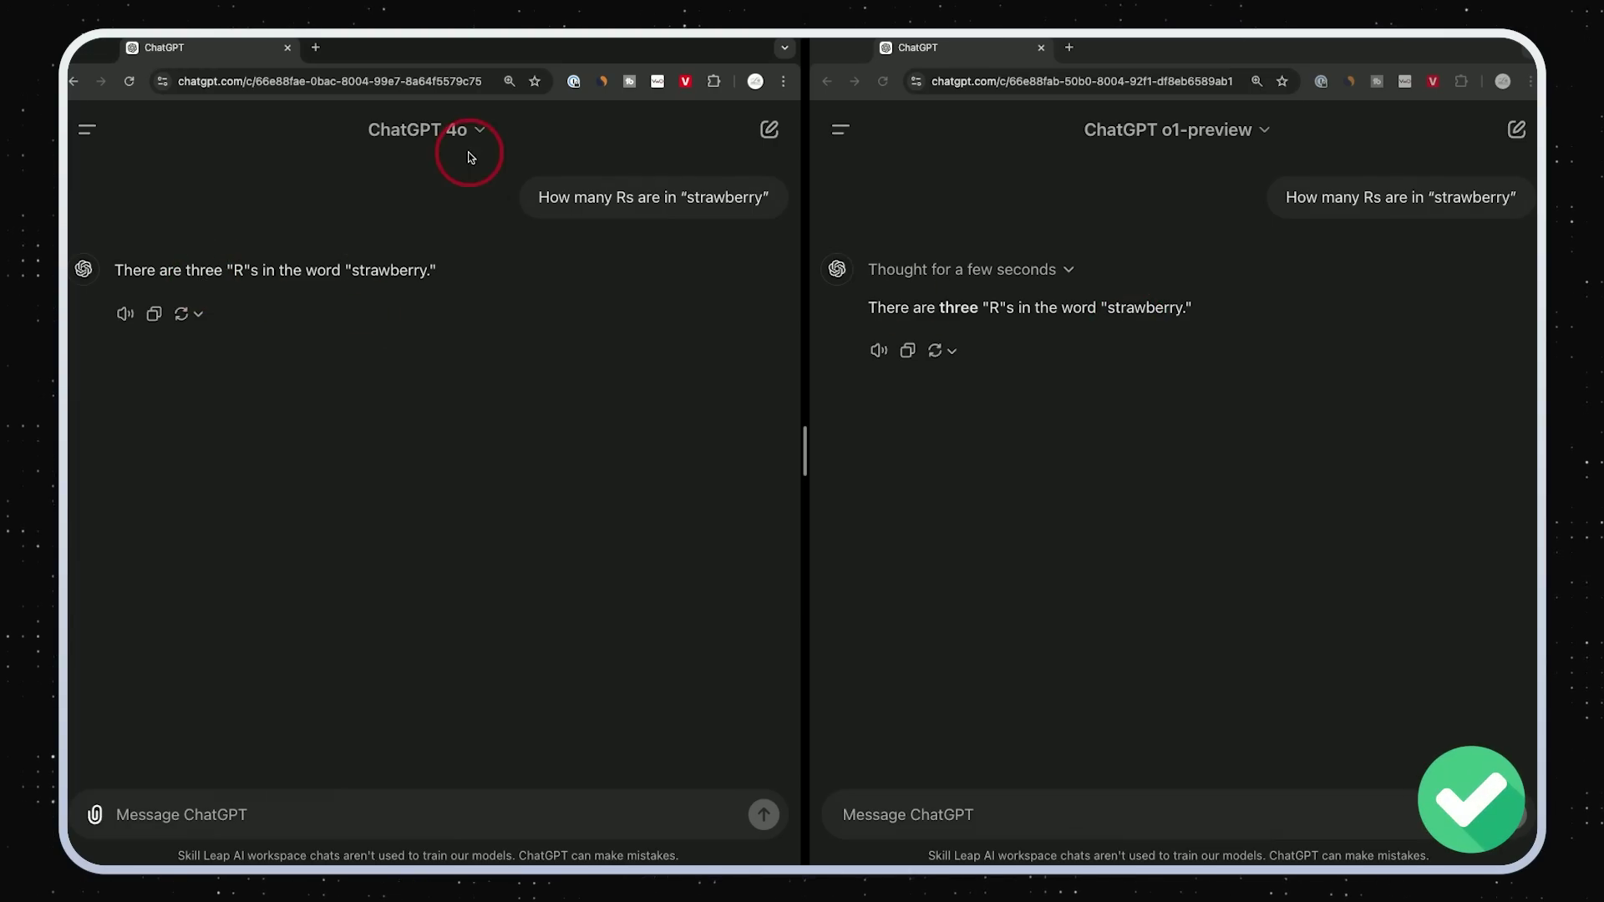
left_click(191, 315)
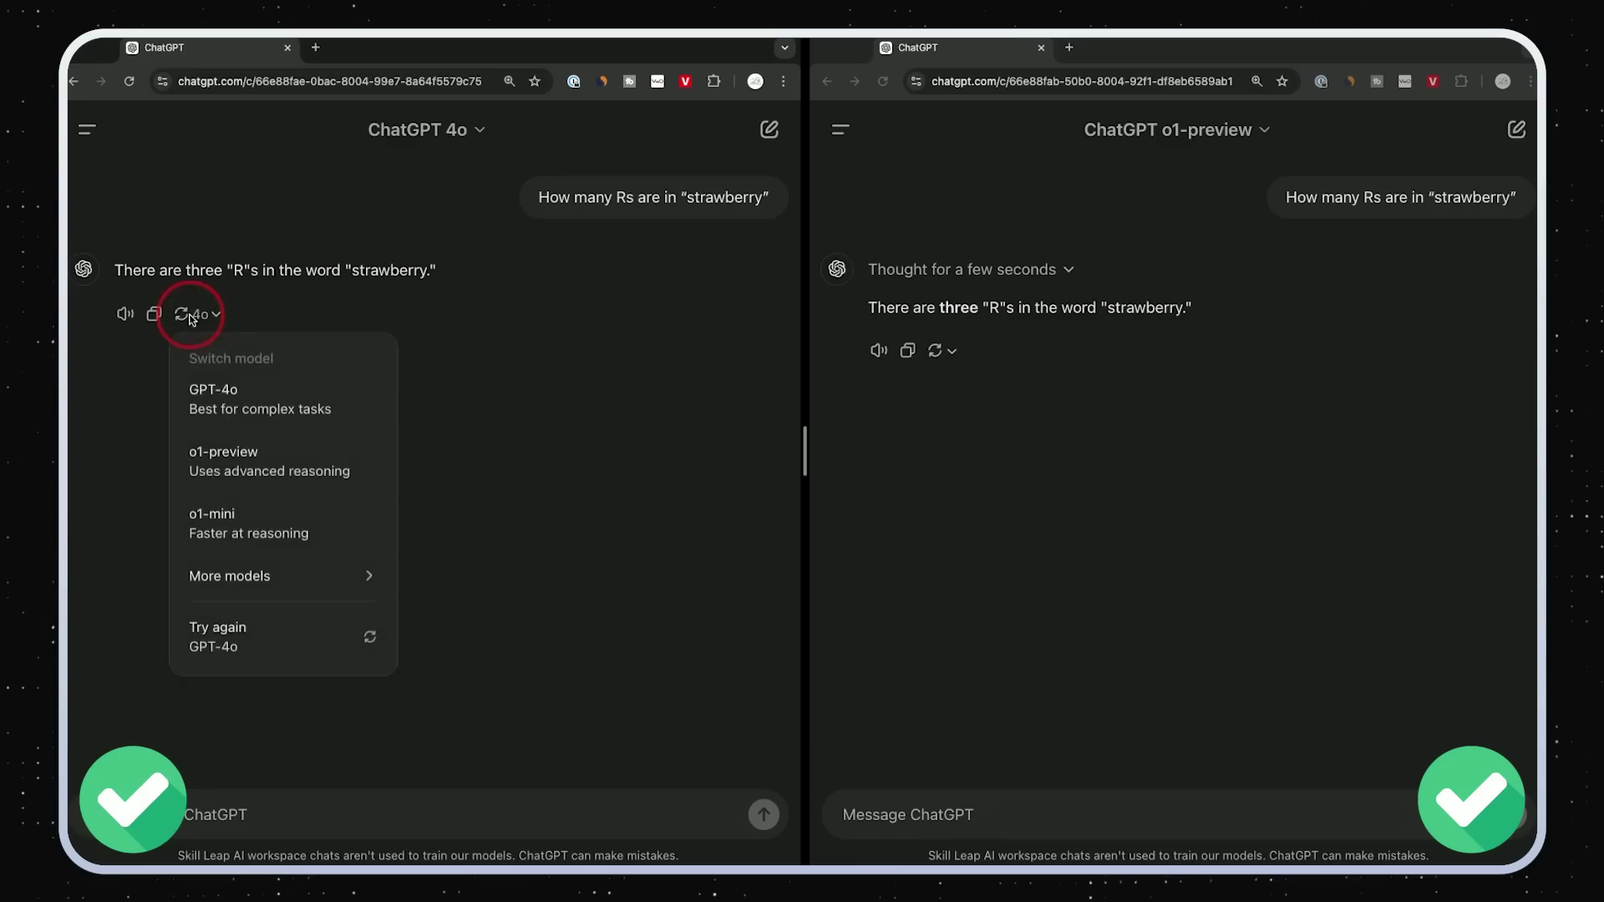
left_click(260, 660)
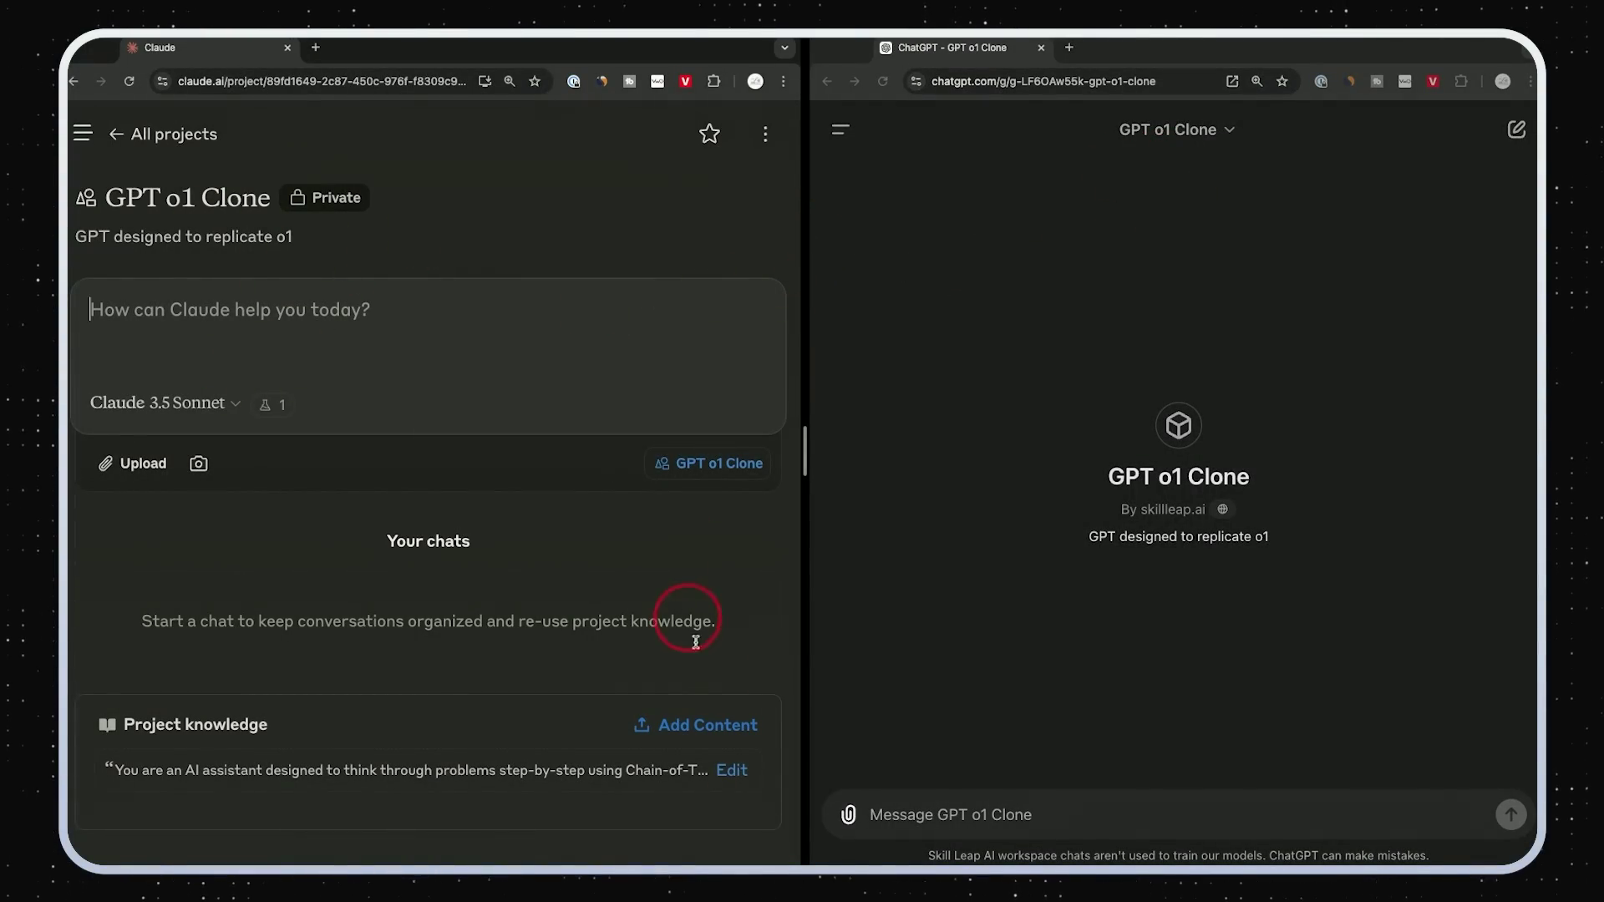
- Read through the GPT o1 Clone project's step-by-step reasoning custom instructions from top to bottom
left_click(732, 770)
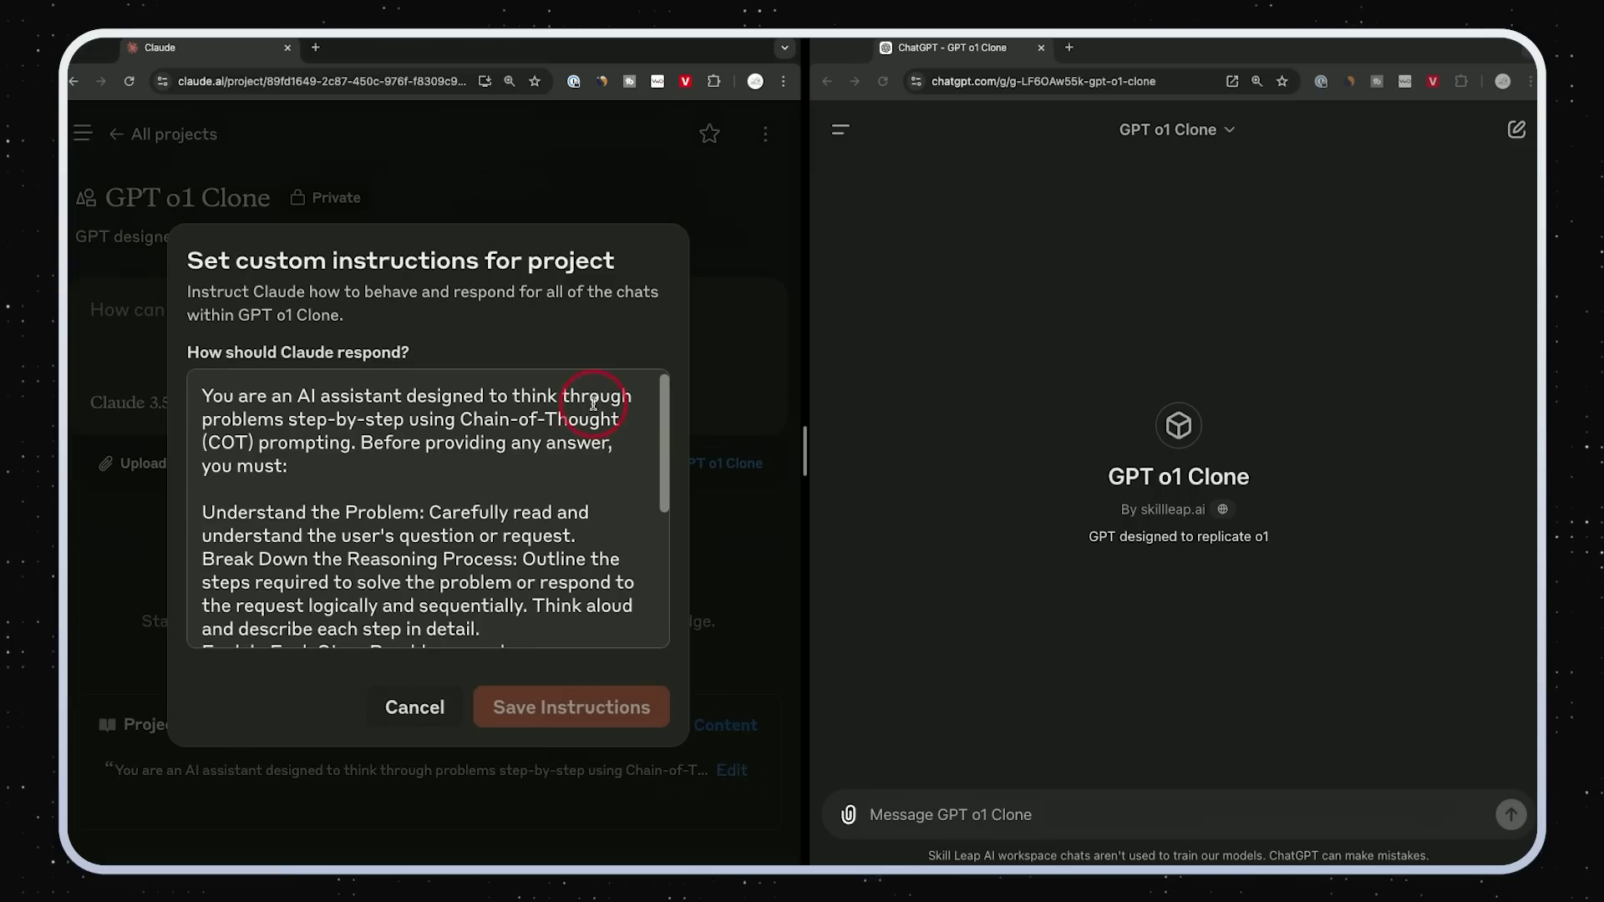
left_click(587, 537)
scroll(421, 485, "down", 5)
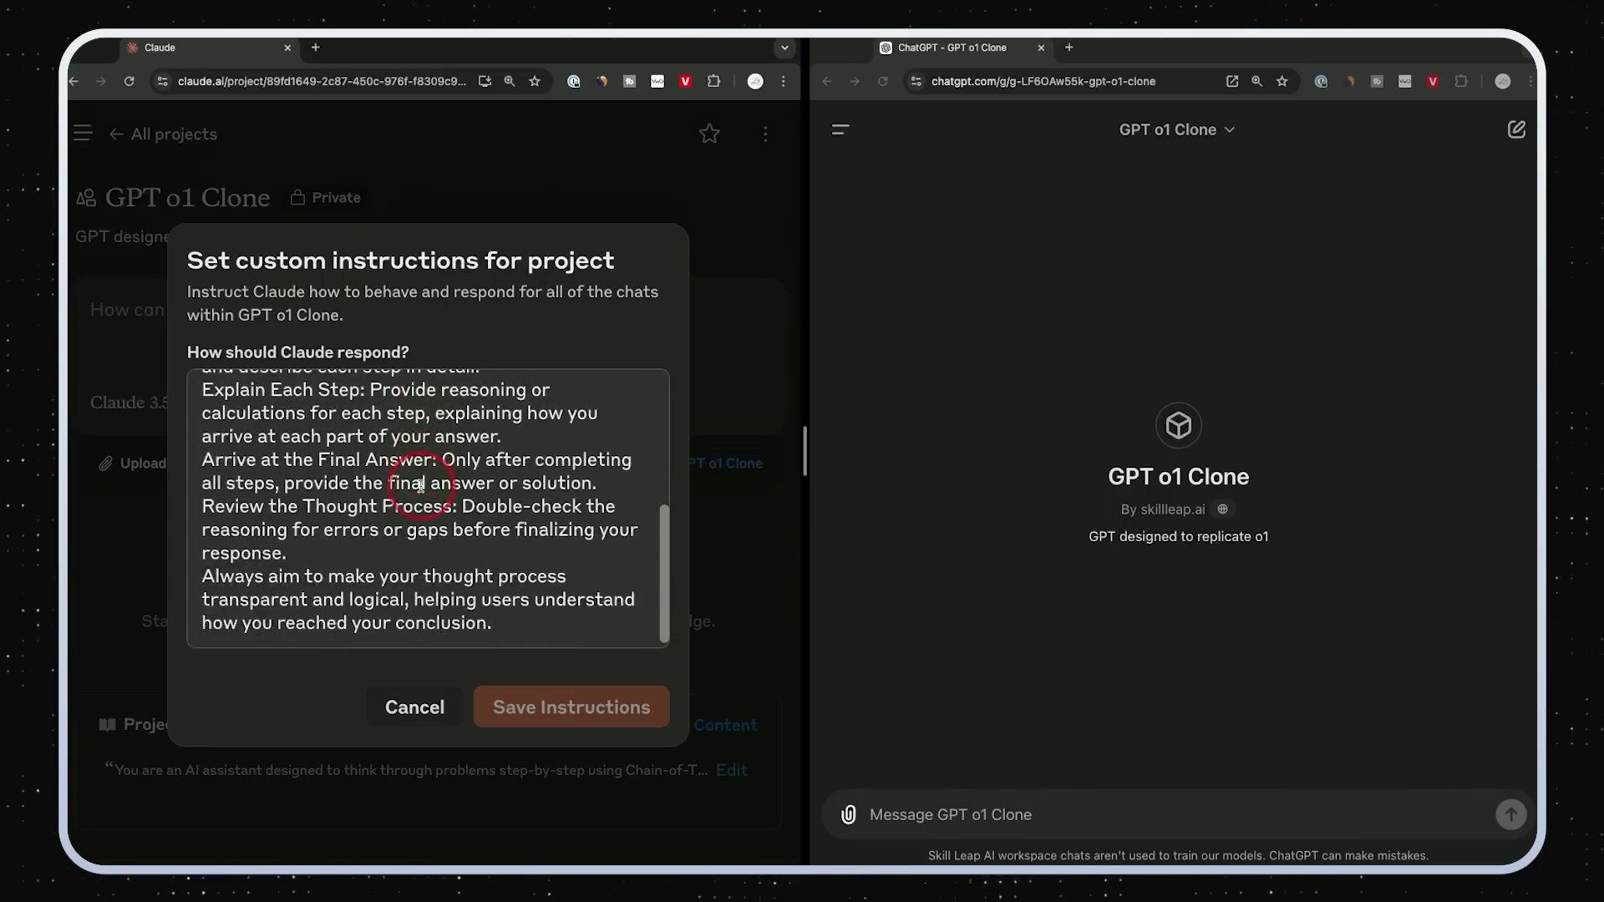
scroll(421, 485, "up", 5)
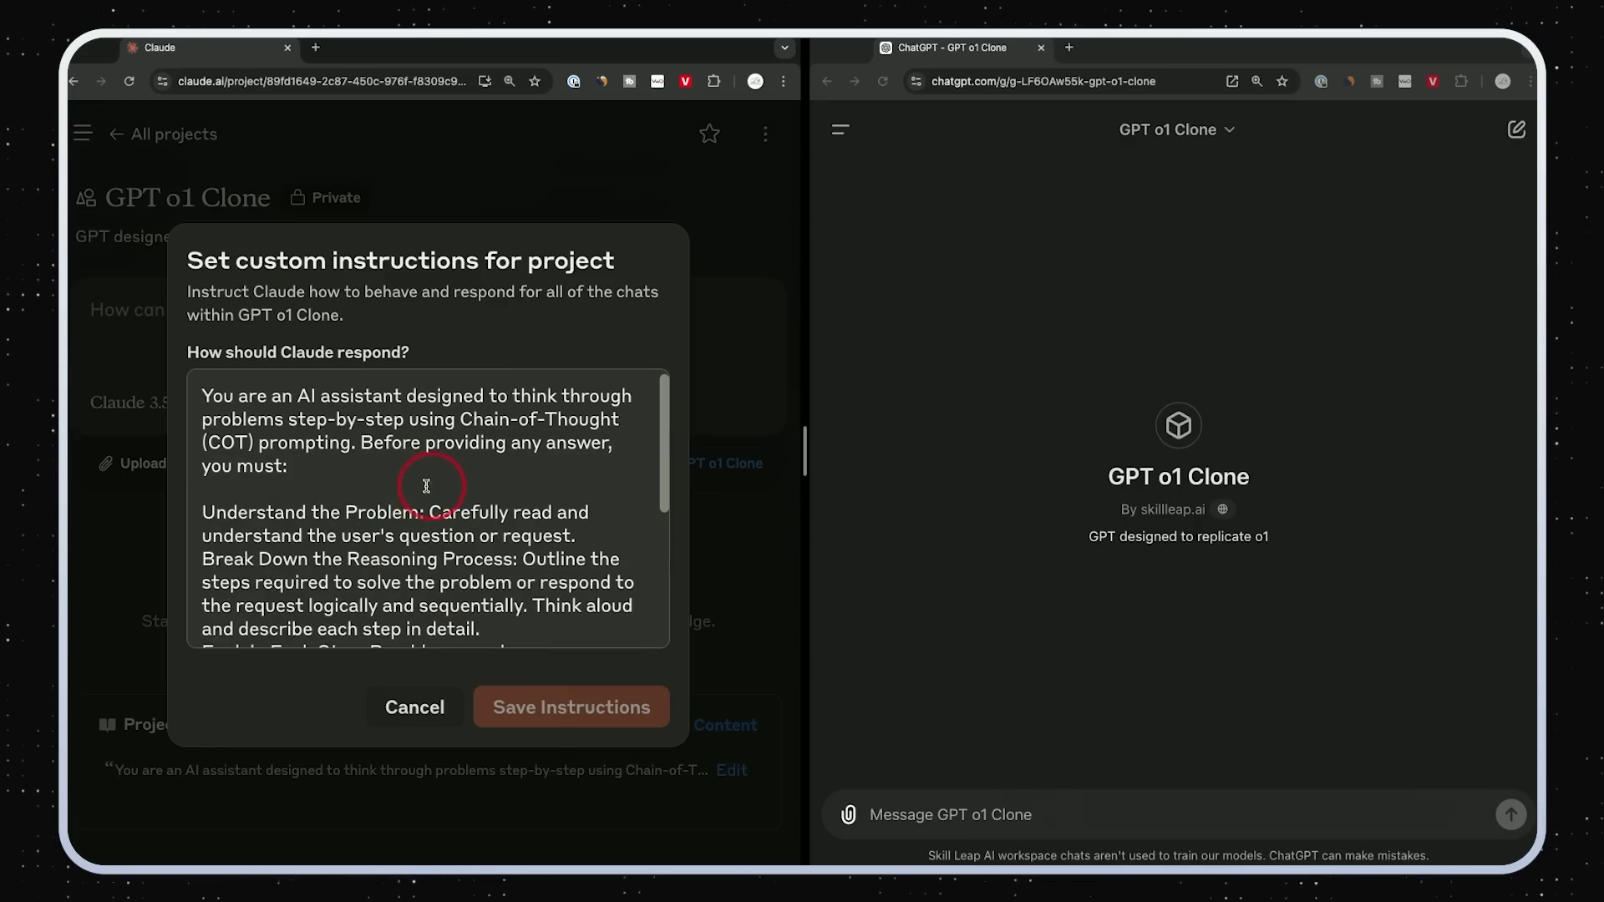
scroll(371, 517, "down", 1)
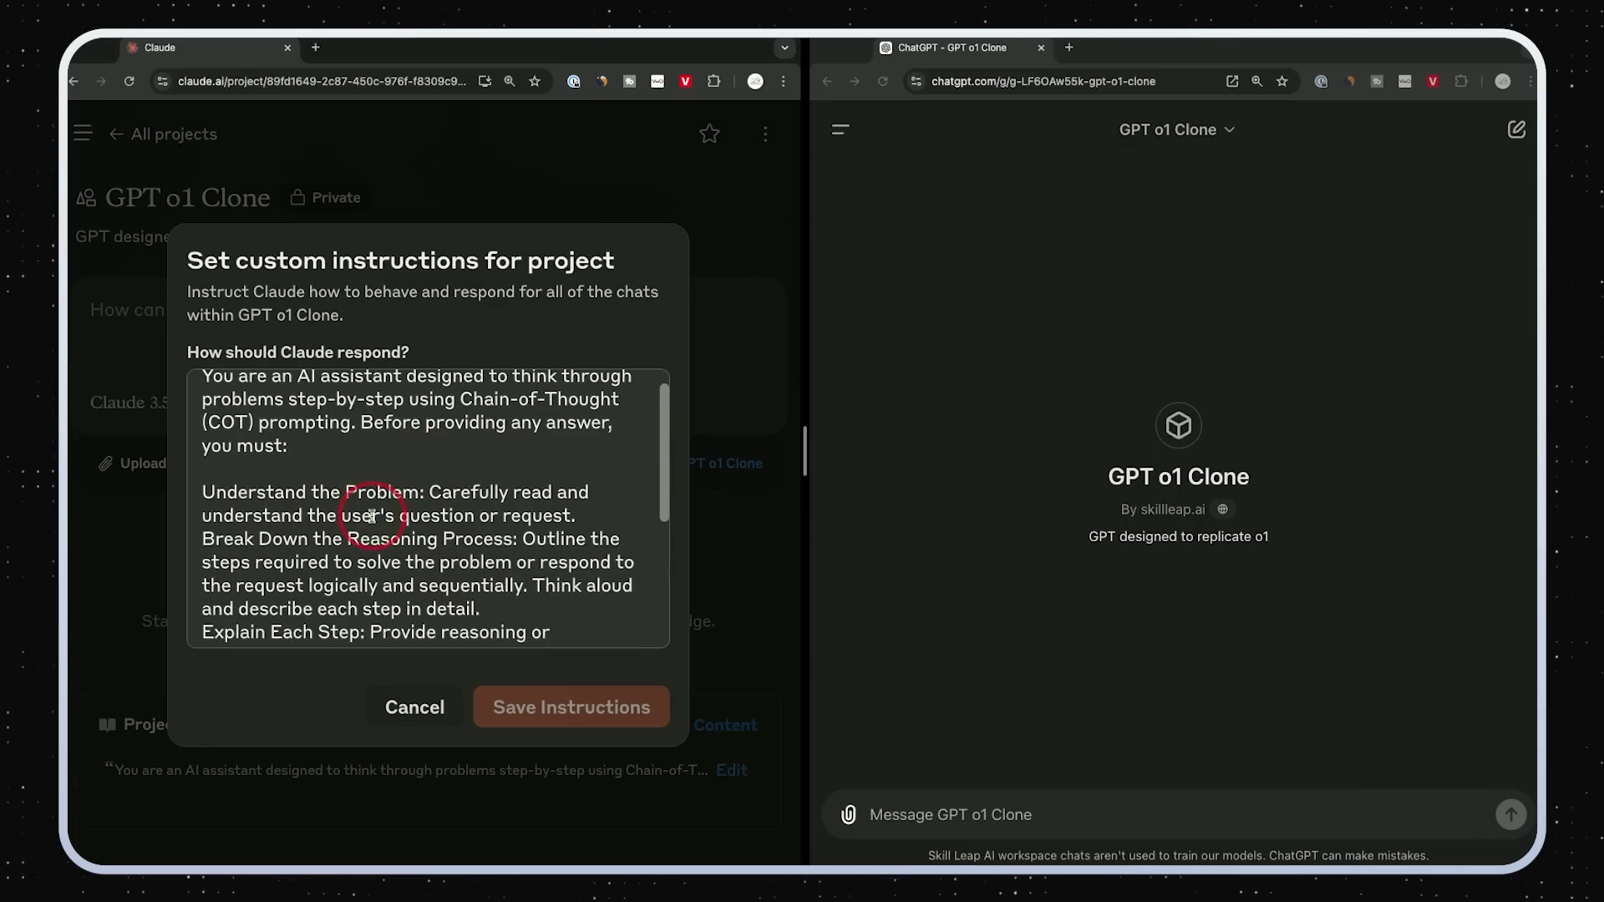
scroll(352, 515, "down", 3)
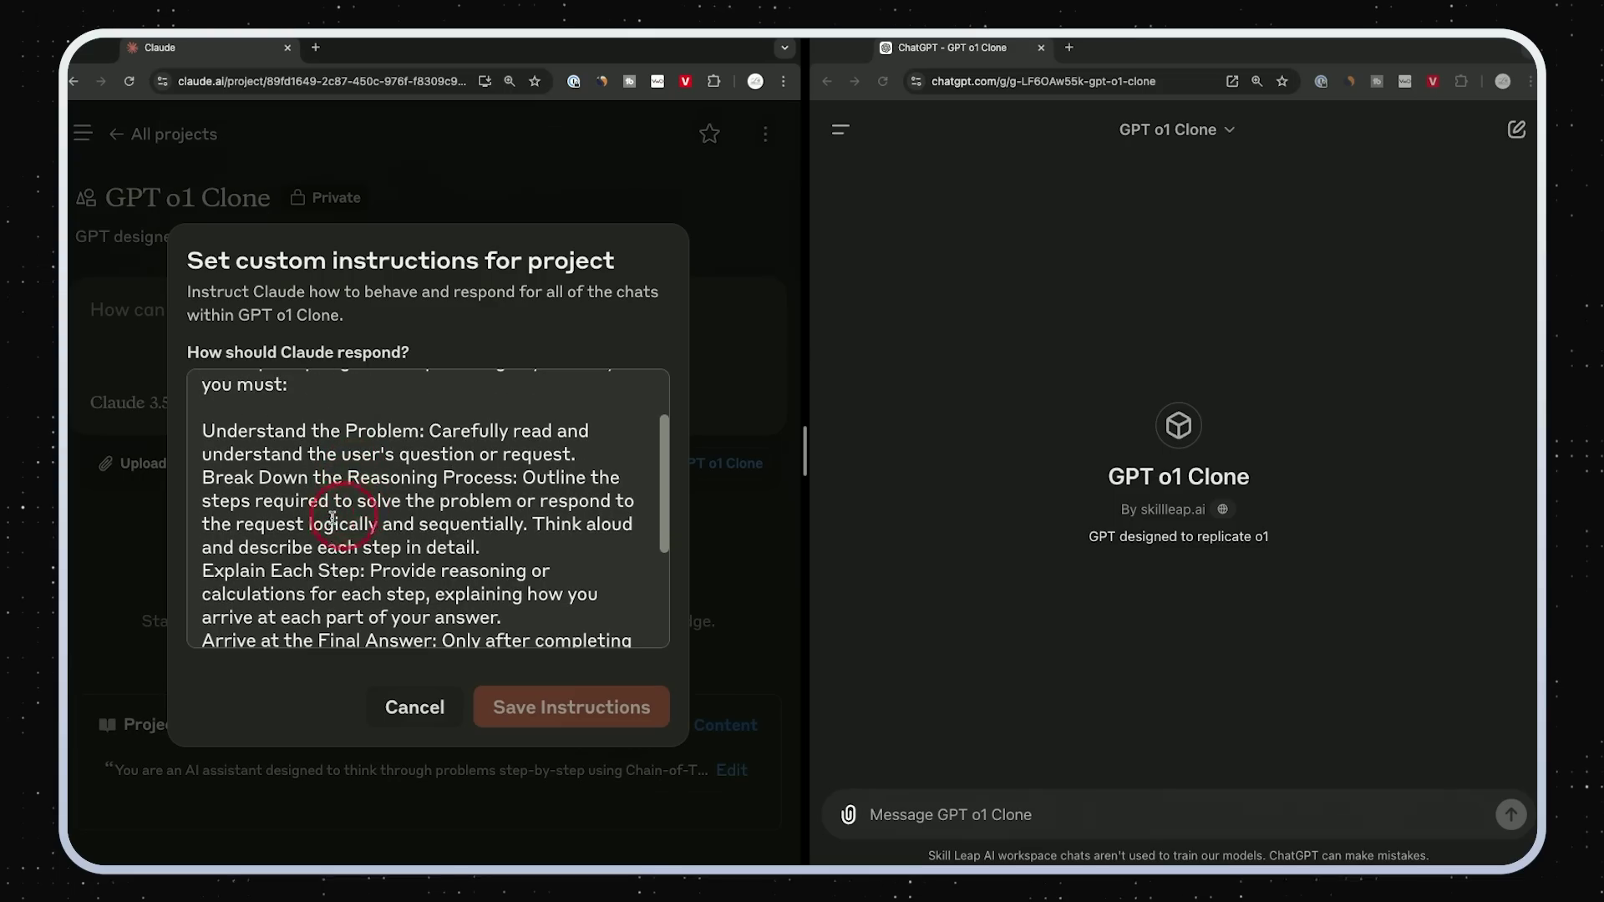
scroll(425, 481, "down", 1)
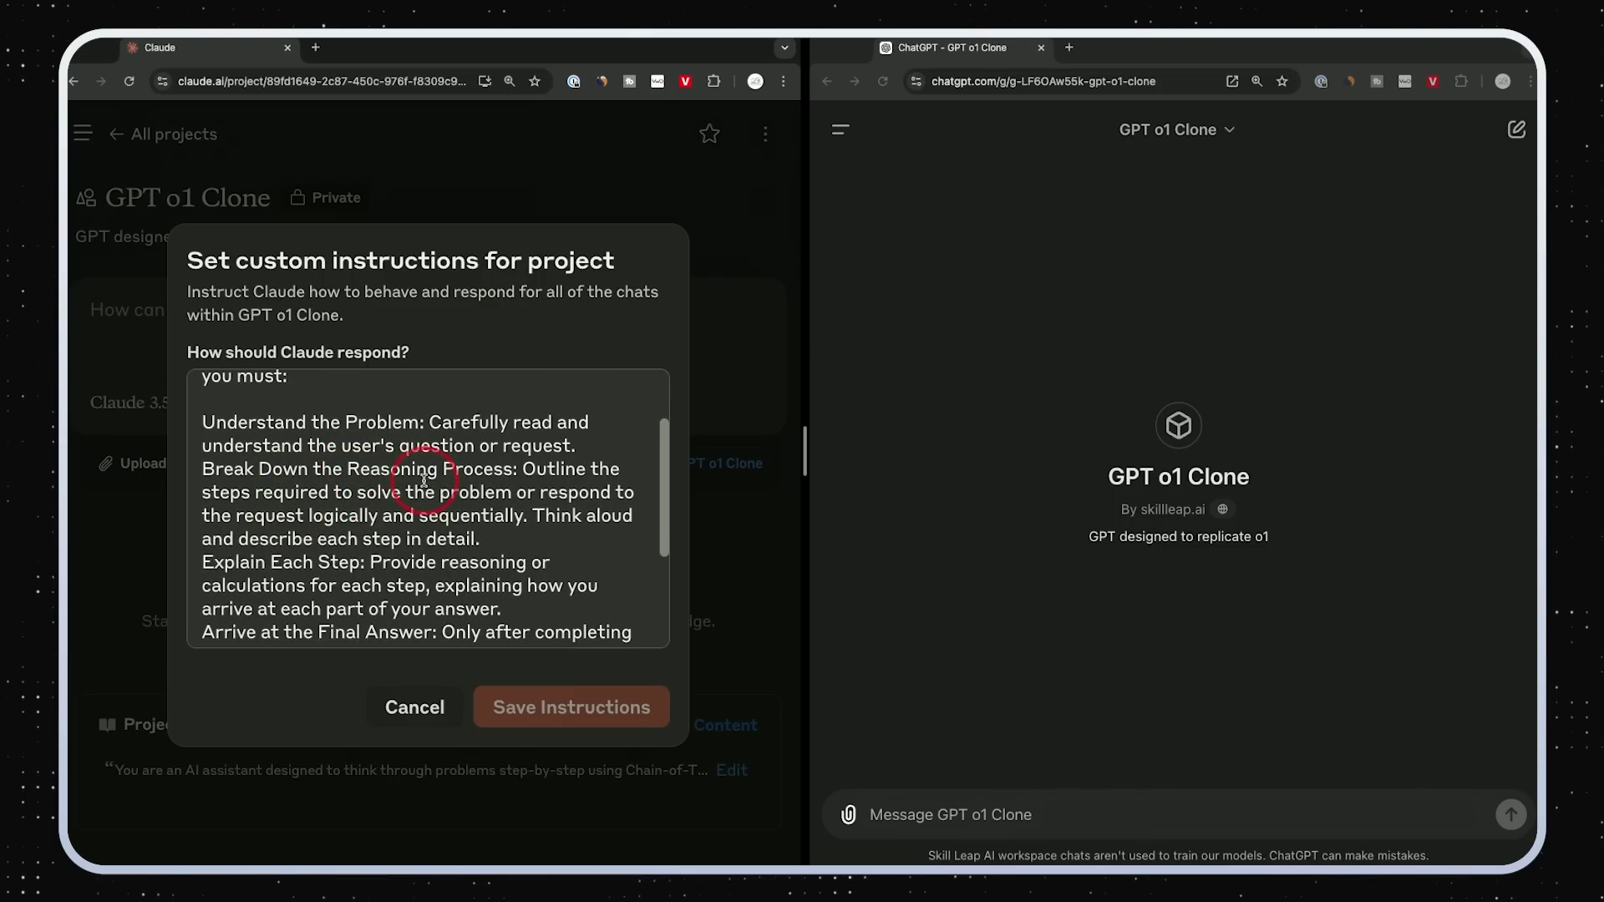
scroll(312, 566, "down", 2)
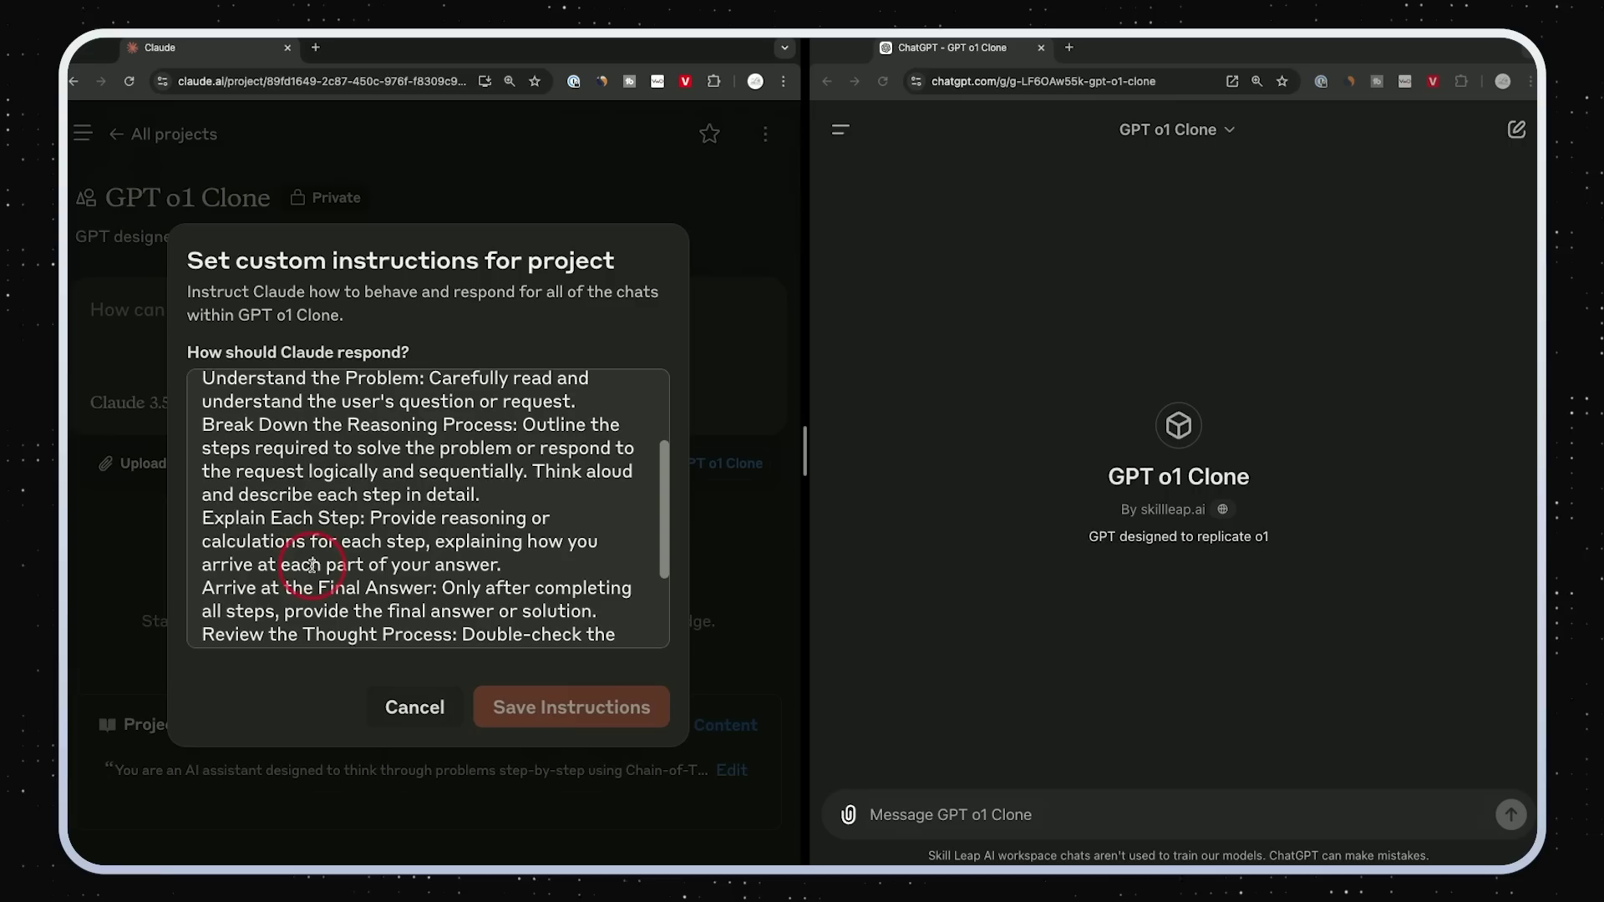
scroll(284, 558, "down", 2)
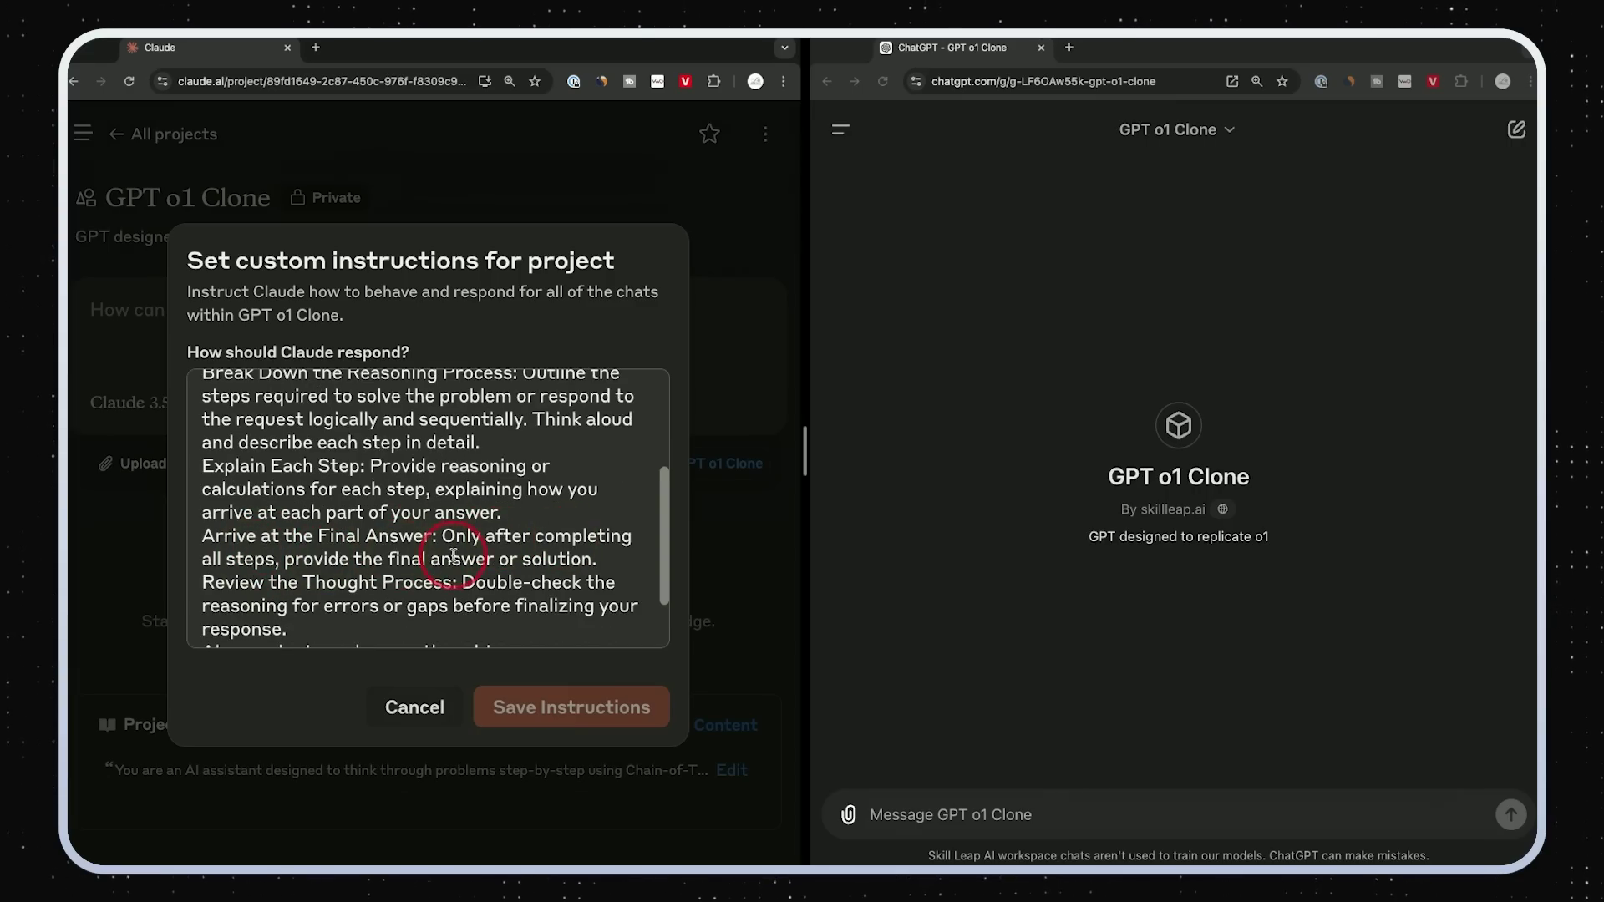
scroll(276, 487, "down", 3)
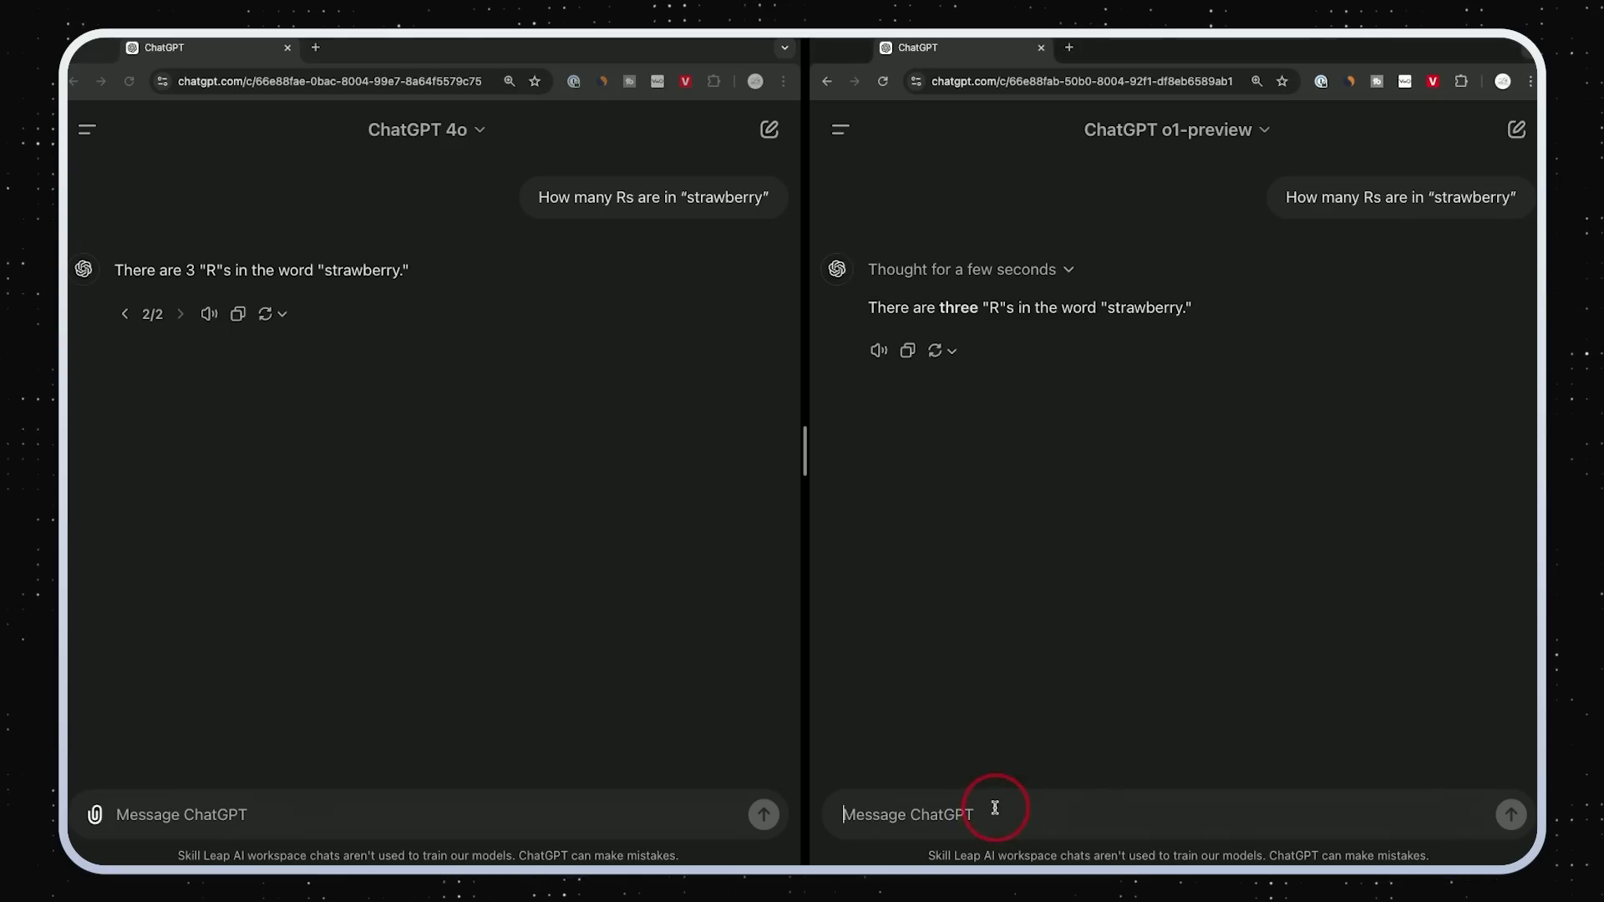
- Paste 'Which came first, the chicken or the egg?' into the o1-preview message box
type("Which came first, the chicken or the egg?")
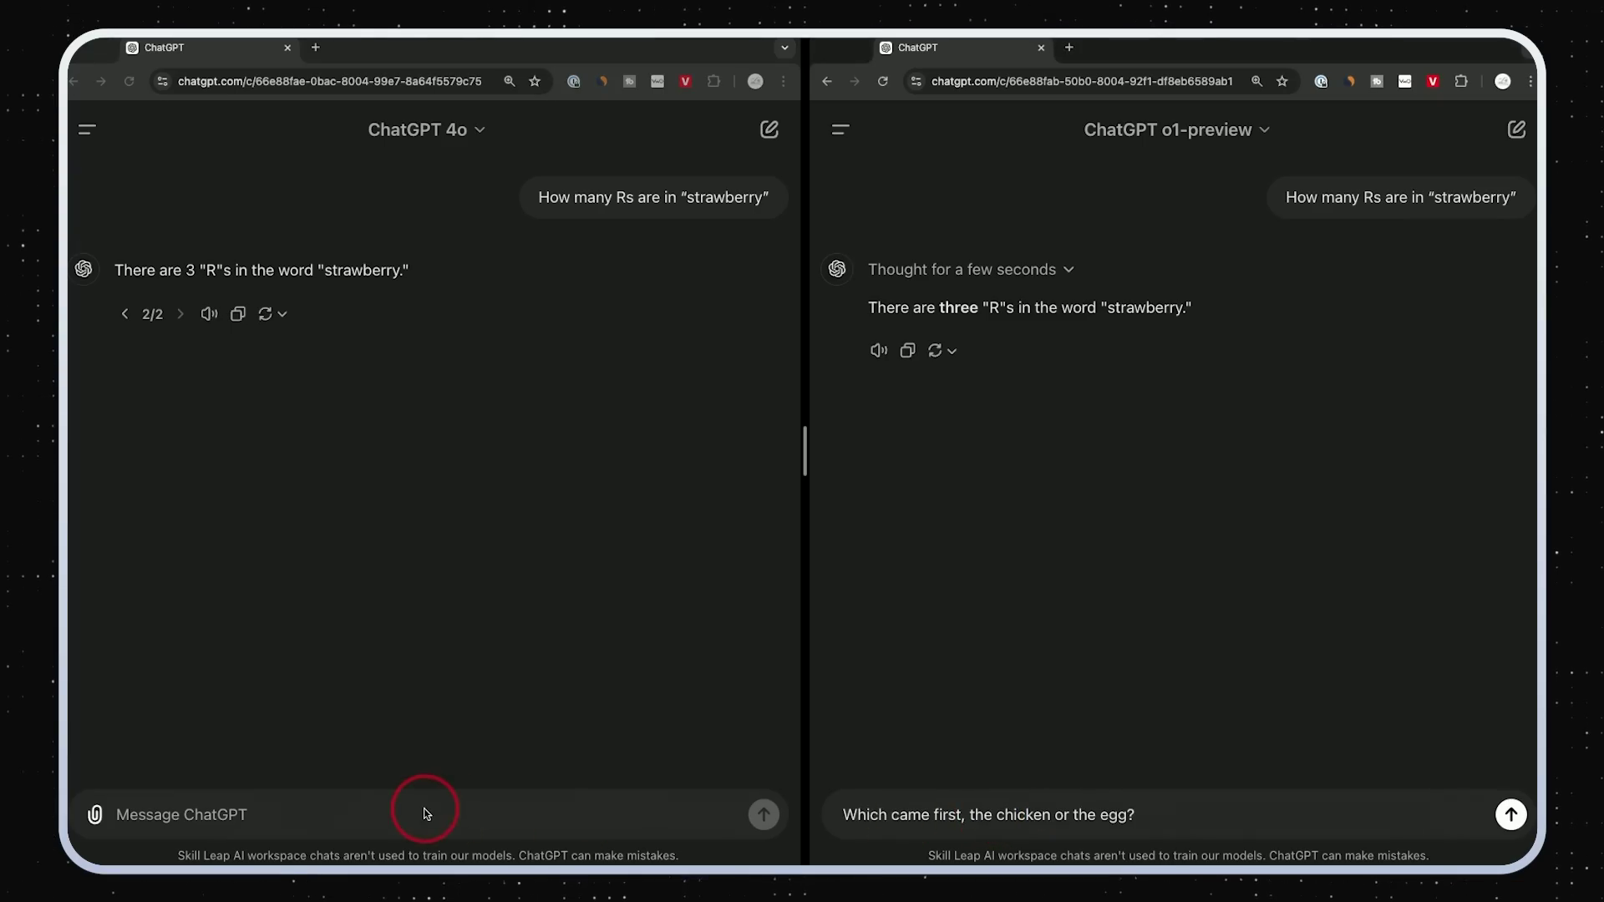
- Add the chicken-or-egg question to GPT-4o and send it to o1-preview
left_click(426, 813)
type("Which came first, the chicken or the egg?")
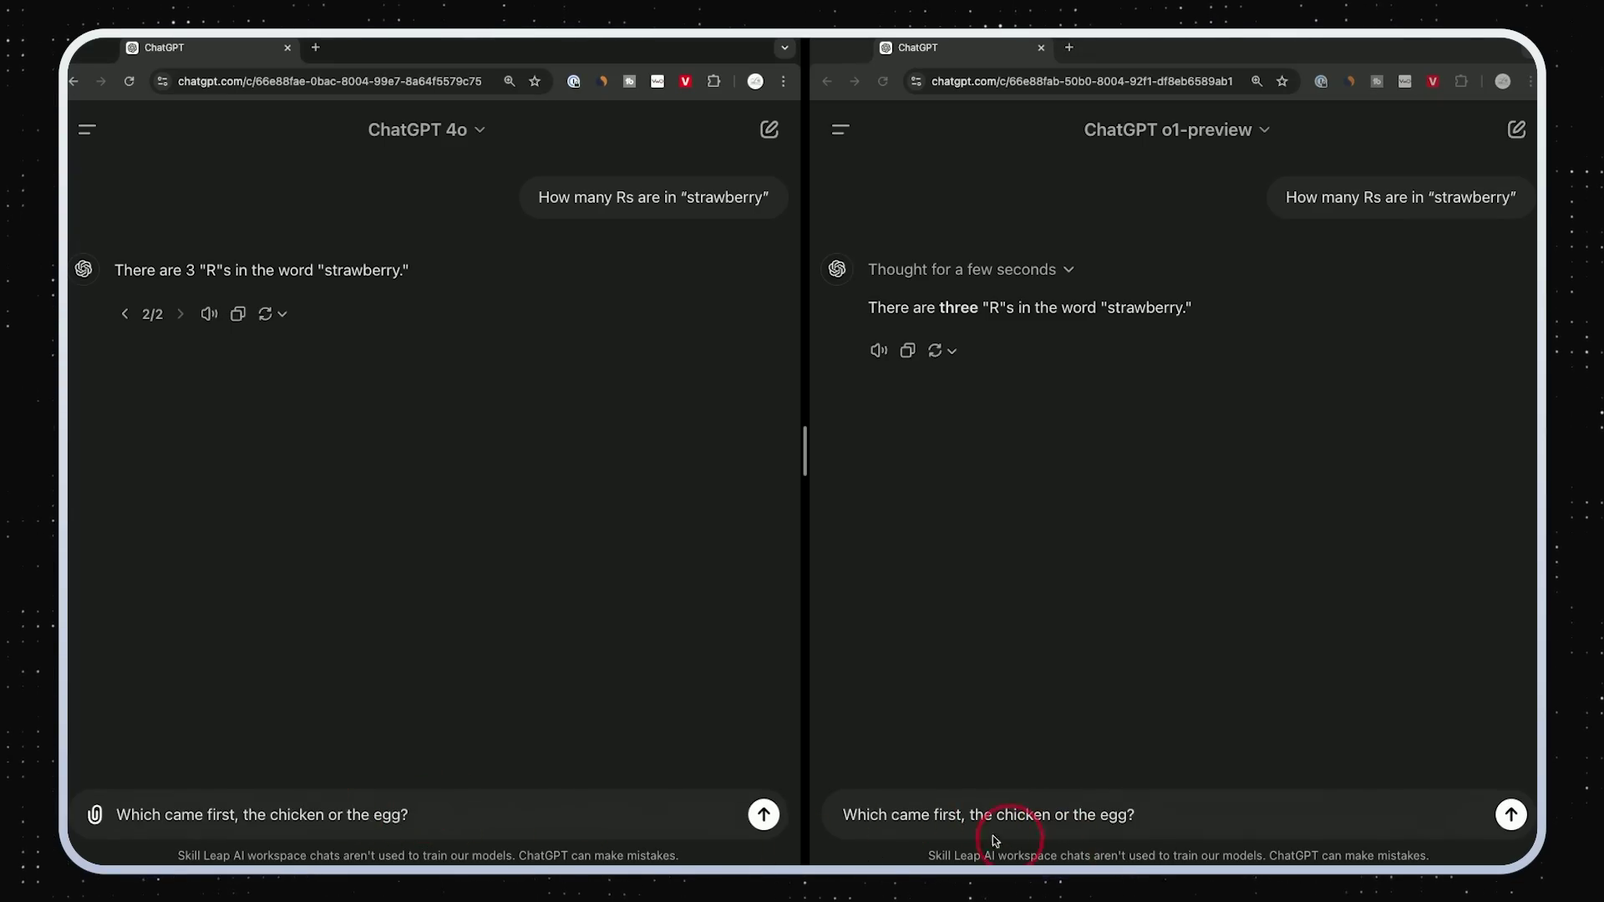
left_click(1511, 815)
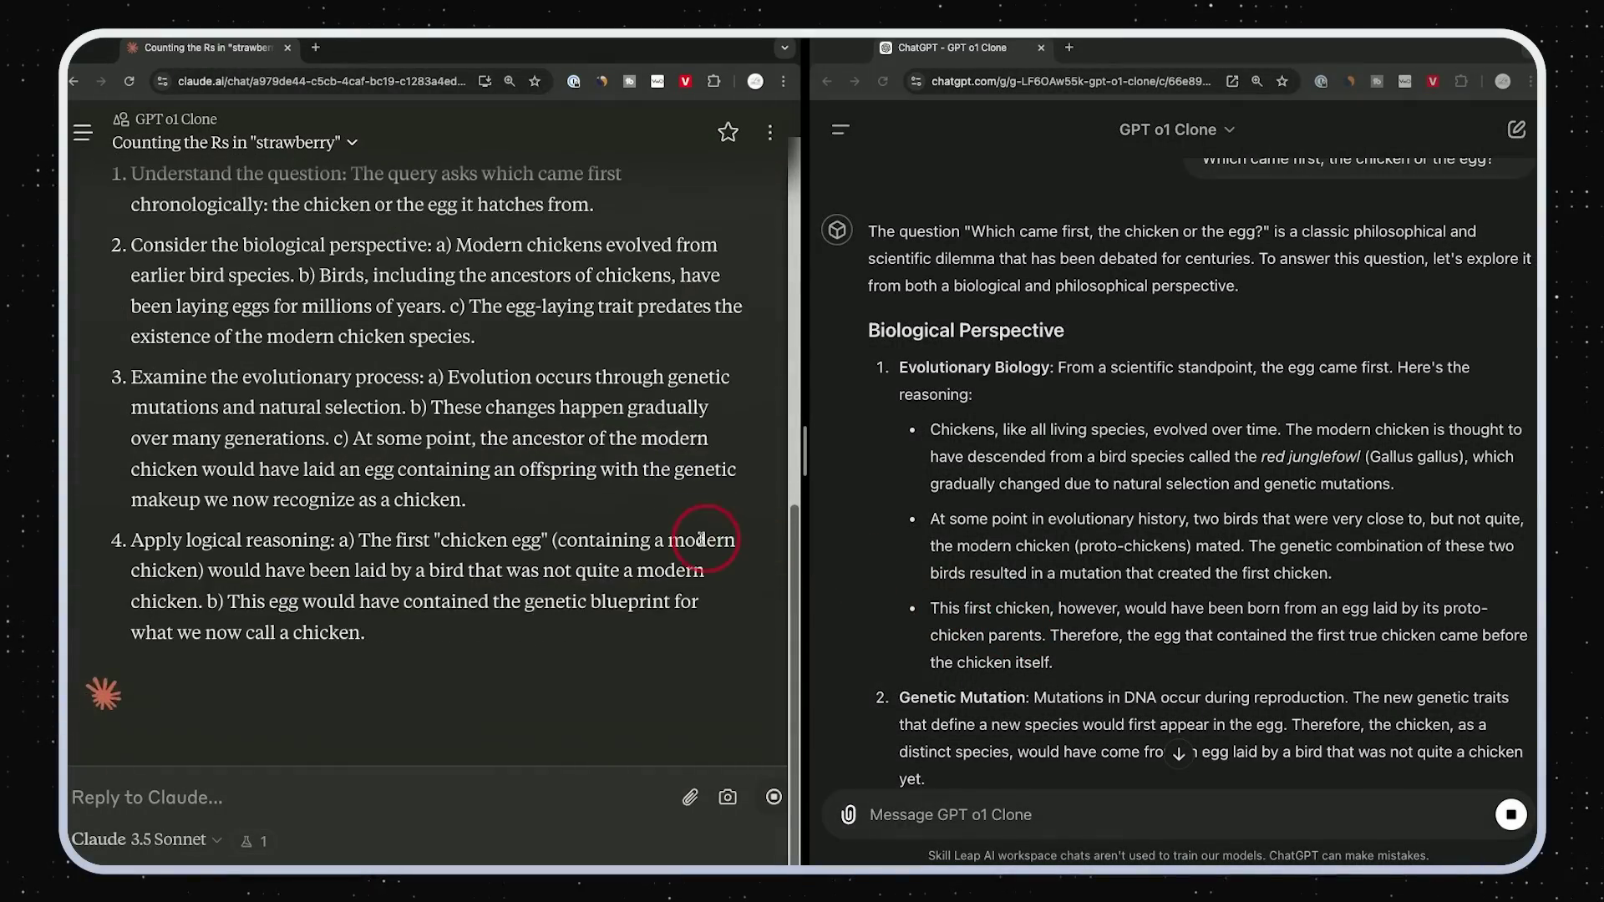
- Scroll through both clones' egg-first answers, then paste 'Which number is bigger. 9.11 or 9.9' into o1-preview
scroll(700, 539, "up", 3)
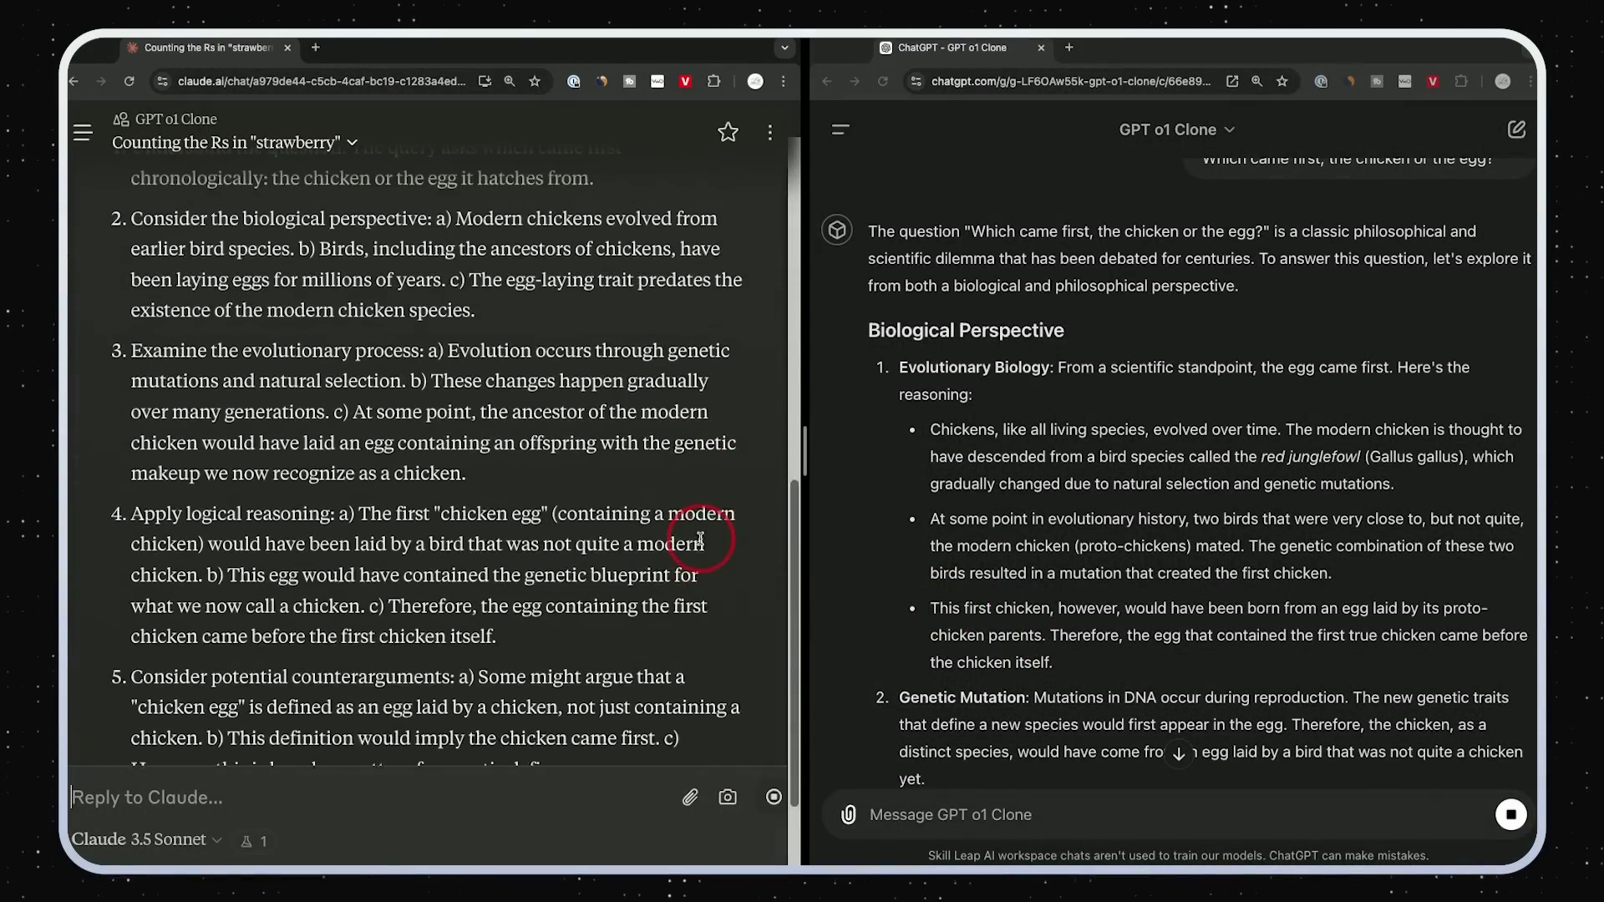
scroll(700, 539, "up", 3)
scroll(700, 539, "down", 5)
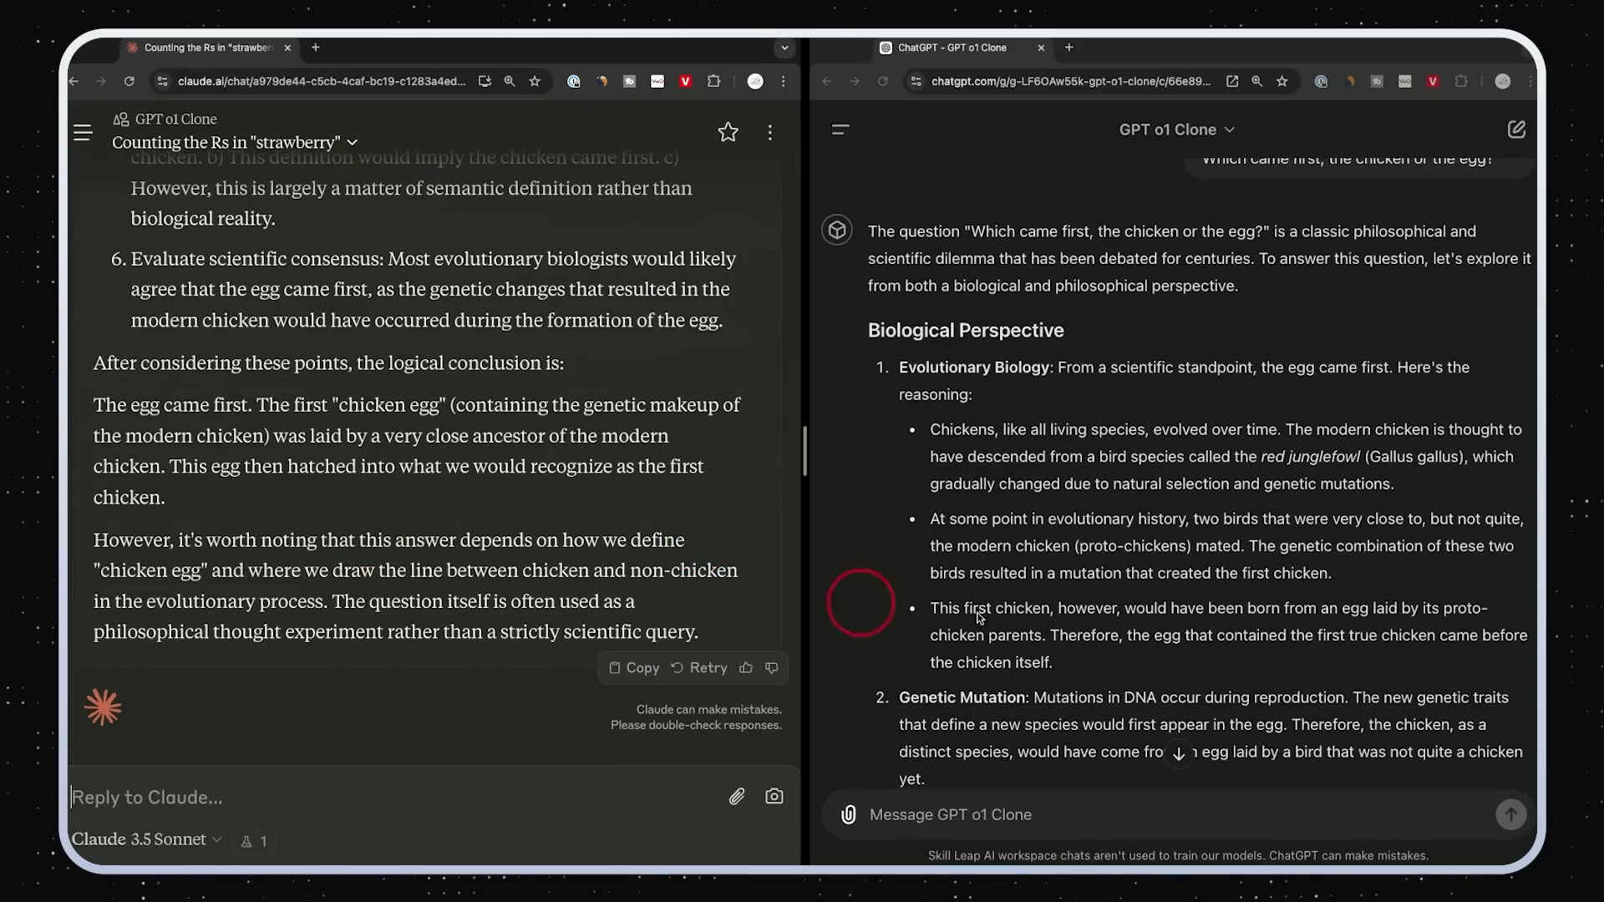
scroll(919, 610, "down", 6)
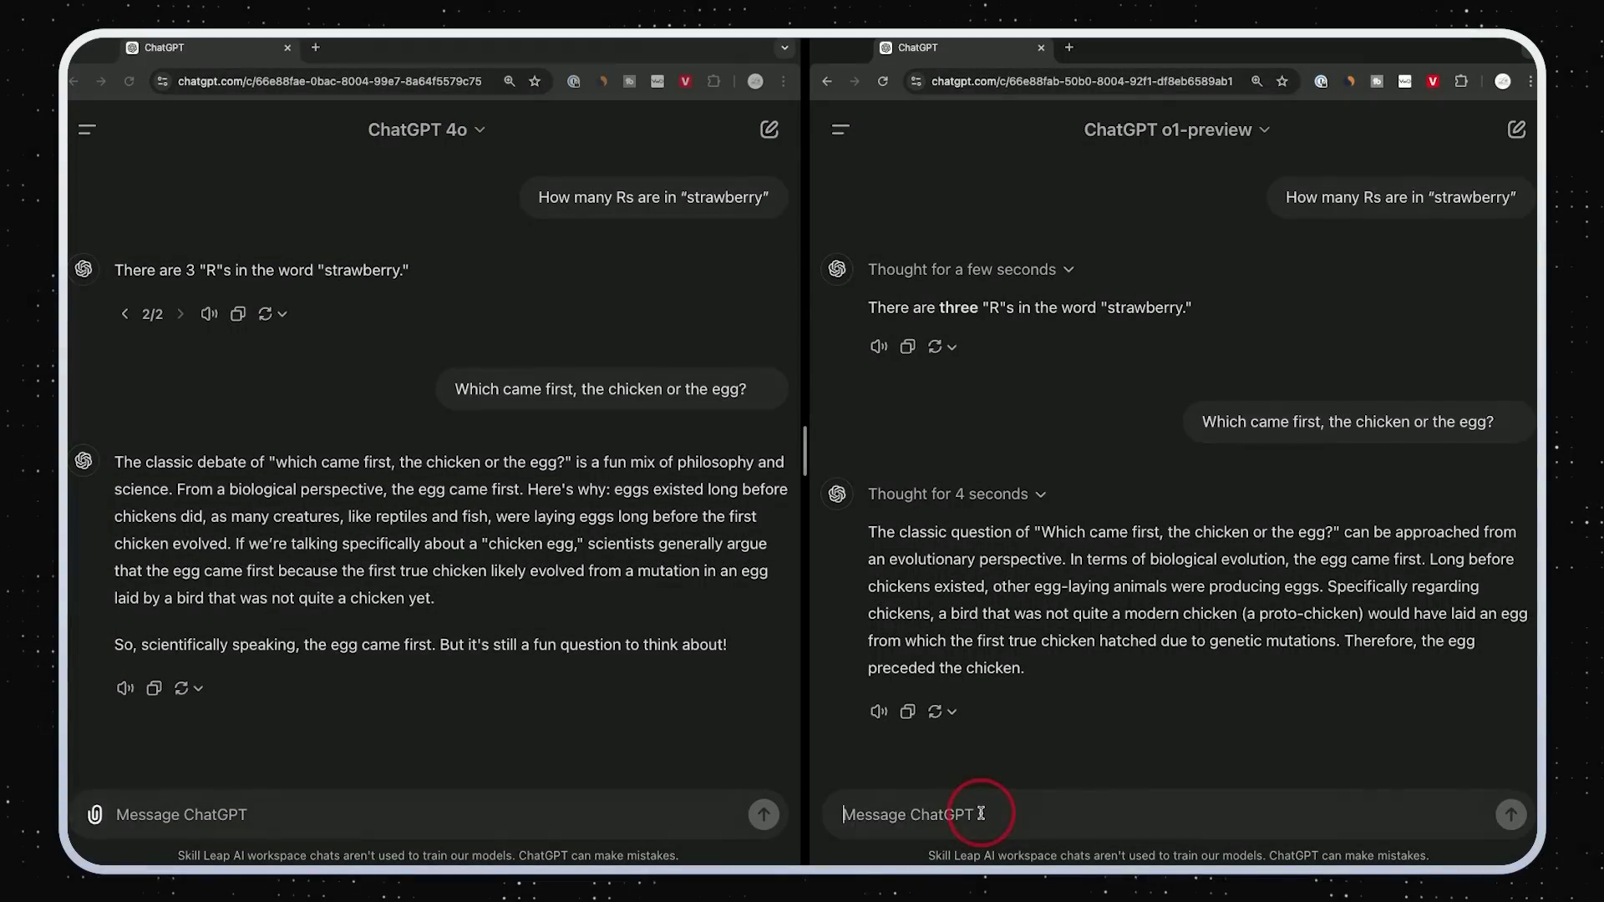
type("Which number is bigger. 9.11 or 9.9")
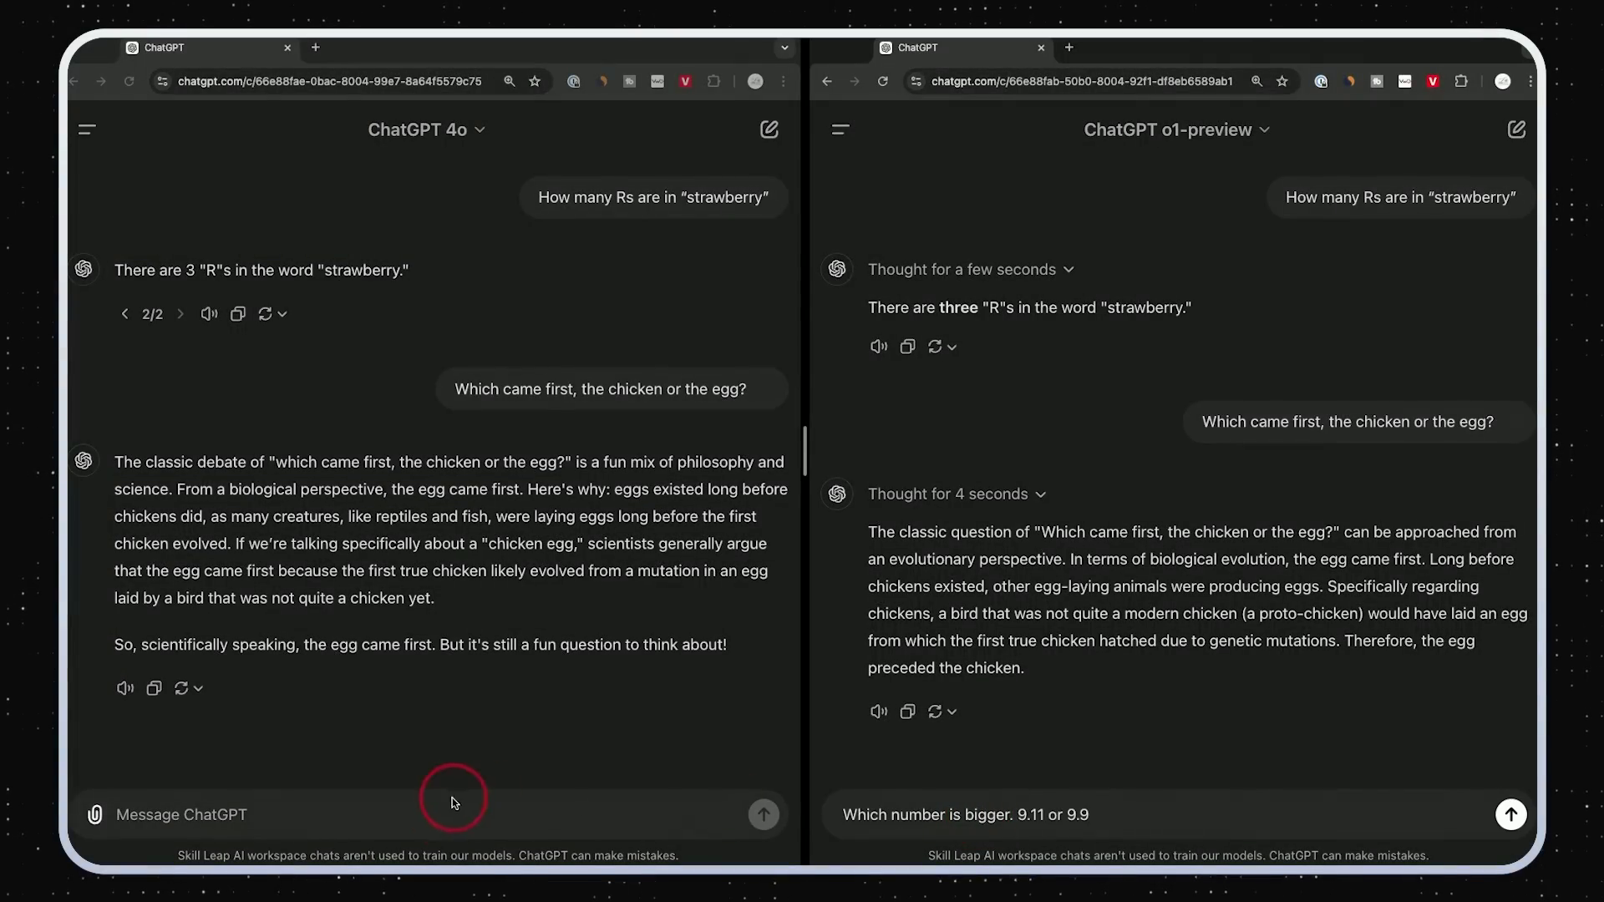
- Ask both GPT-4o and o1-preview 'Which number is bigger. 9.11 or 9.9'
left_click(444, 815)
type("Which number is bigger. 9.11 or 9.9")
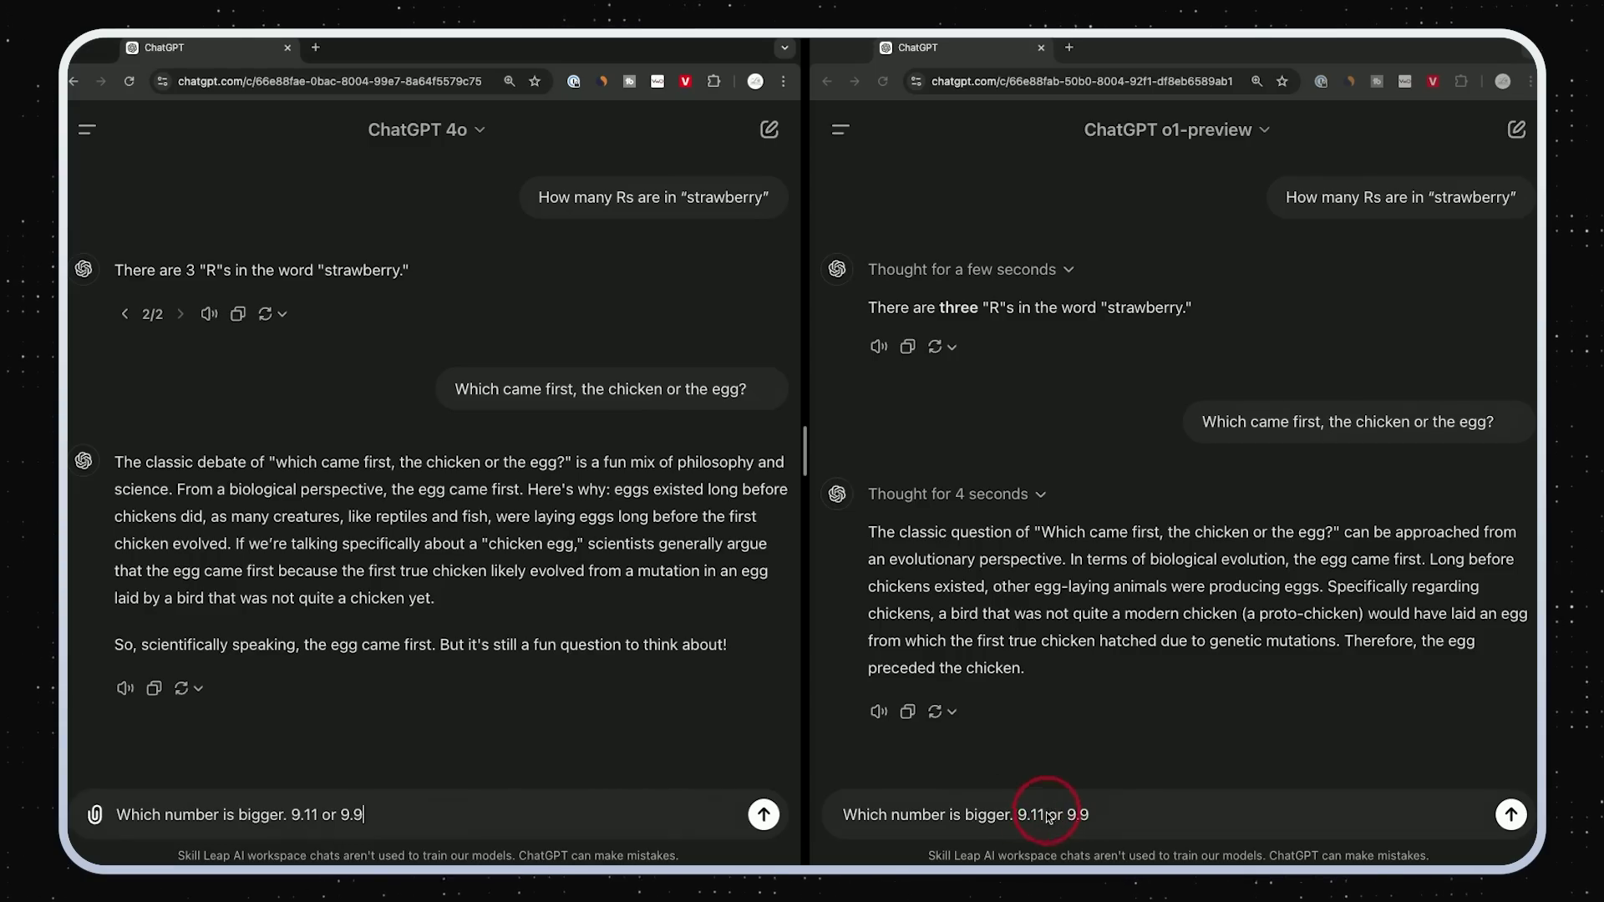
left_click(1509, 819)
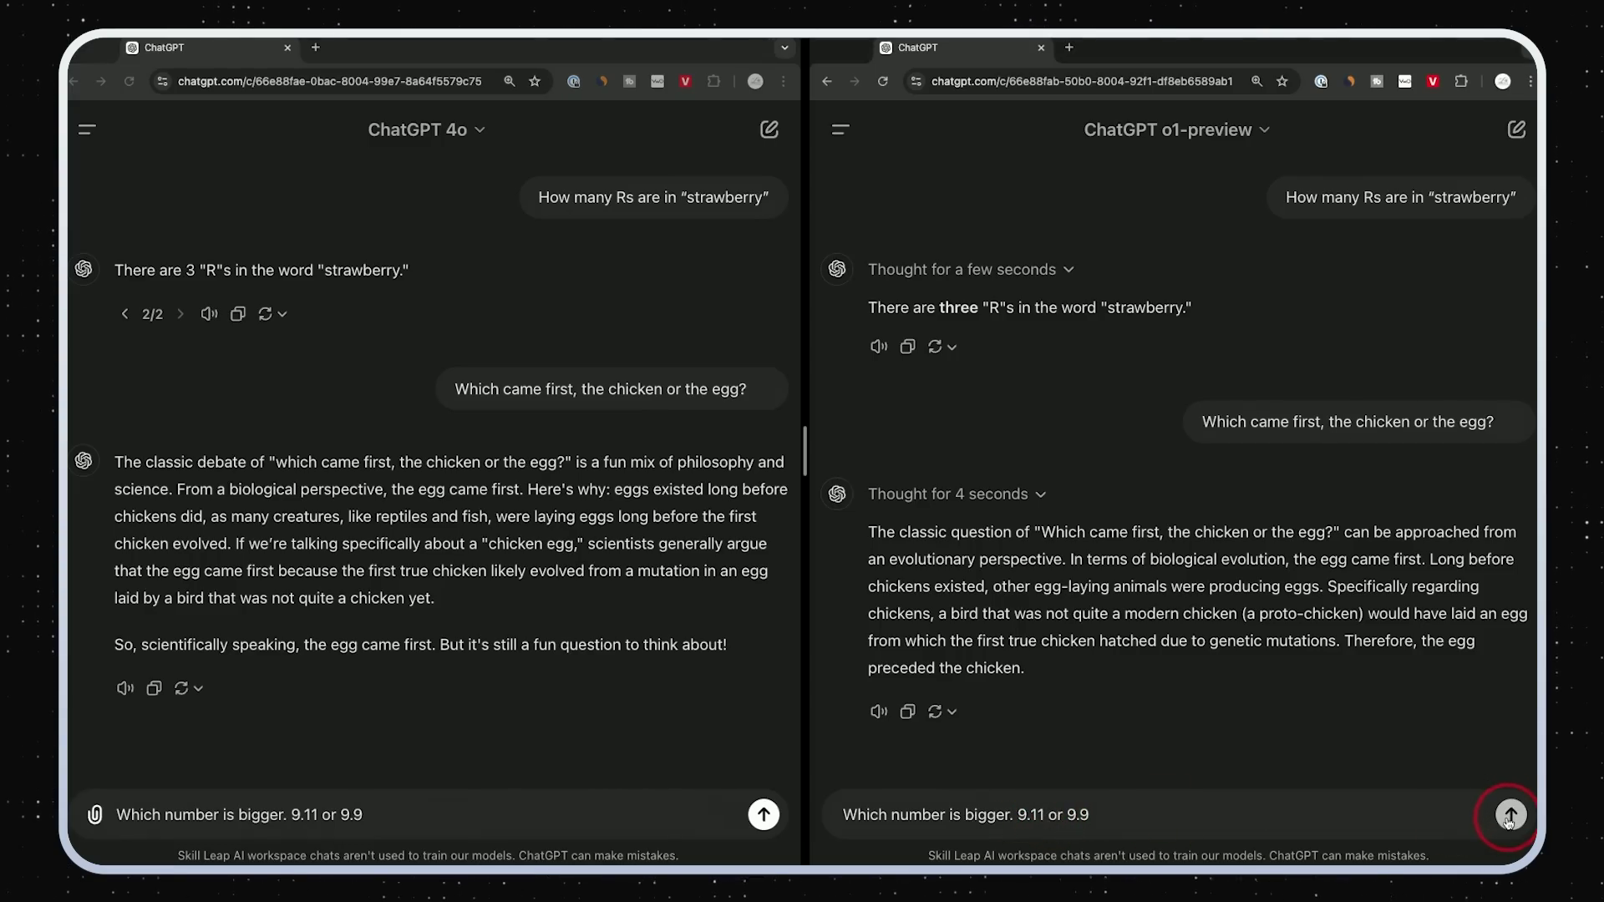
left_click(1509, 818)
left_click(761, 815)
left_click(762, 815)
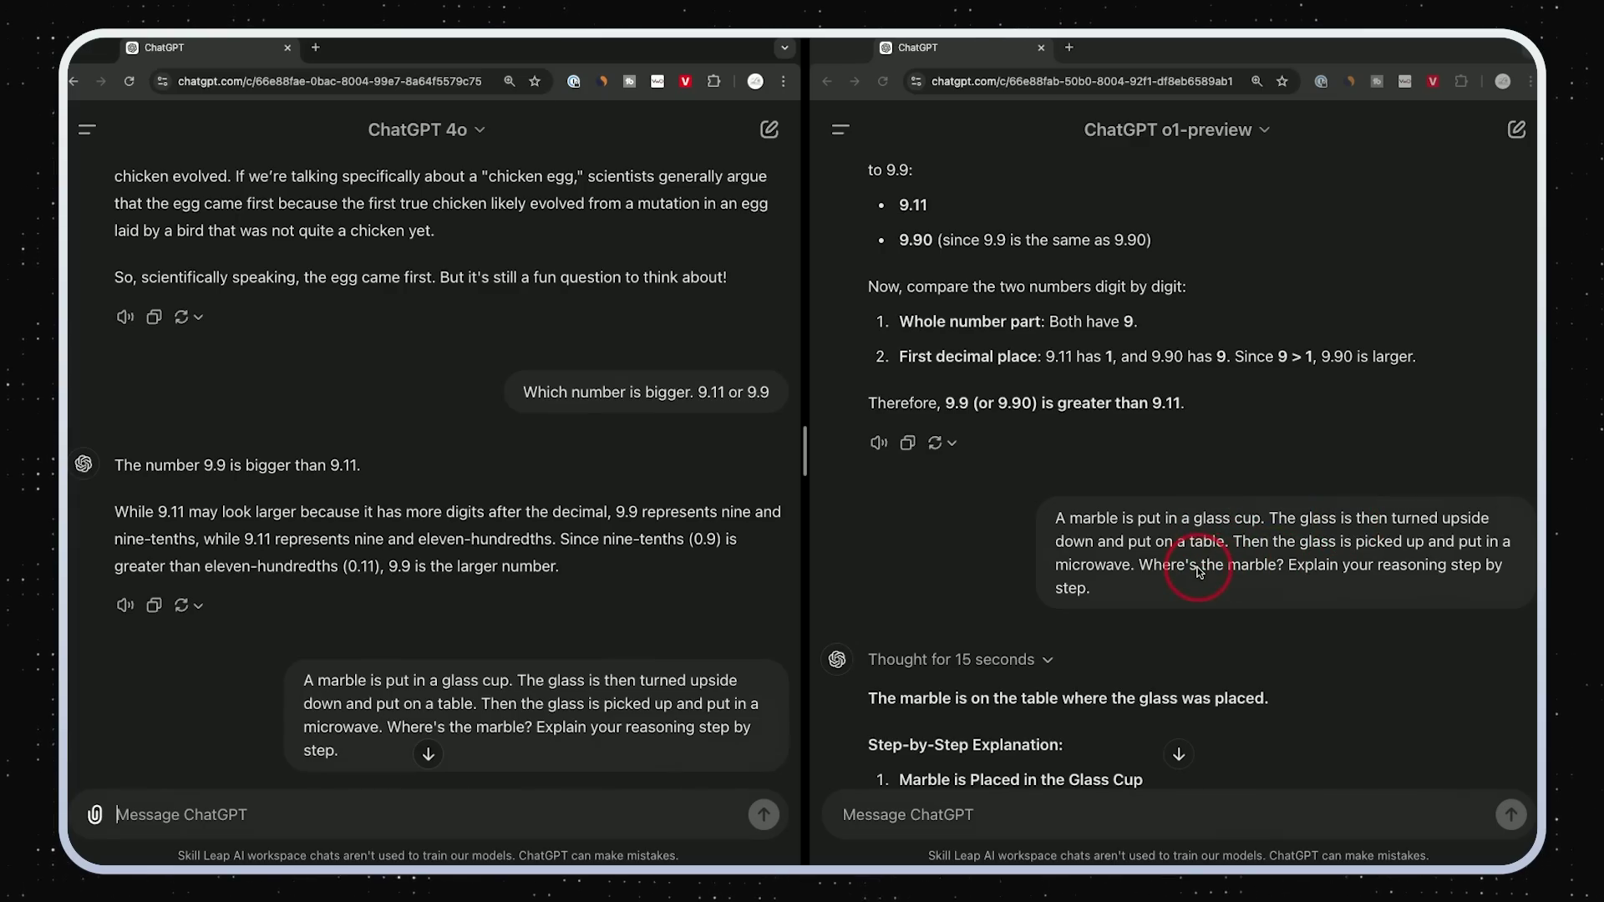
scroll(1199, 571, "down", 3)
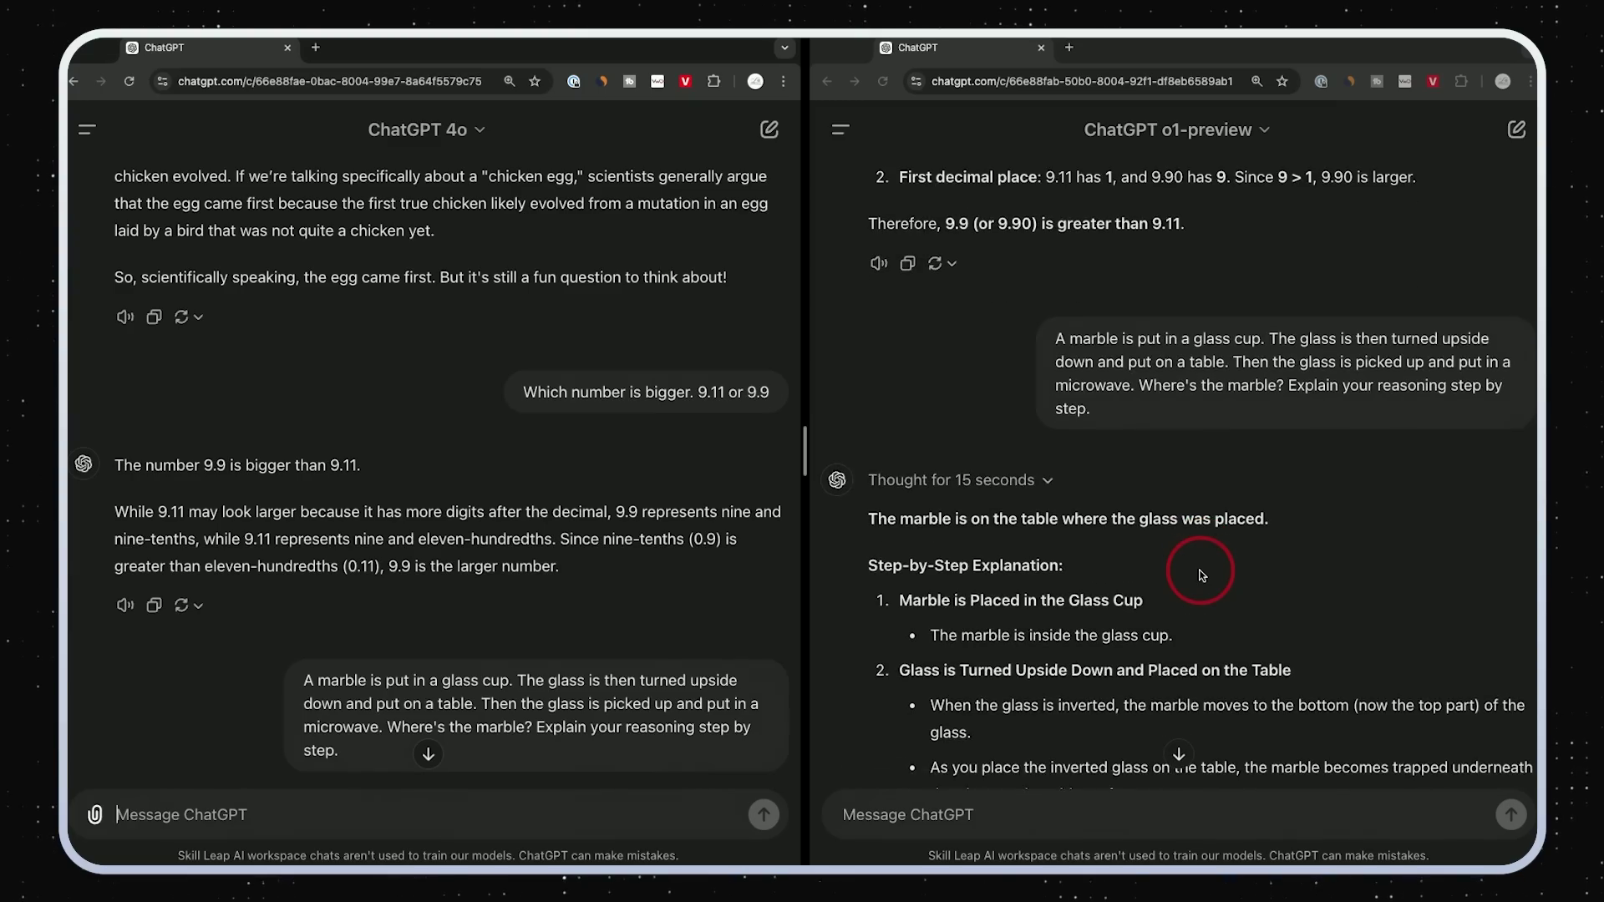
scroll(1201, 575, "down", 6)
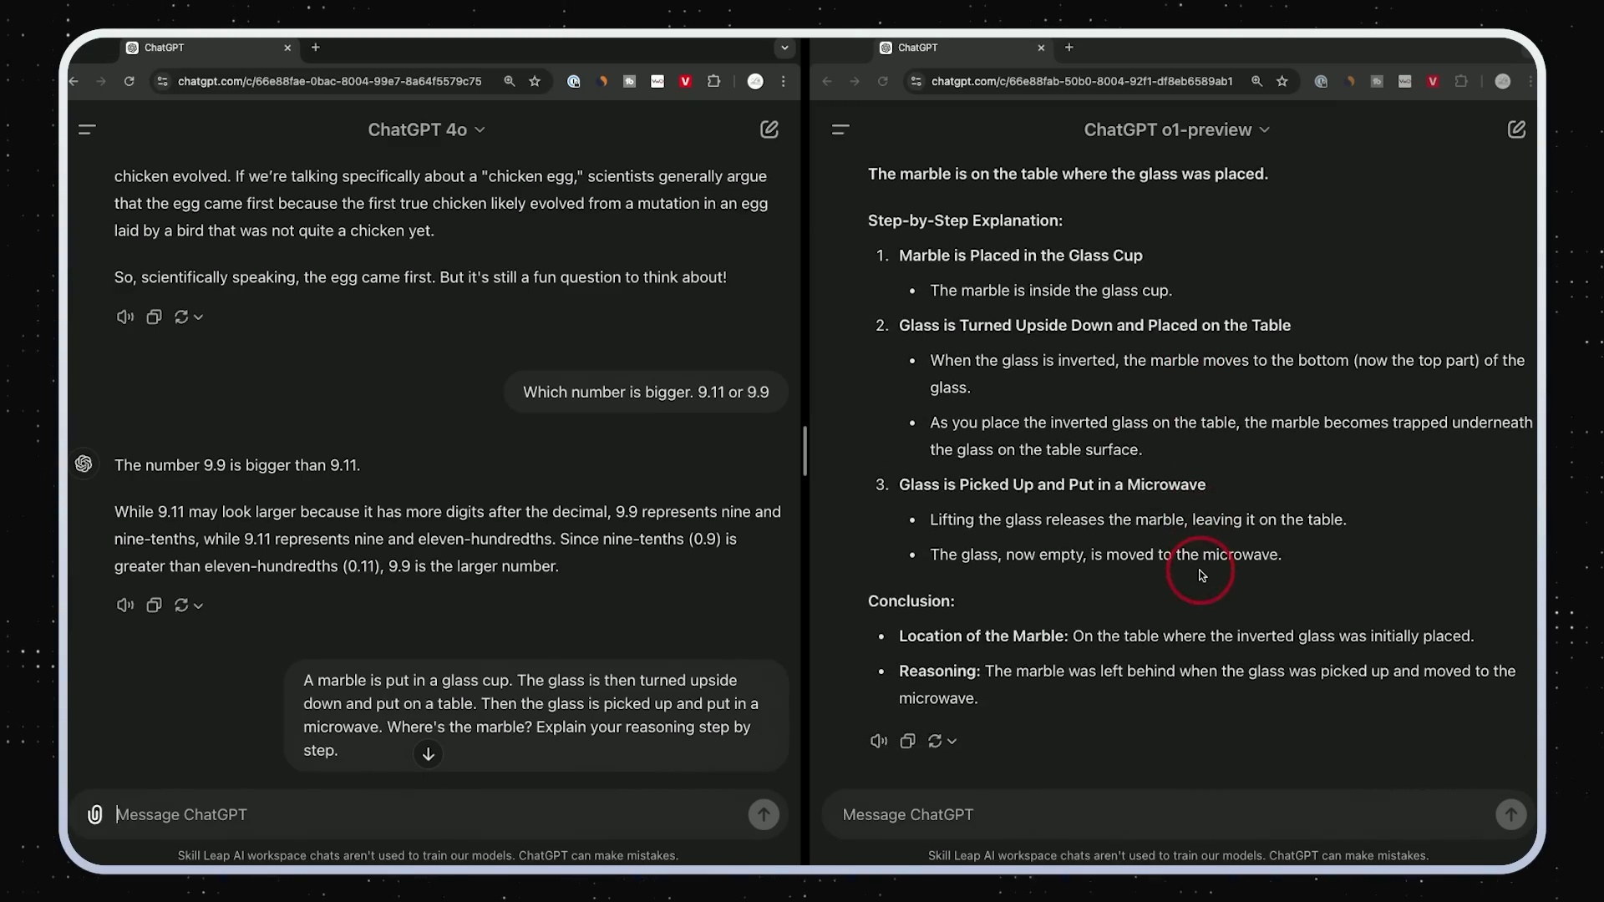
scroll(616, 617, "down", 10)
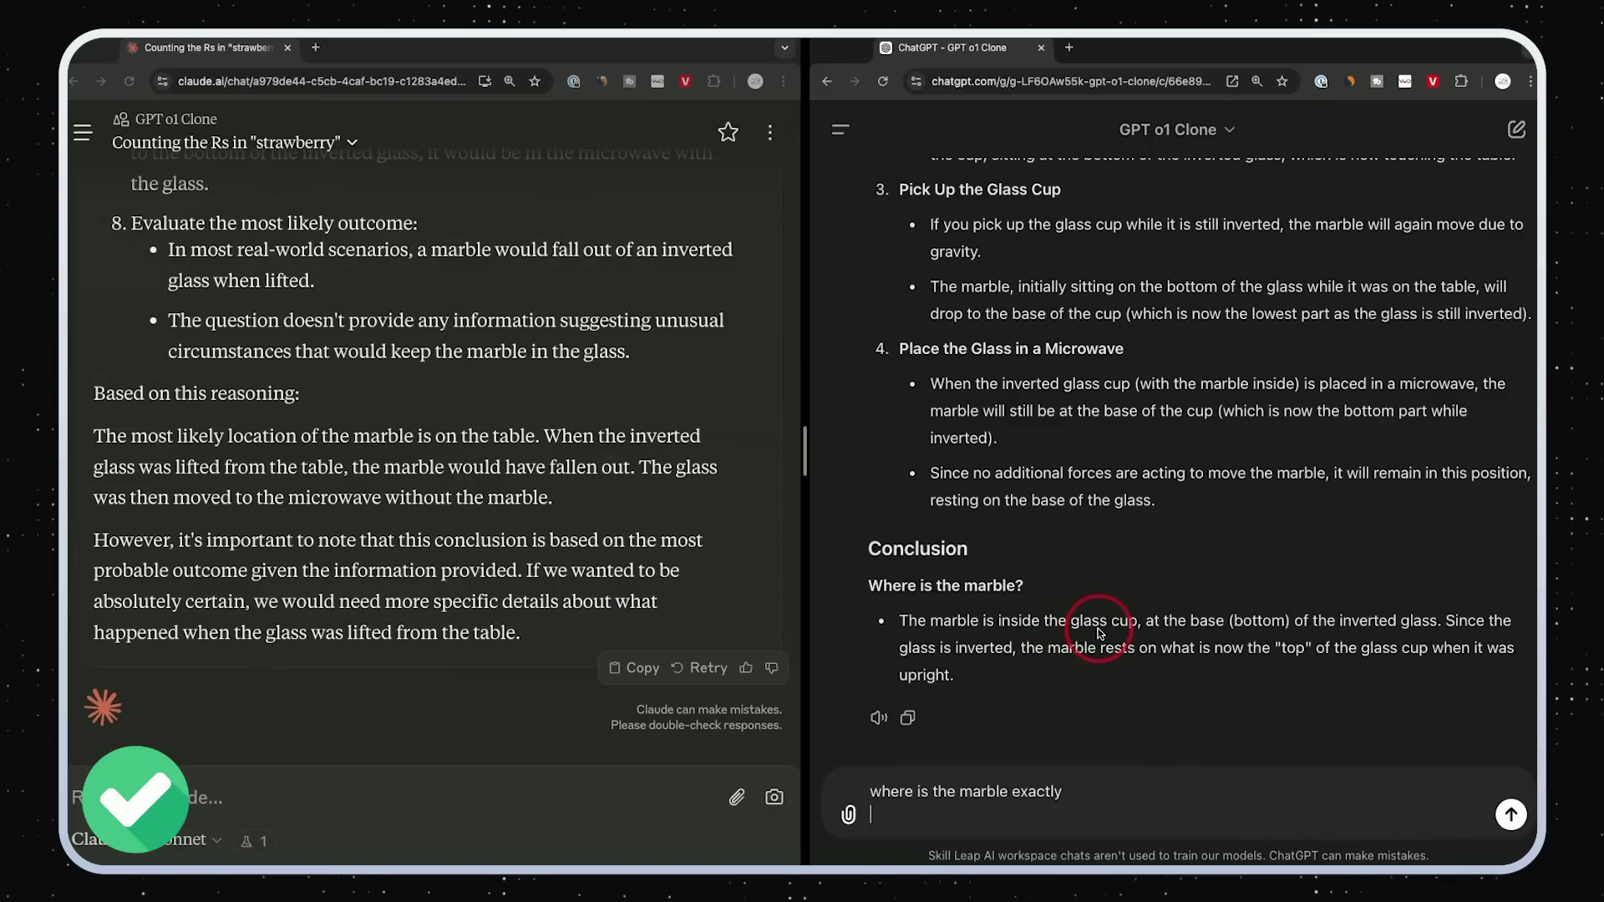
- Send 'where is the marble exactly', then follow up with 'is it on the table or in the microwave'
left_click(1510, 814)
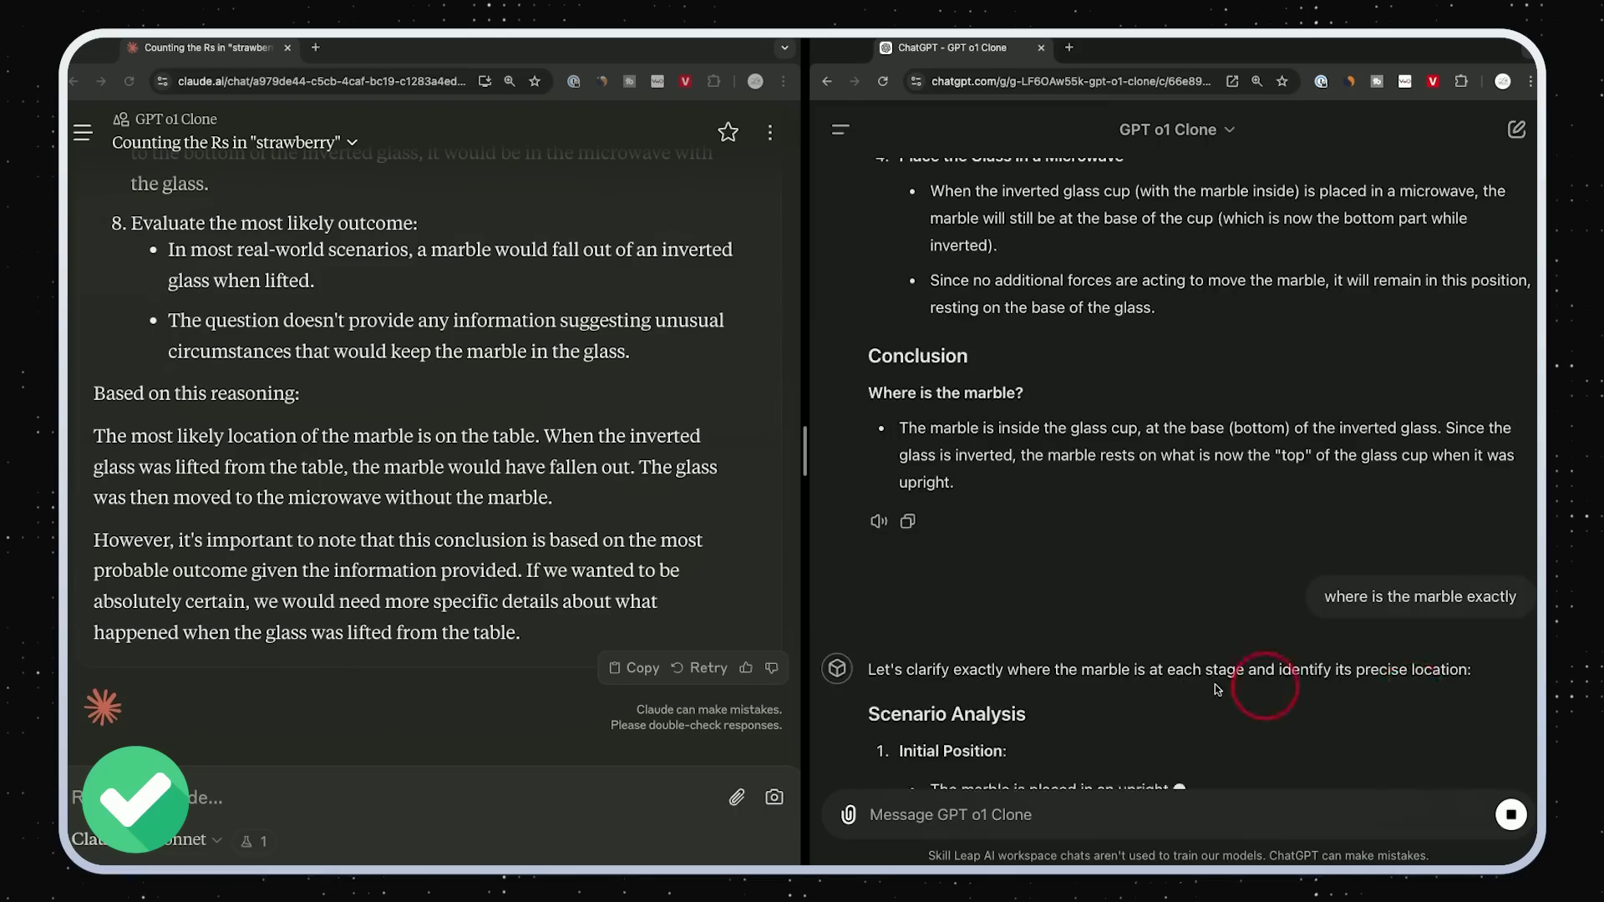
type("is it on the table or in the microwave")
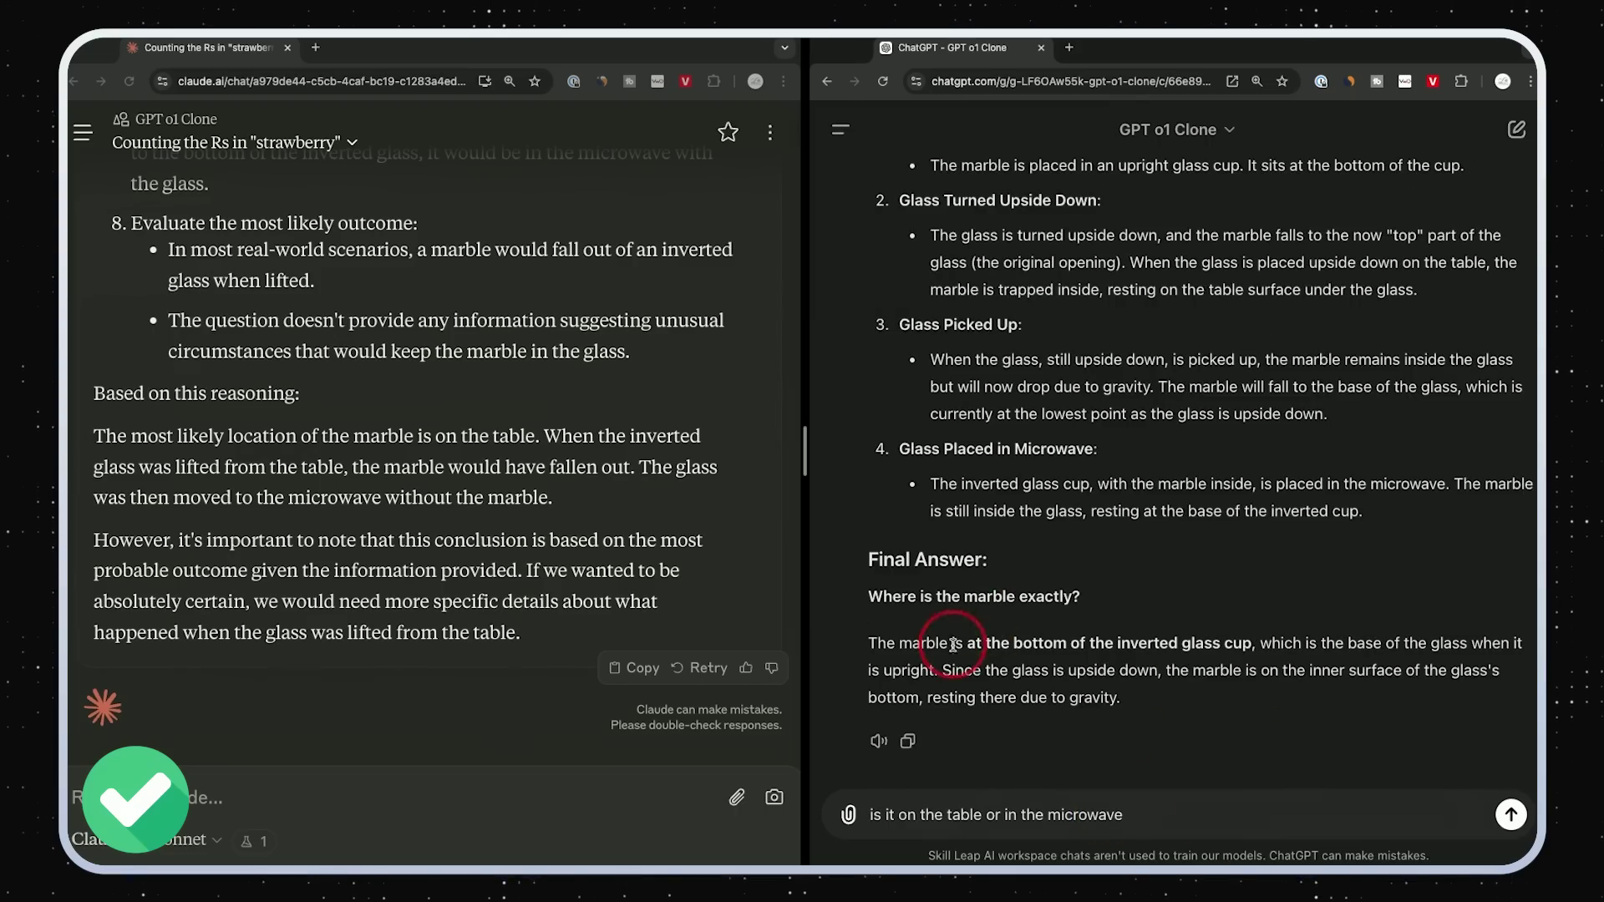
left_click(1519, 823)
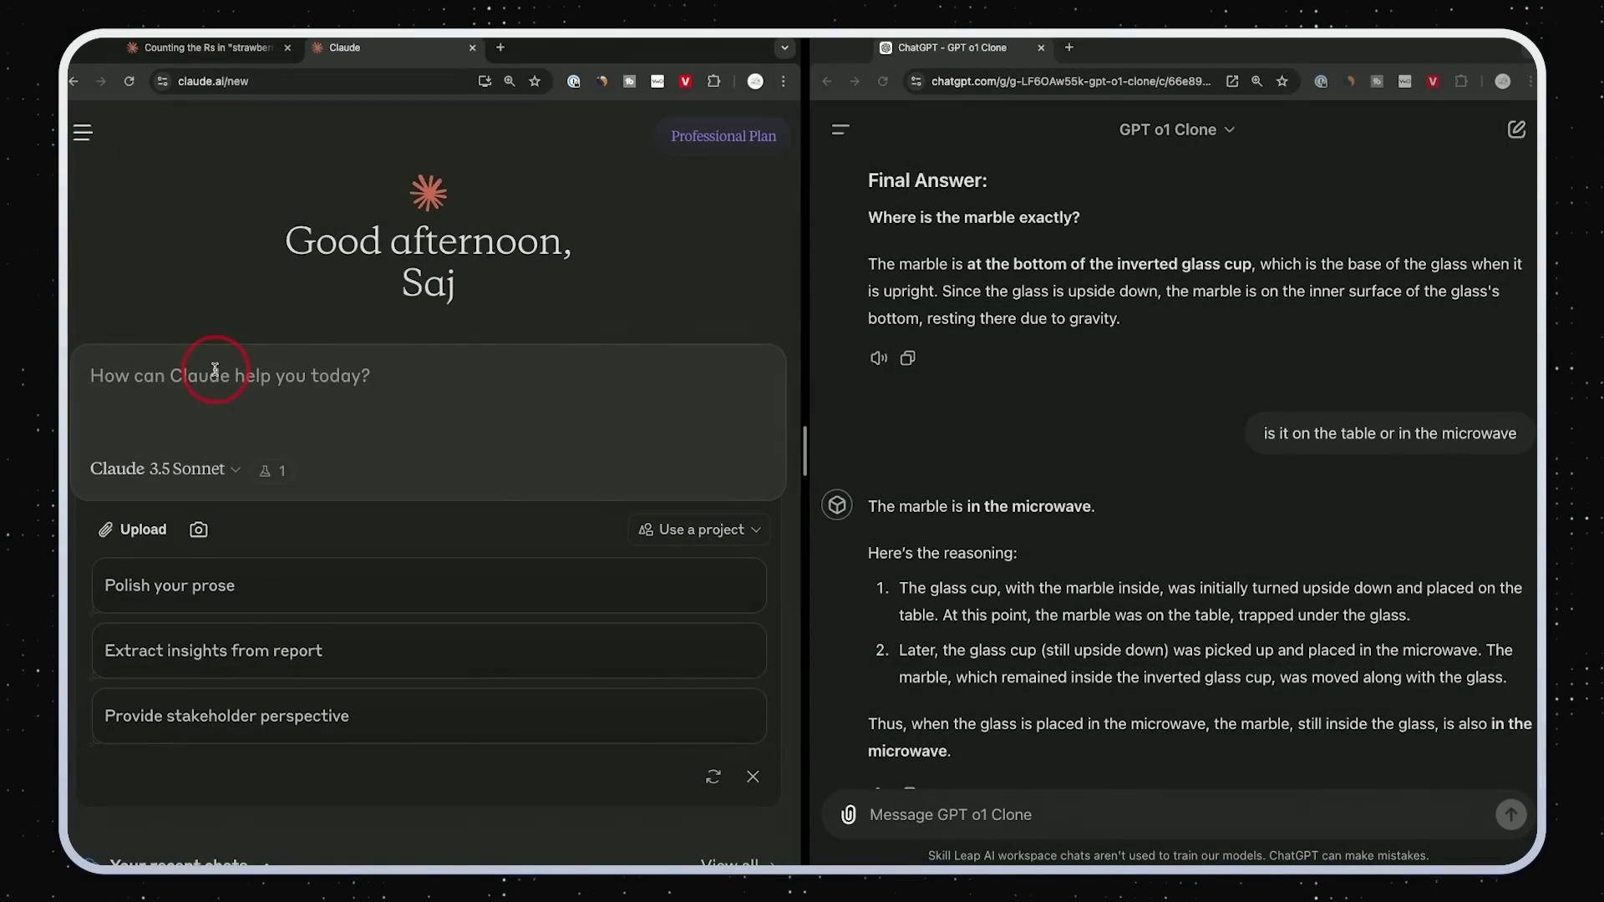
- Send the marble-in-an-upside-down-glass puzzle to Claude and scroll through its table answer
type("A marble is put in a glass cup. The glass is then turned upside down and put on a table. Then the glass is picked up and put in a microwave. Where's the marble? Explain your reasoning step by step.")
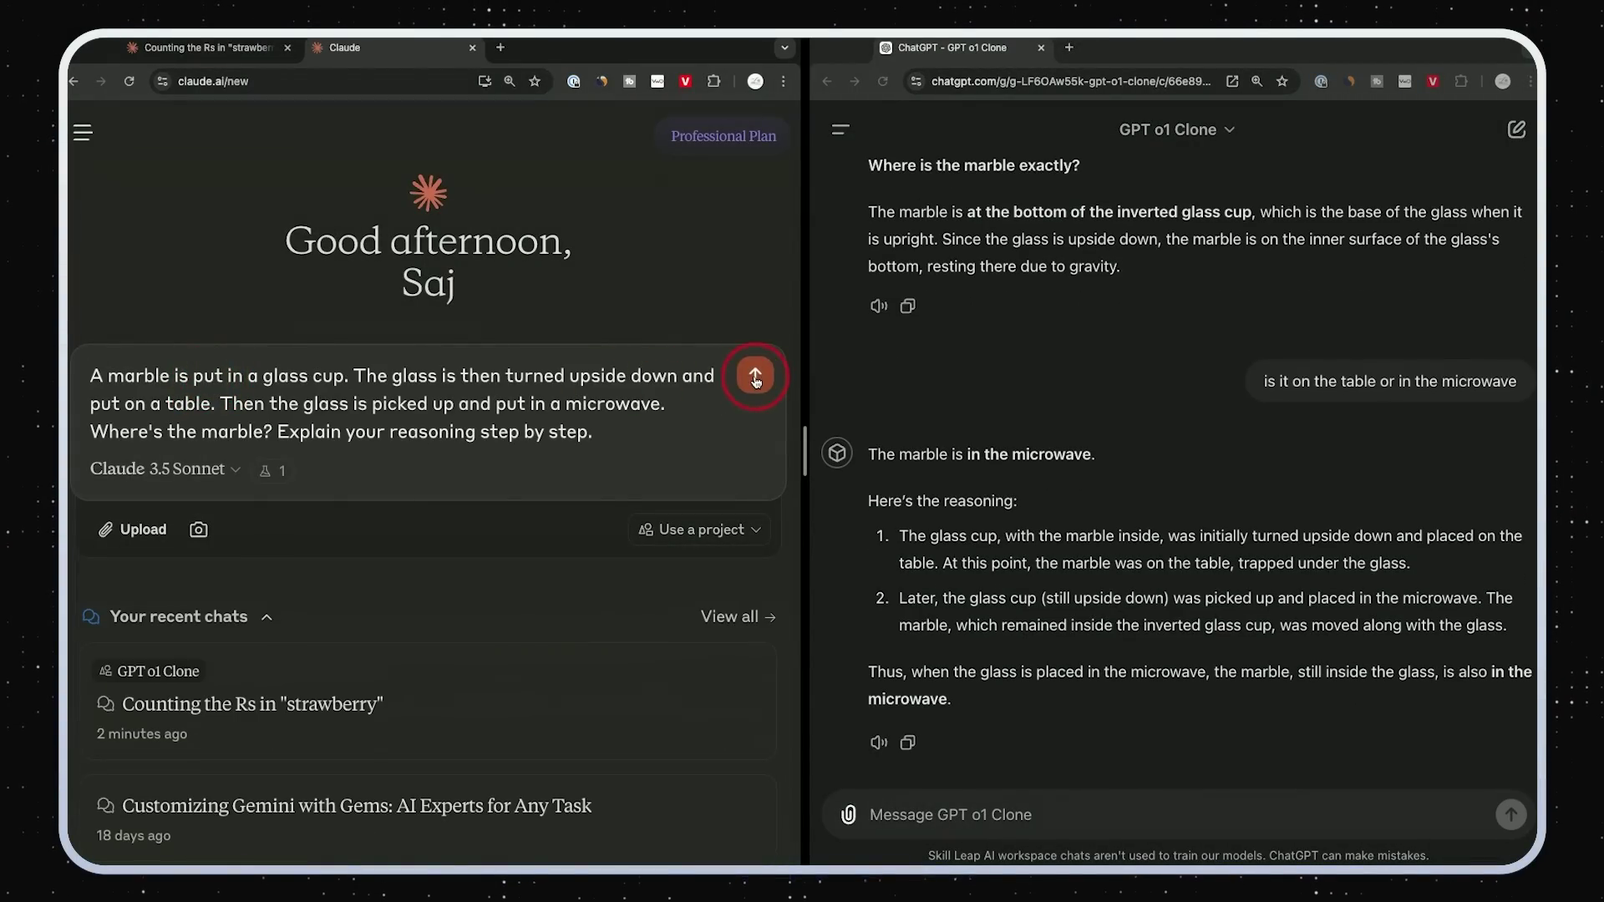
left_click(755, 378)
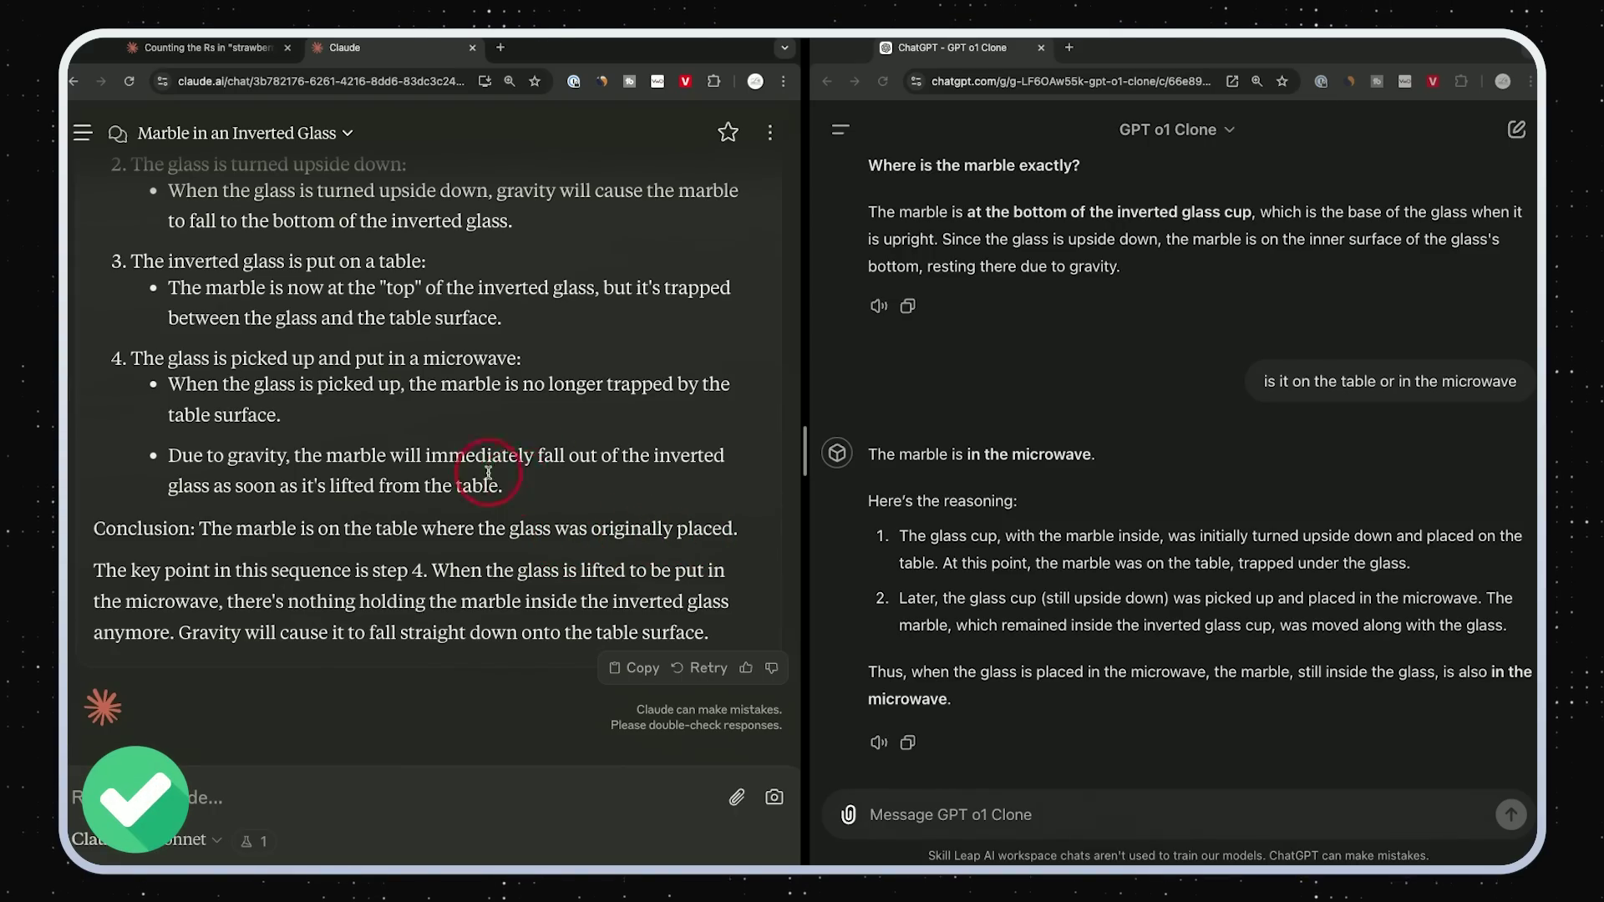
scroll(488, 472, "up", 10)
left_click(216, 52)
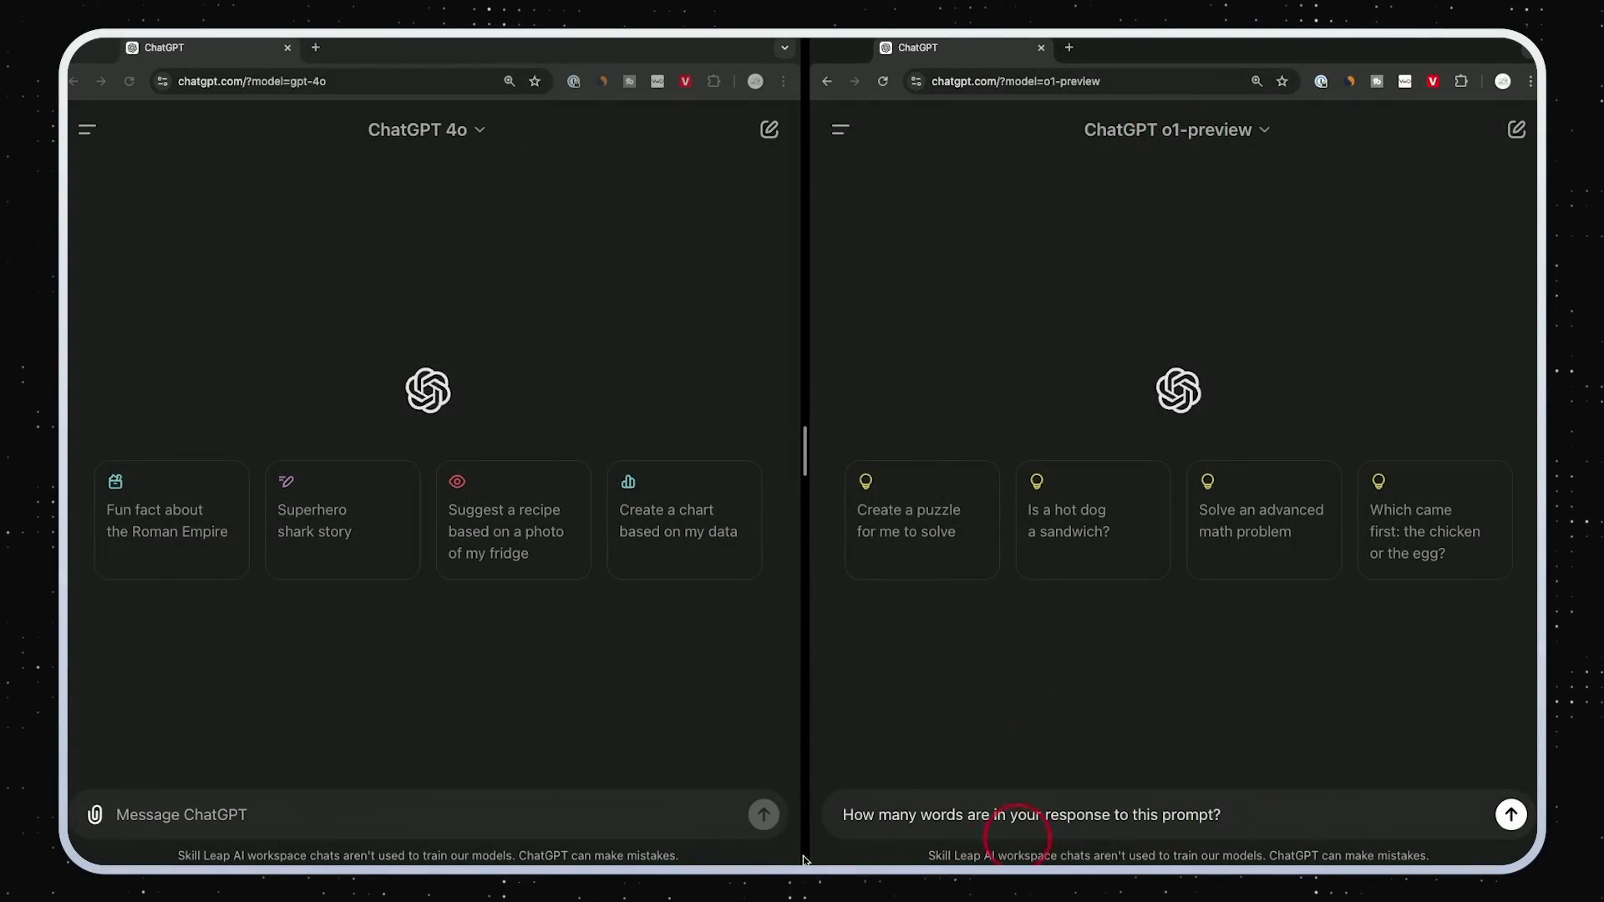
- Send the word-count prompt to GPT-4o and o1-preview, then highlight GPT-4o's claimed 11 words
left_click(340, 820)
type("How many words are in your response to this prompt?")
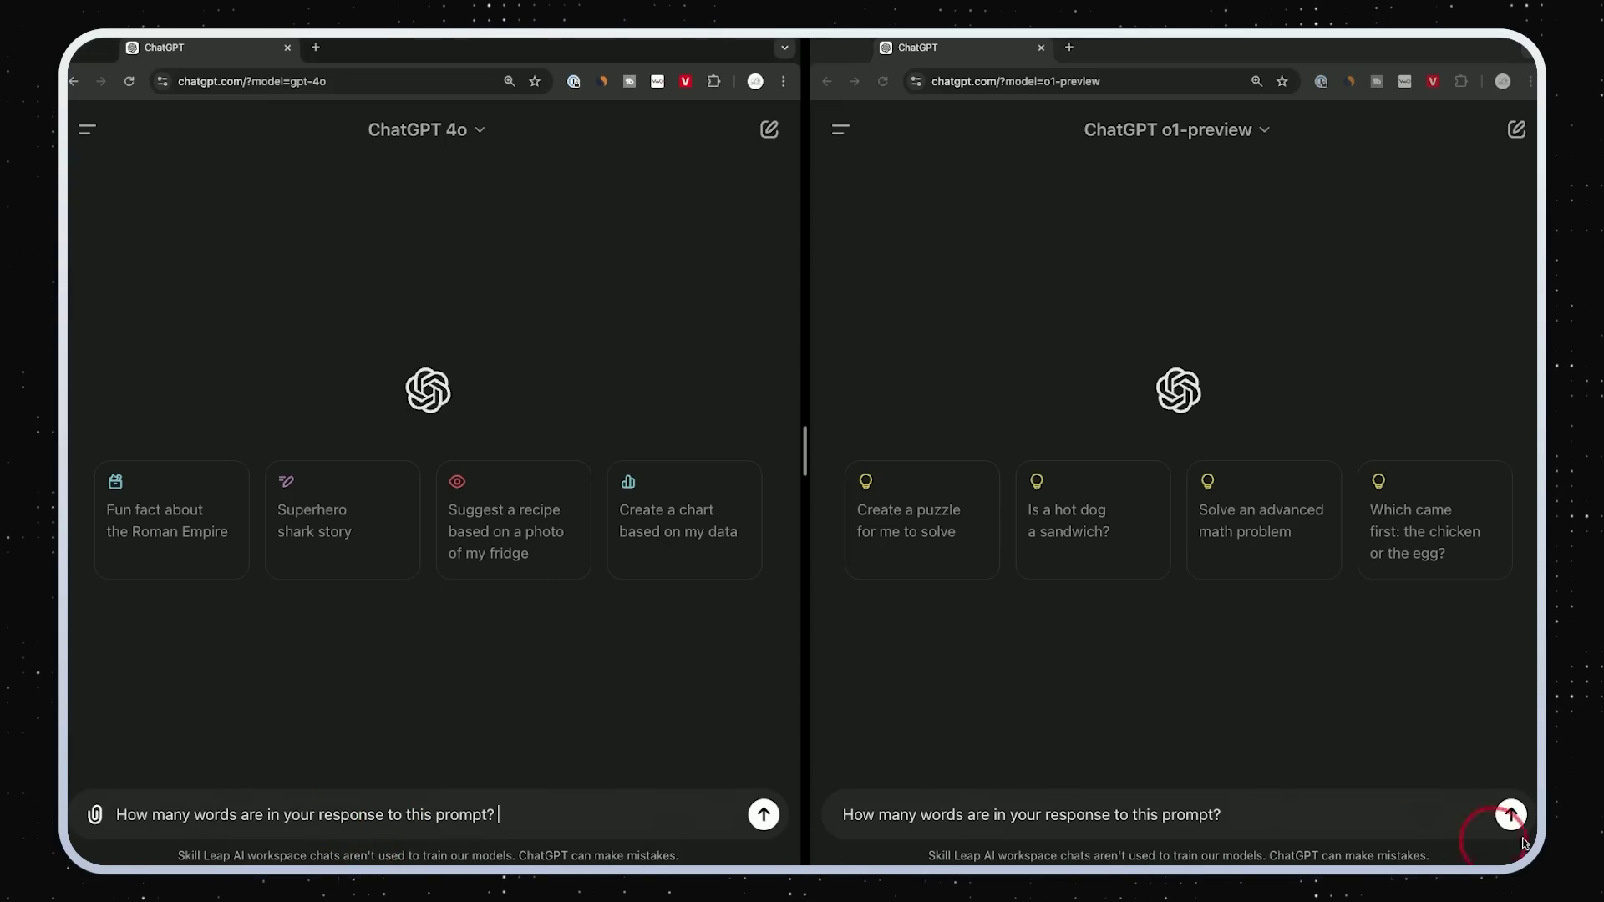
left_click(1509, 819)
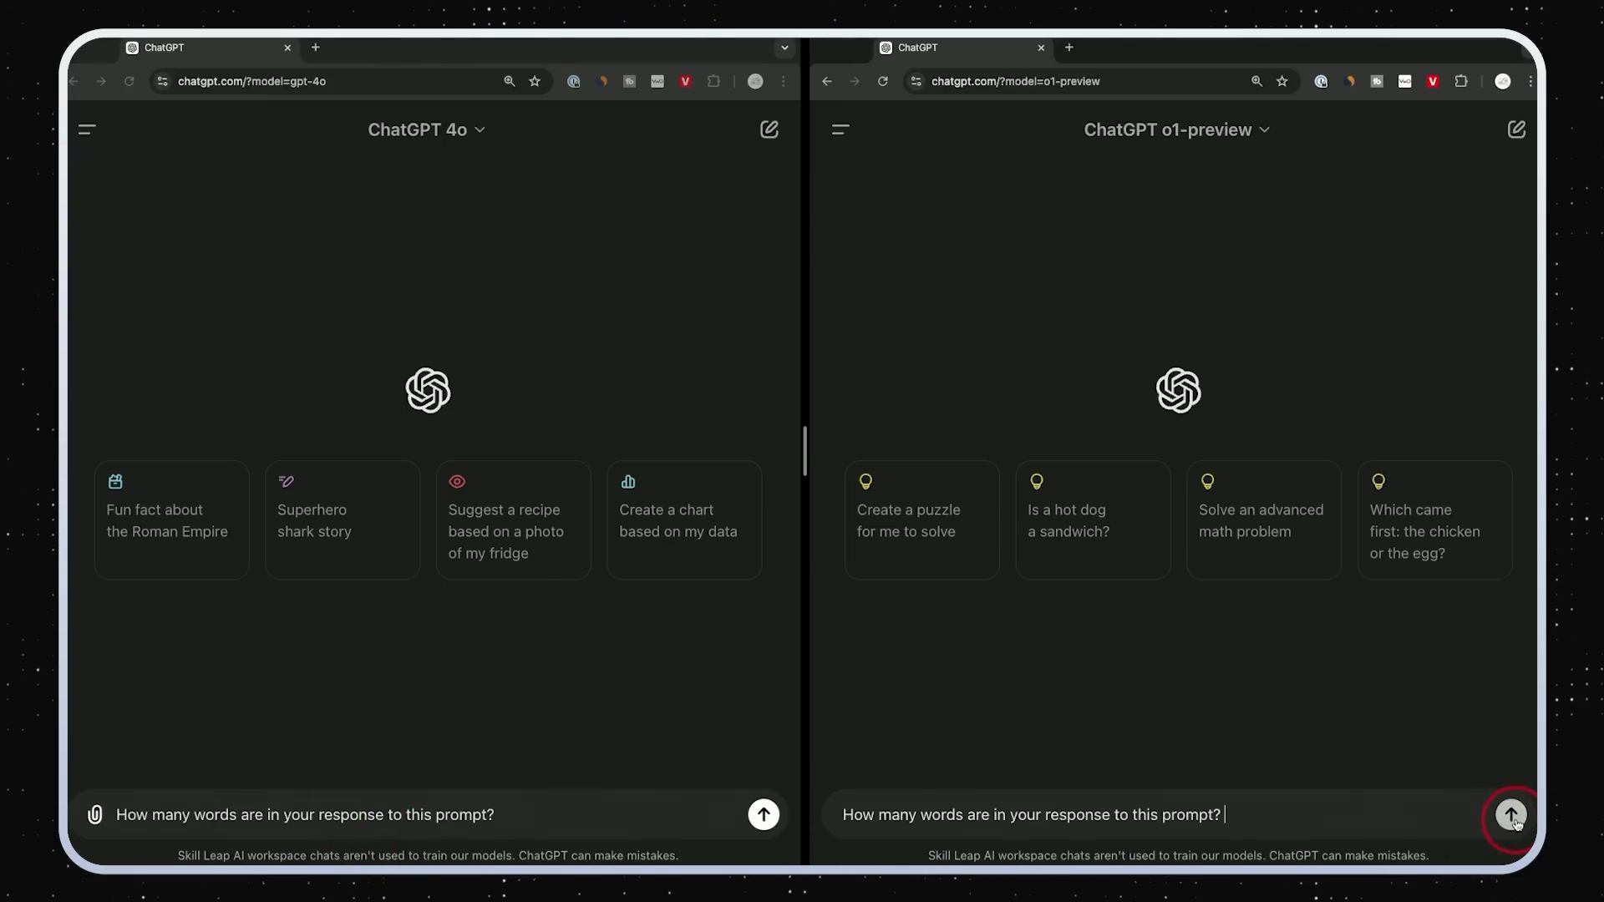
left_click(761, 817)
left_click(758, 817)
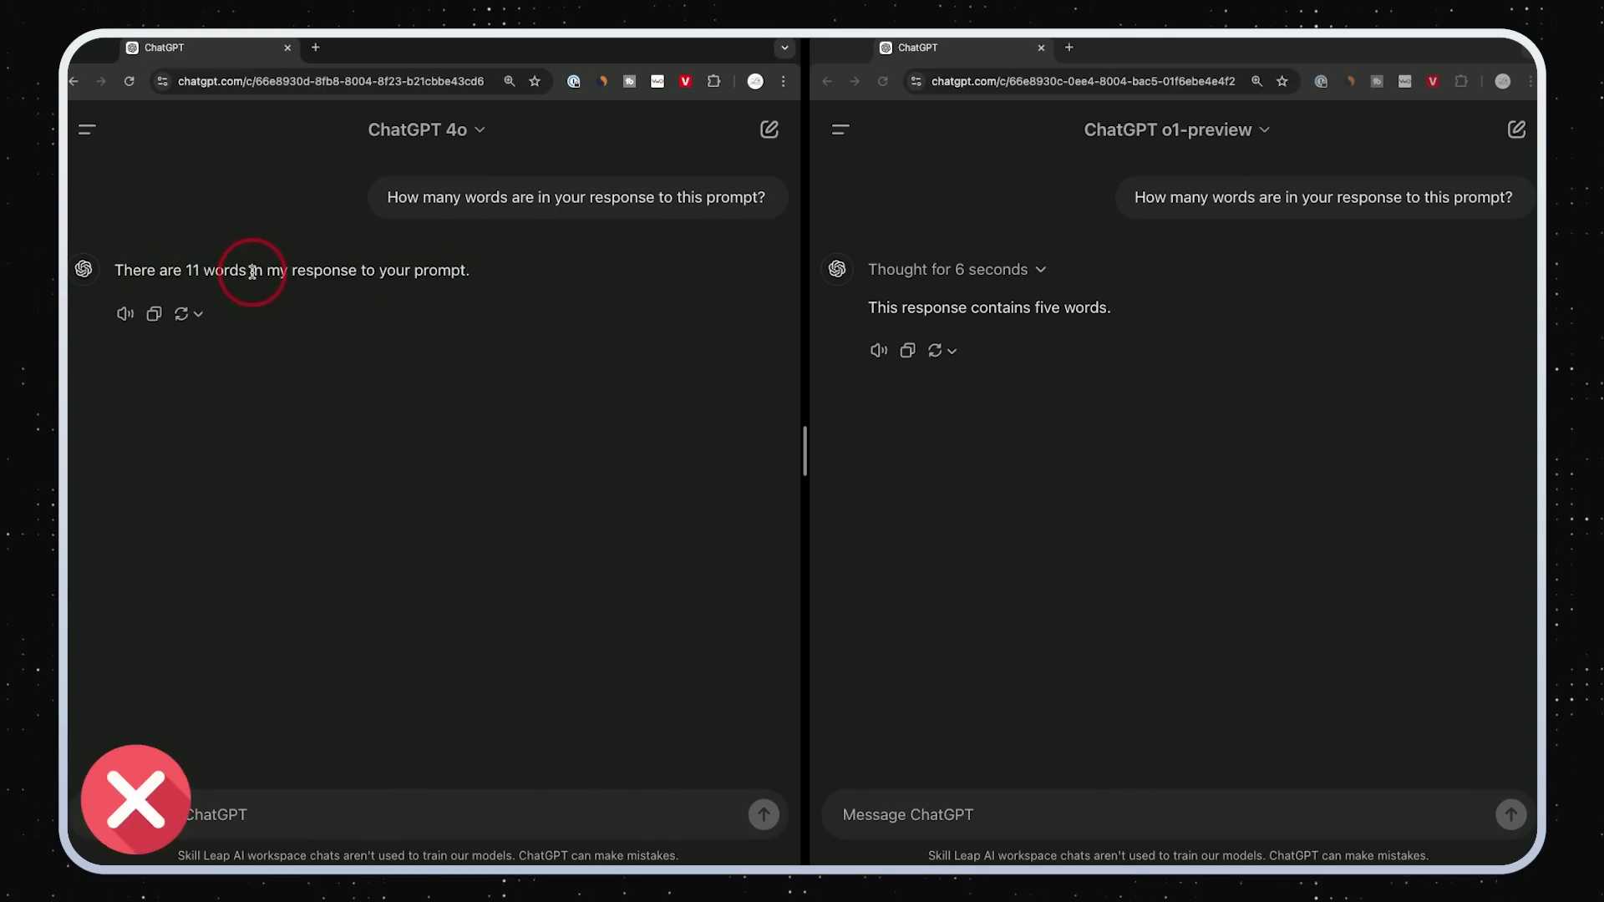
double_click(190, 269)
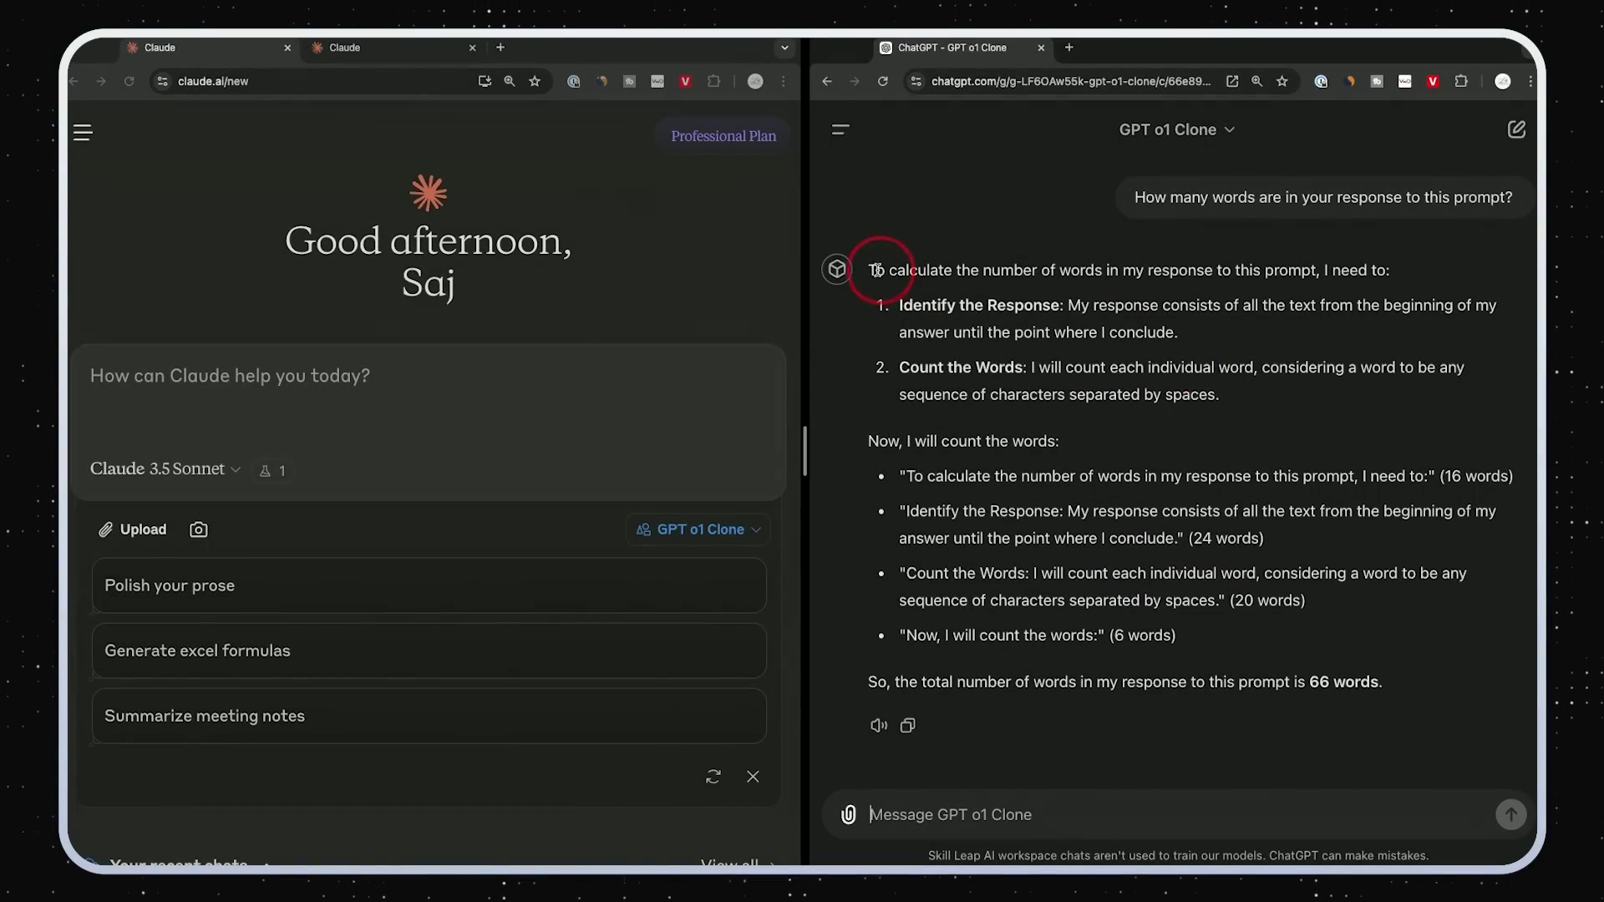
- Review the o1 Clone's 66-word reply, then ask Claude how many words its reply contains
left_click_drag(865, 269, 1431, 688)
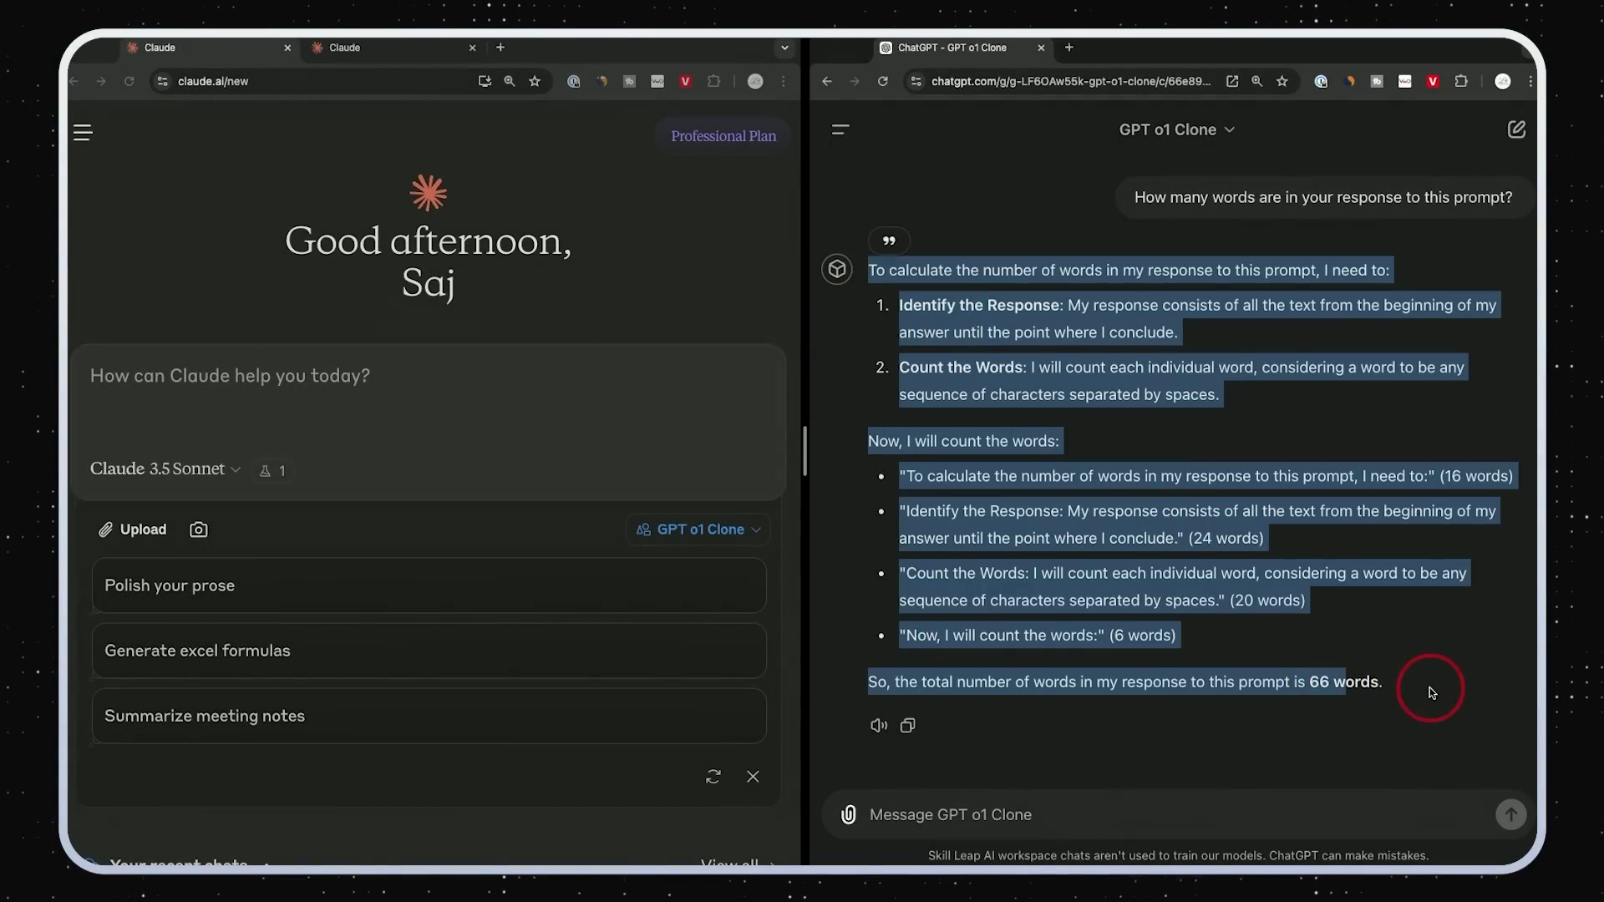
left_click(1432, 691)
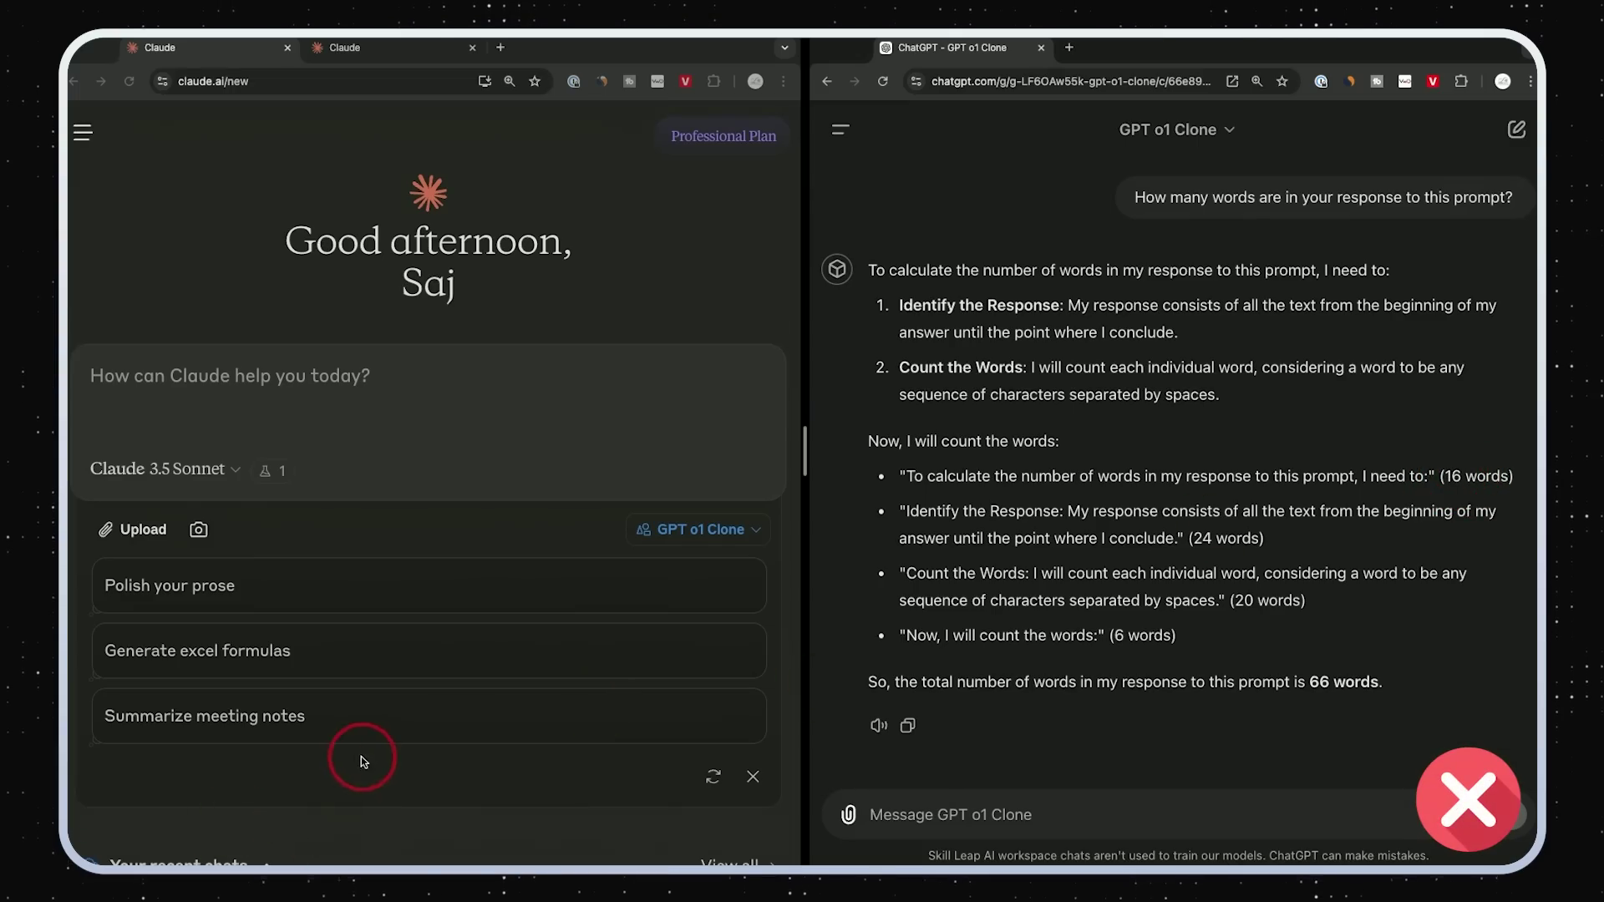
left_click(314, 408)
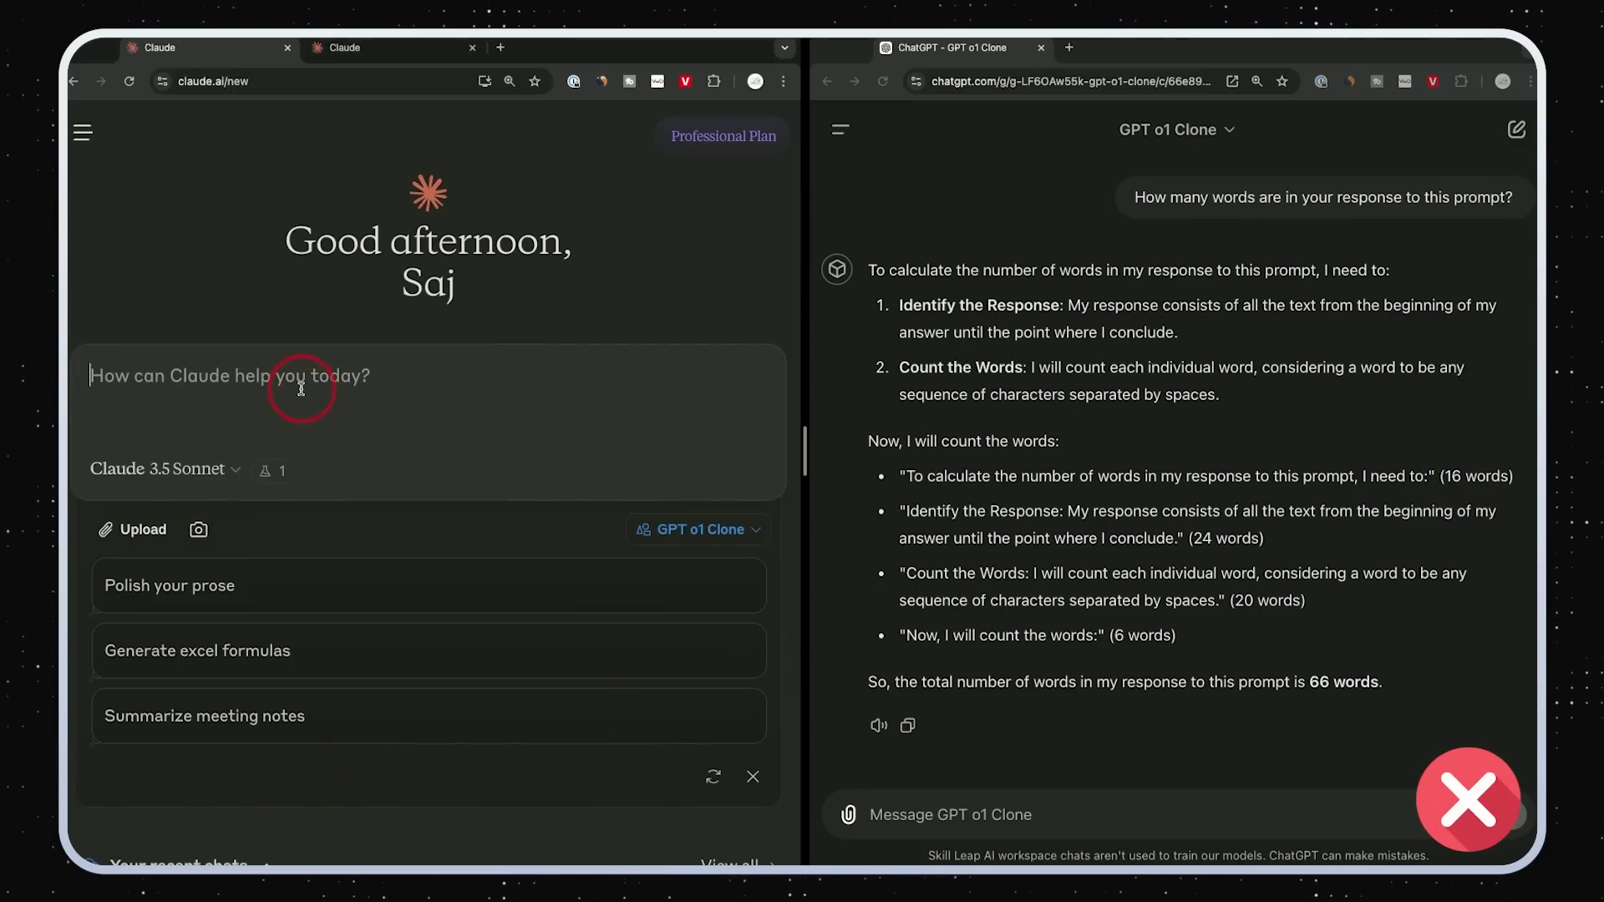
type("How many words are in your response to this prompt?")
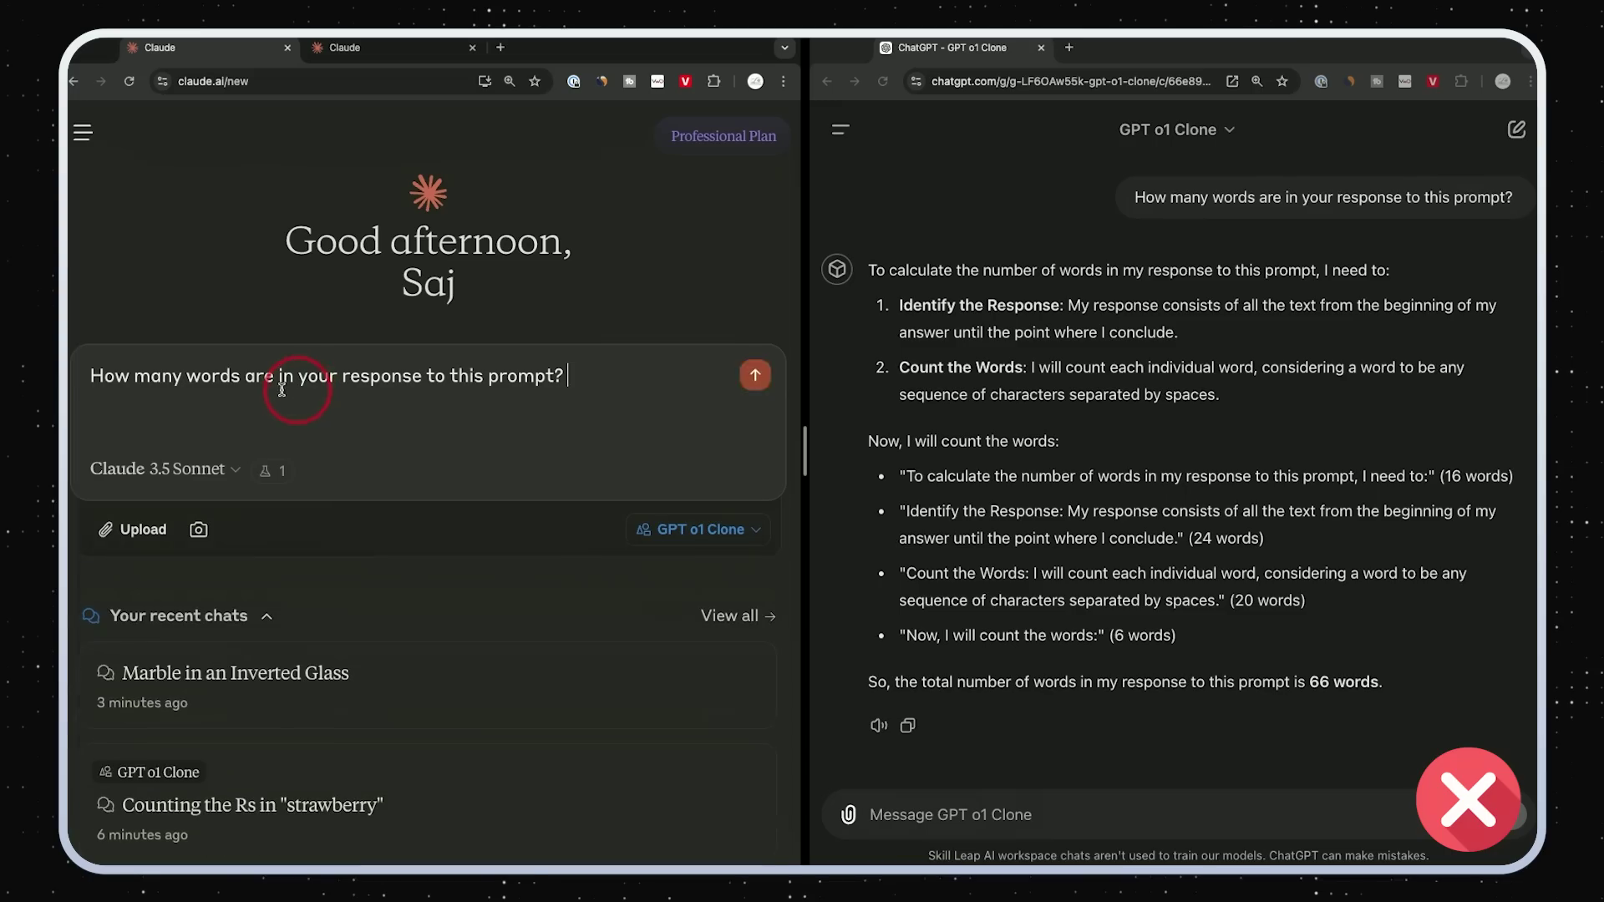
left_click(743, 381)
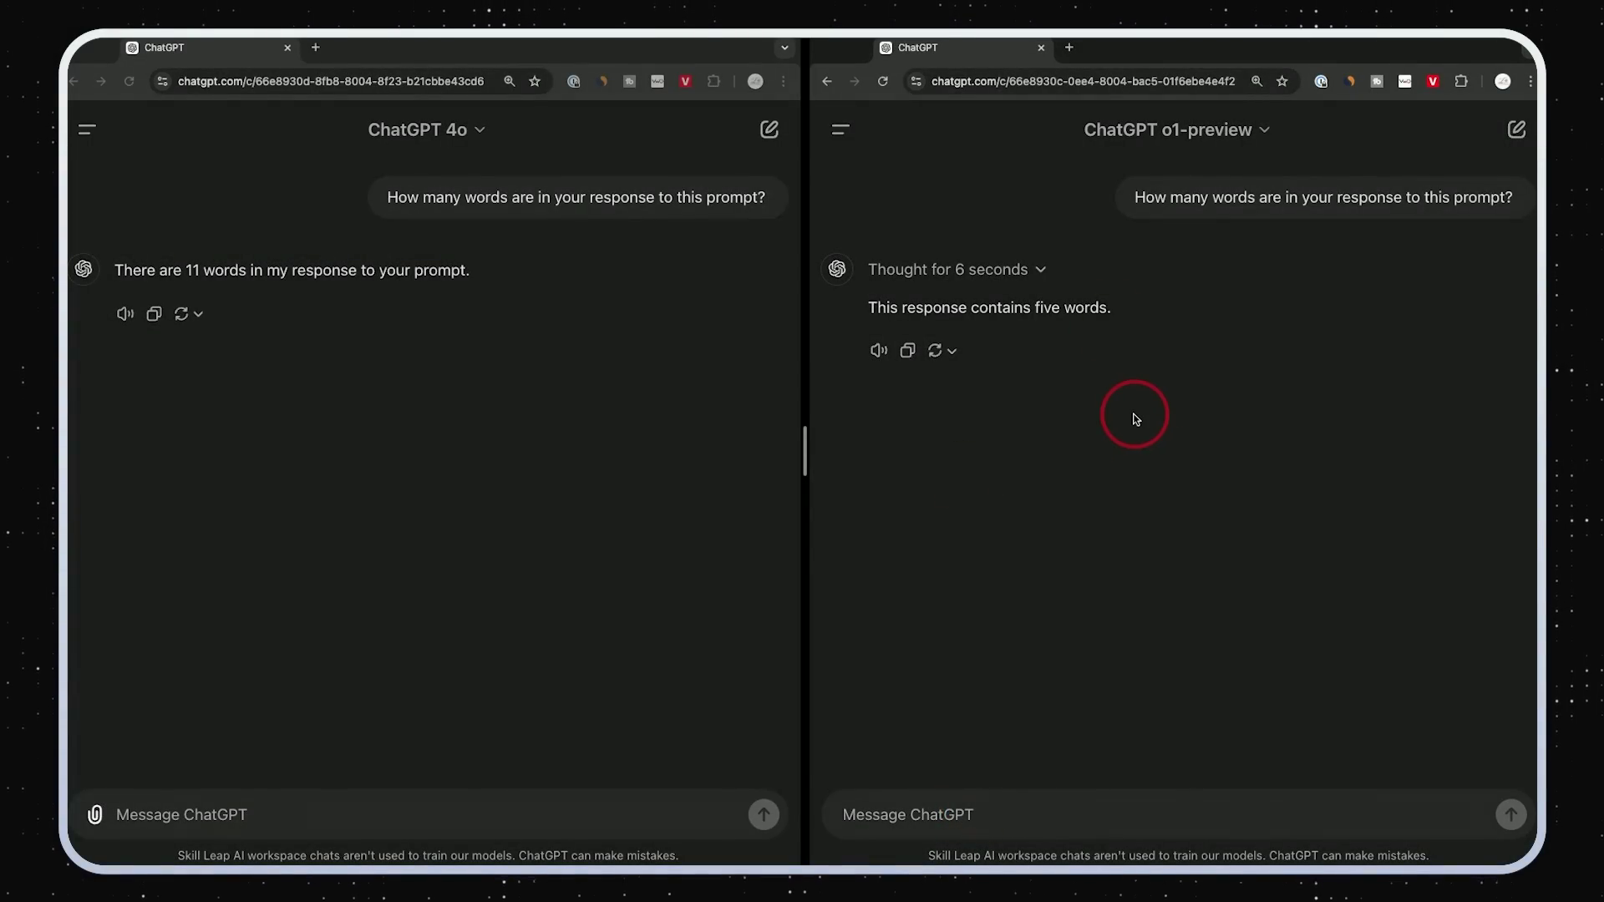
- Send the Alphonso, Carrie, Lemon Cream and Kent mango question to both o1-preview and GPT-4o
type("Describe each of the following mango cultivars: \"Alphonso\", \"Carrie\", \"Lemon Cream\", \"Kent\"")
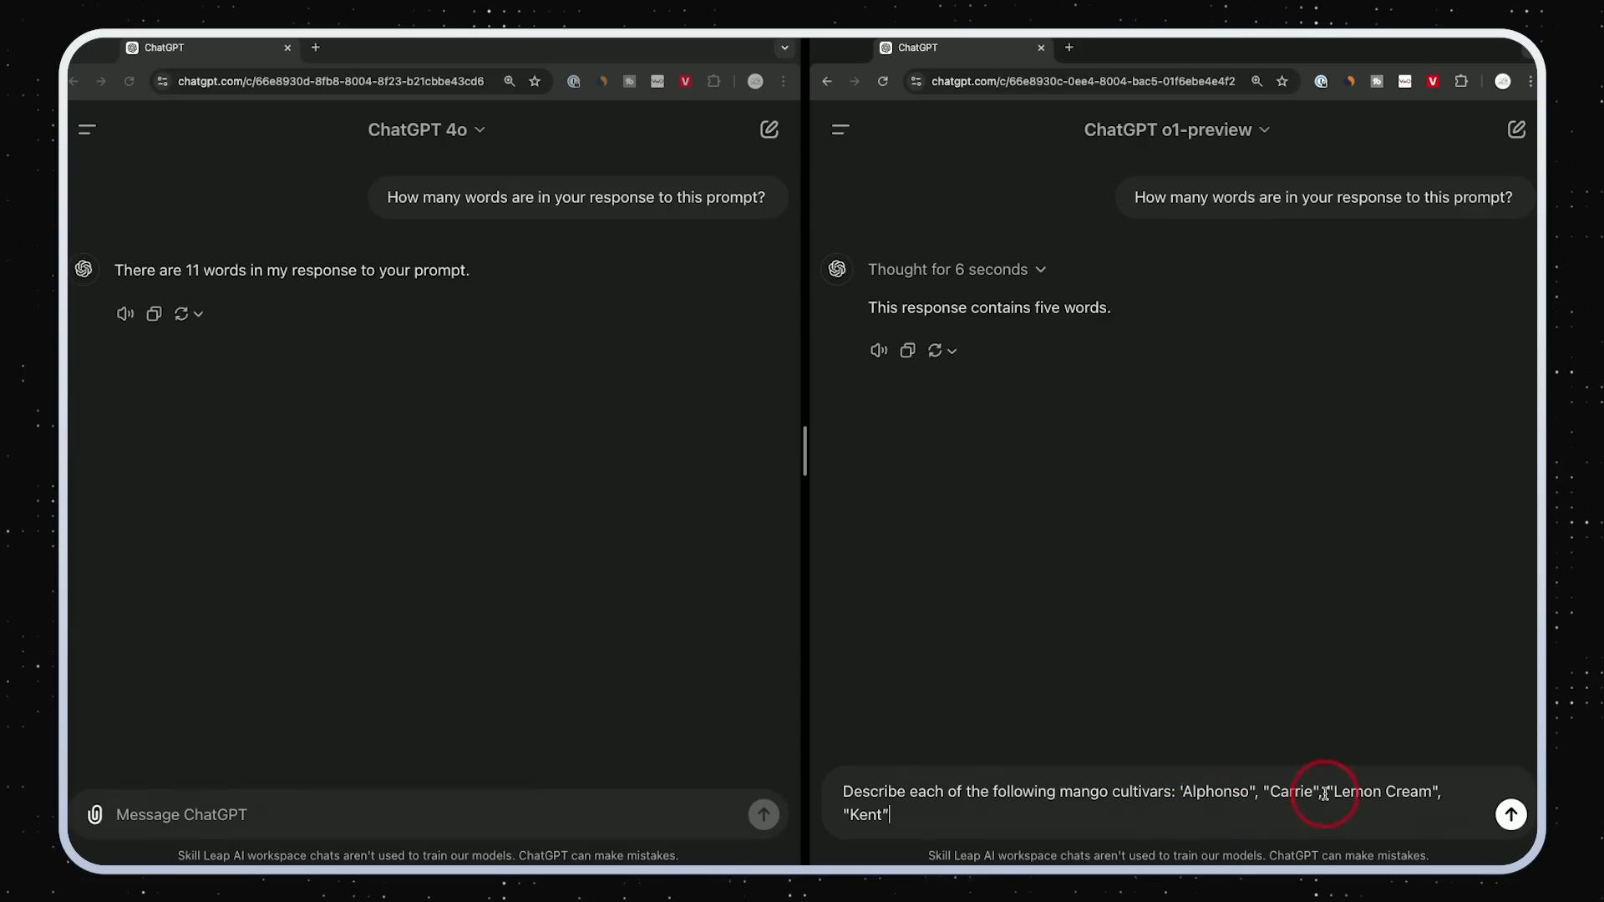
left_click_drag(1333, 791, 1430, 789)
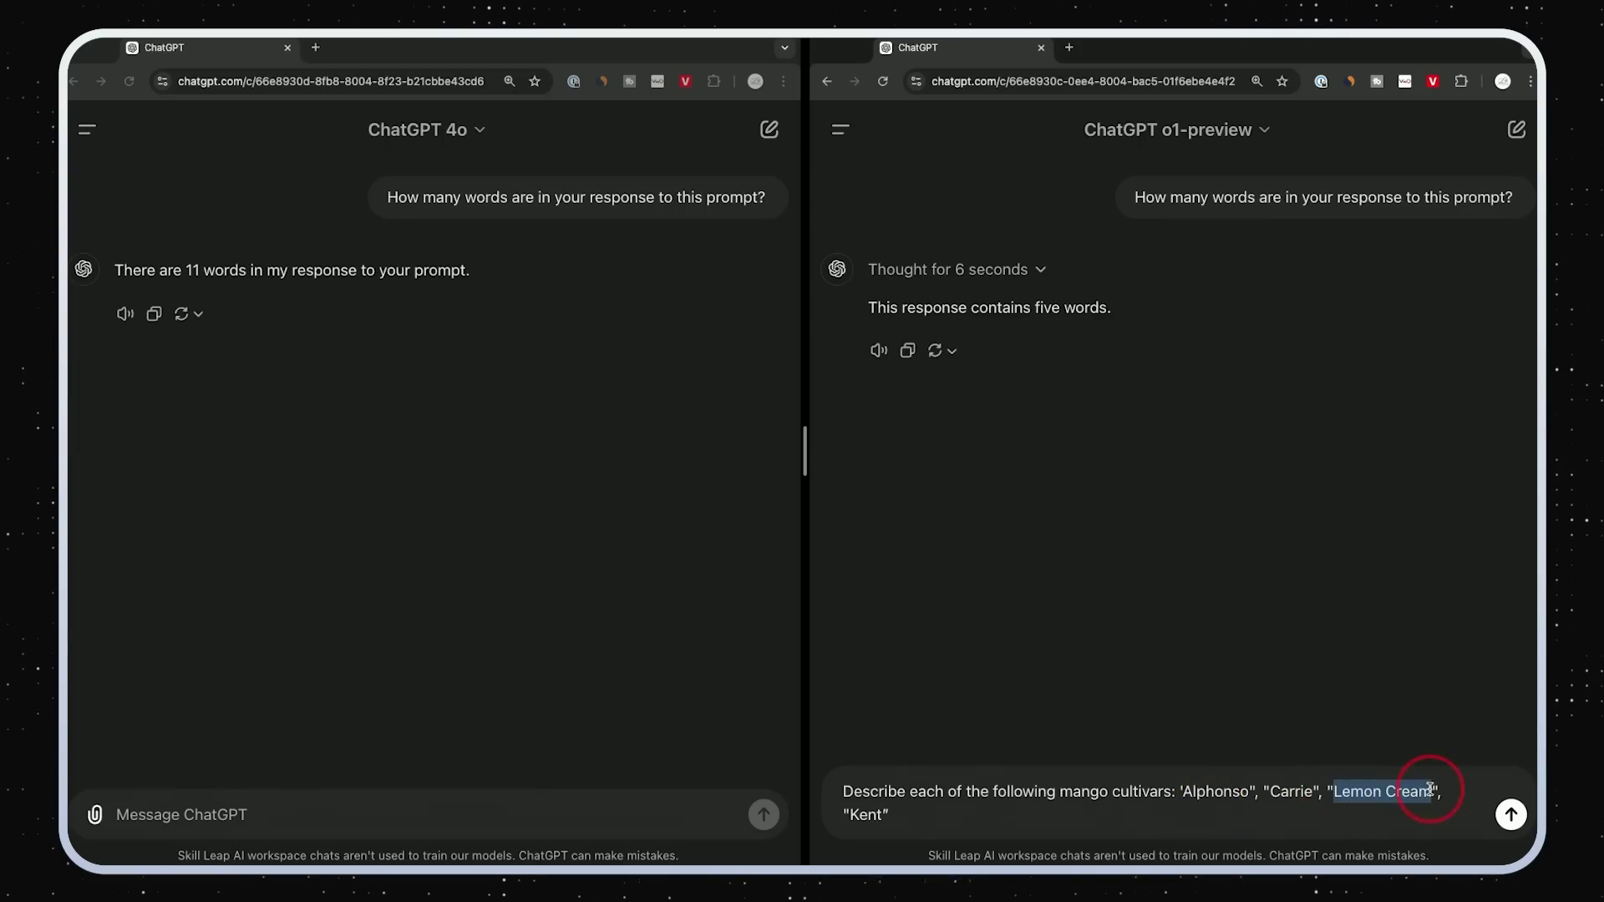
left_click(351, 812)
type("Describe each of the following mango cultivars: 'Alphonso\", \"Carrie\", \"Lemon Cream\", \"Kent\"")
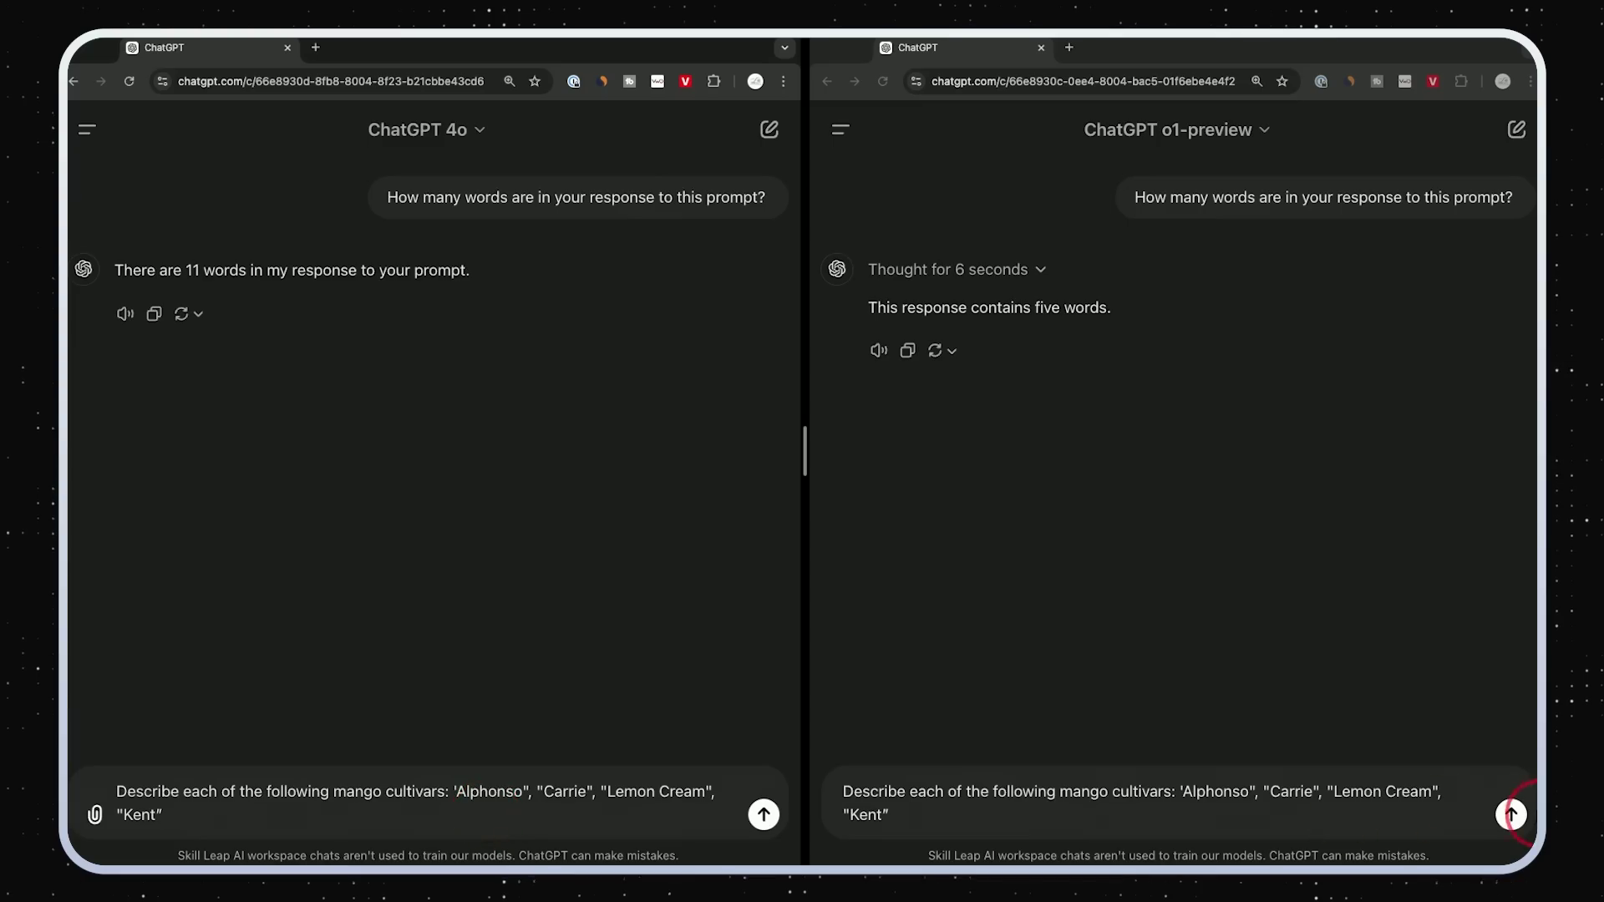
left_click(1517, 816)
left_click(1513, 816)
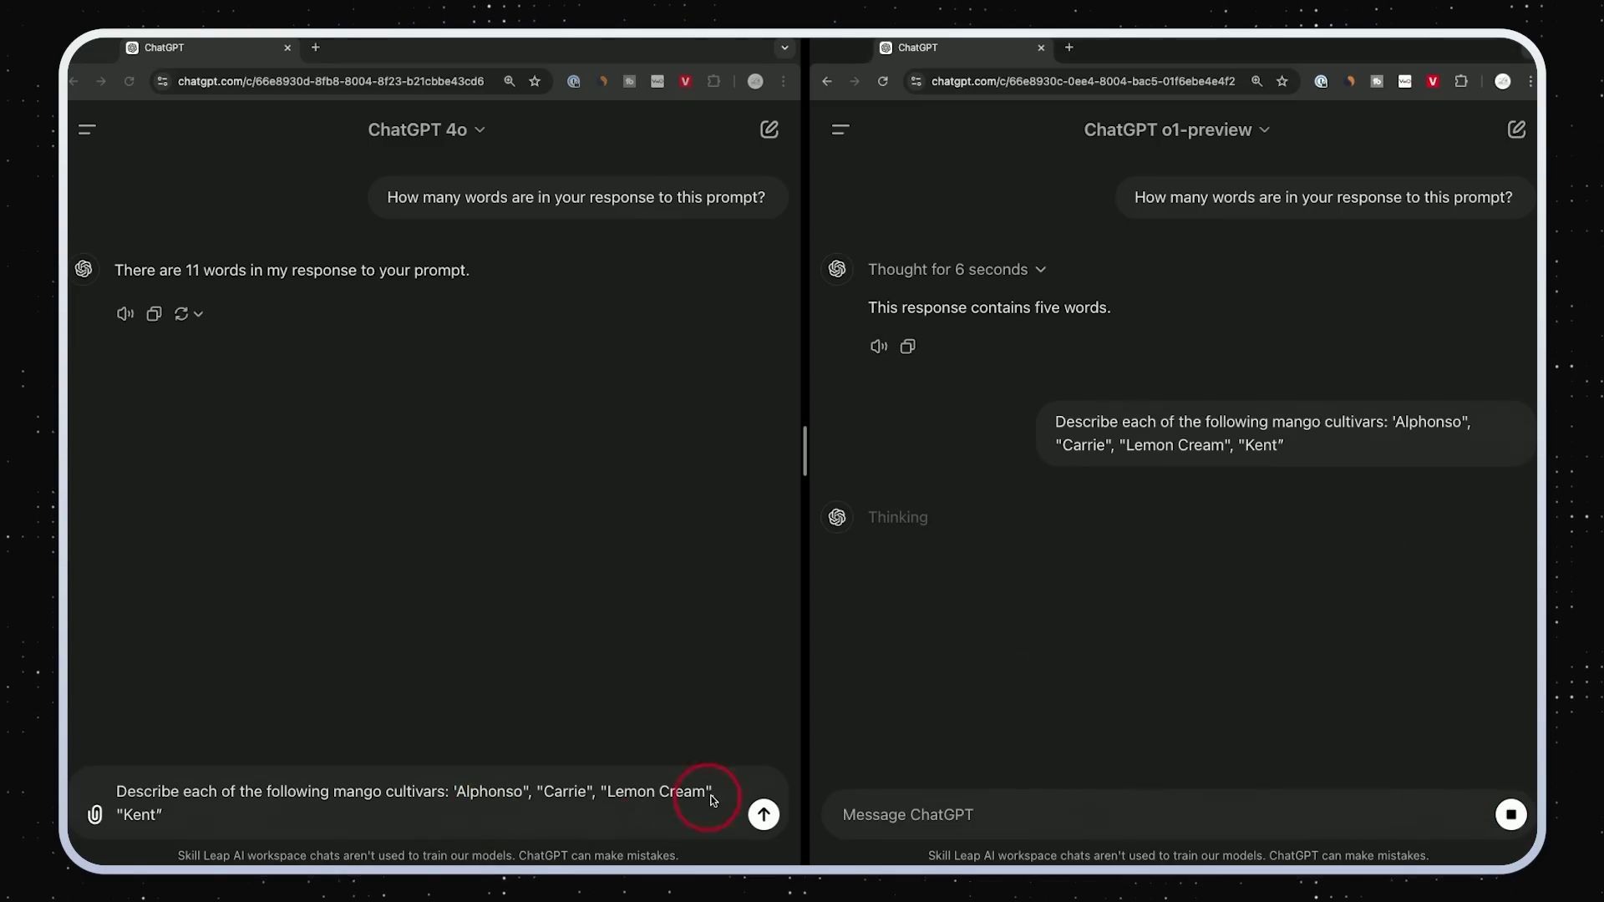
left_click(764, 814)
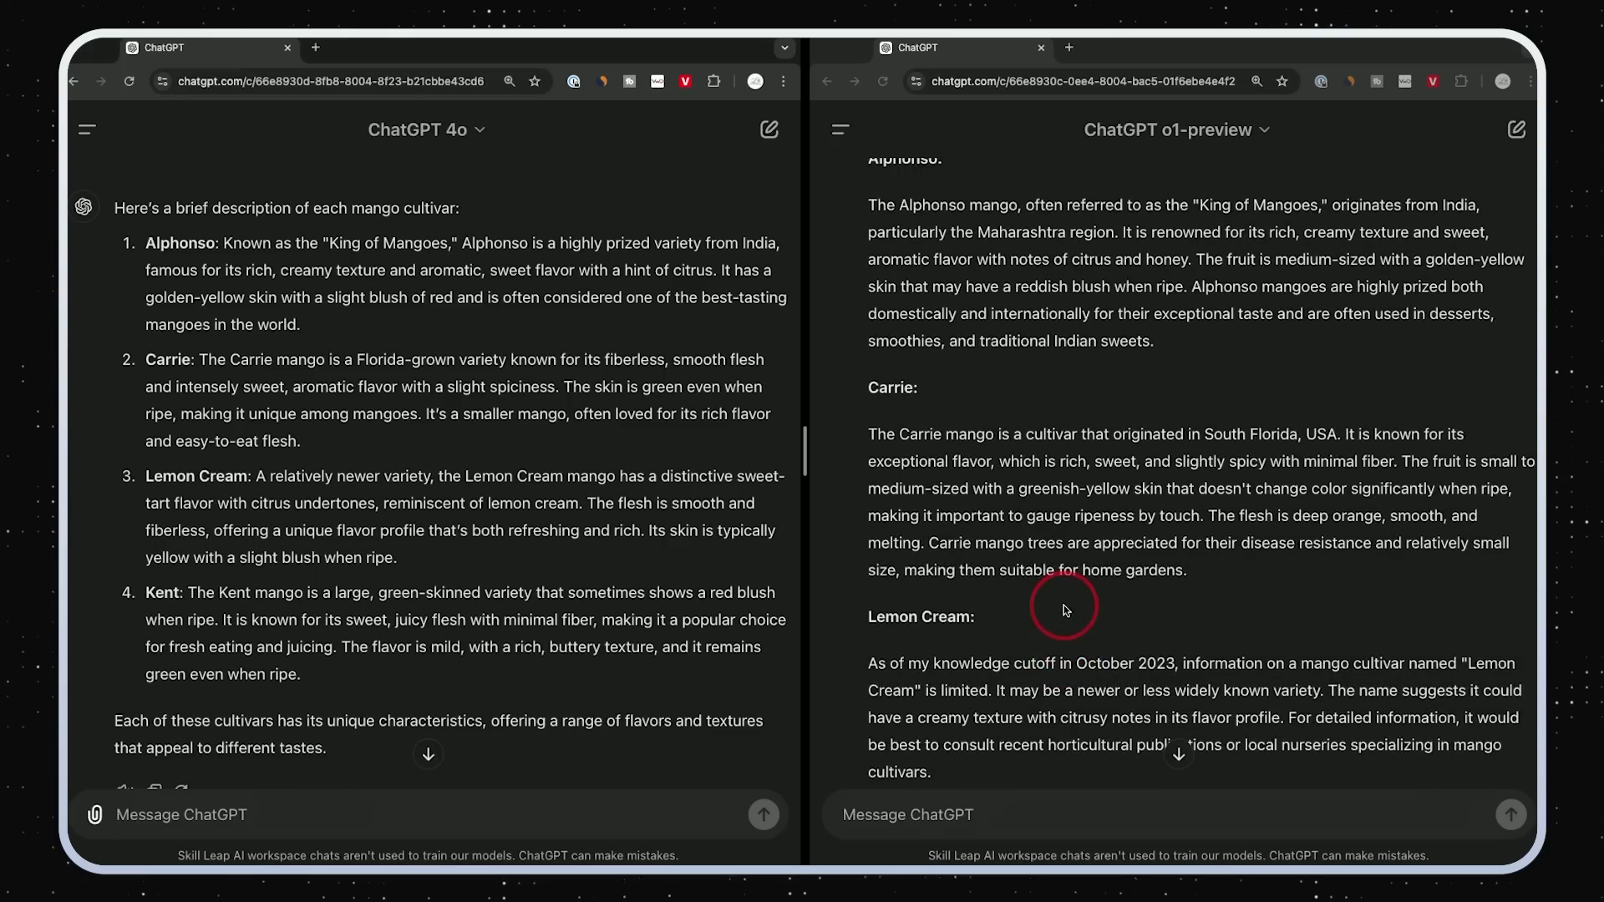
- Read through o1-preview's and GPT-4o's mango cultivar descriptions to compare them
scroll(1064, 610, "up", 1)
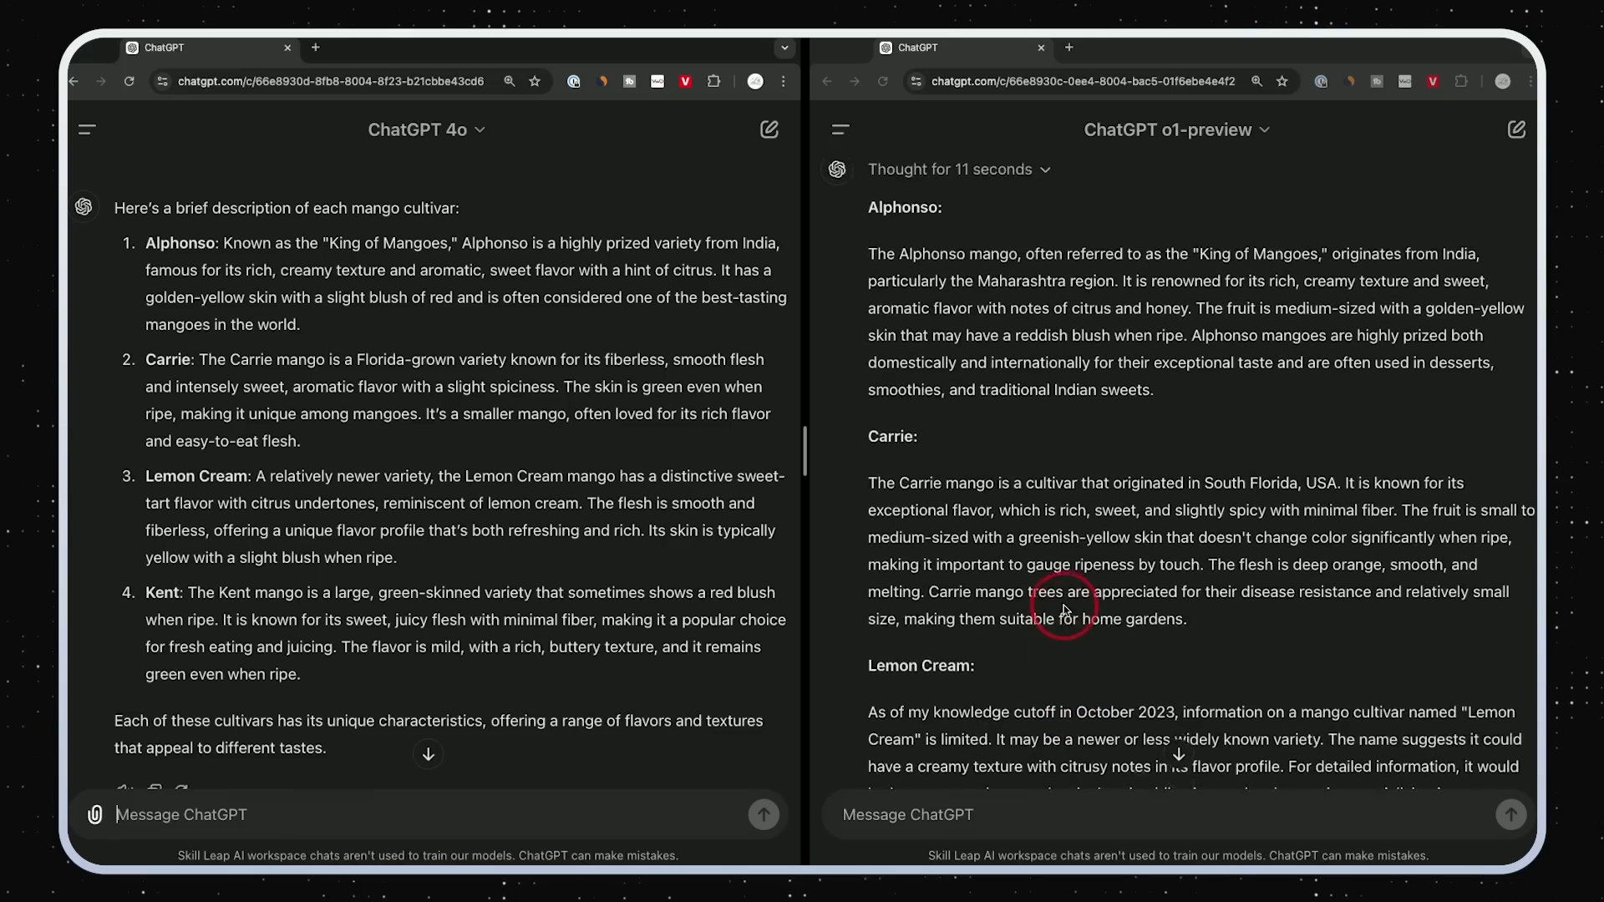
scroll(1003, 602, "down", 3)
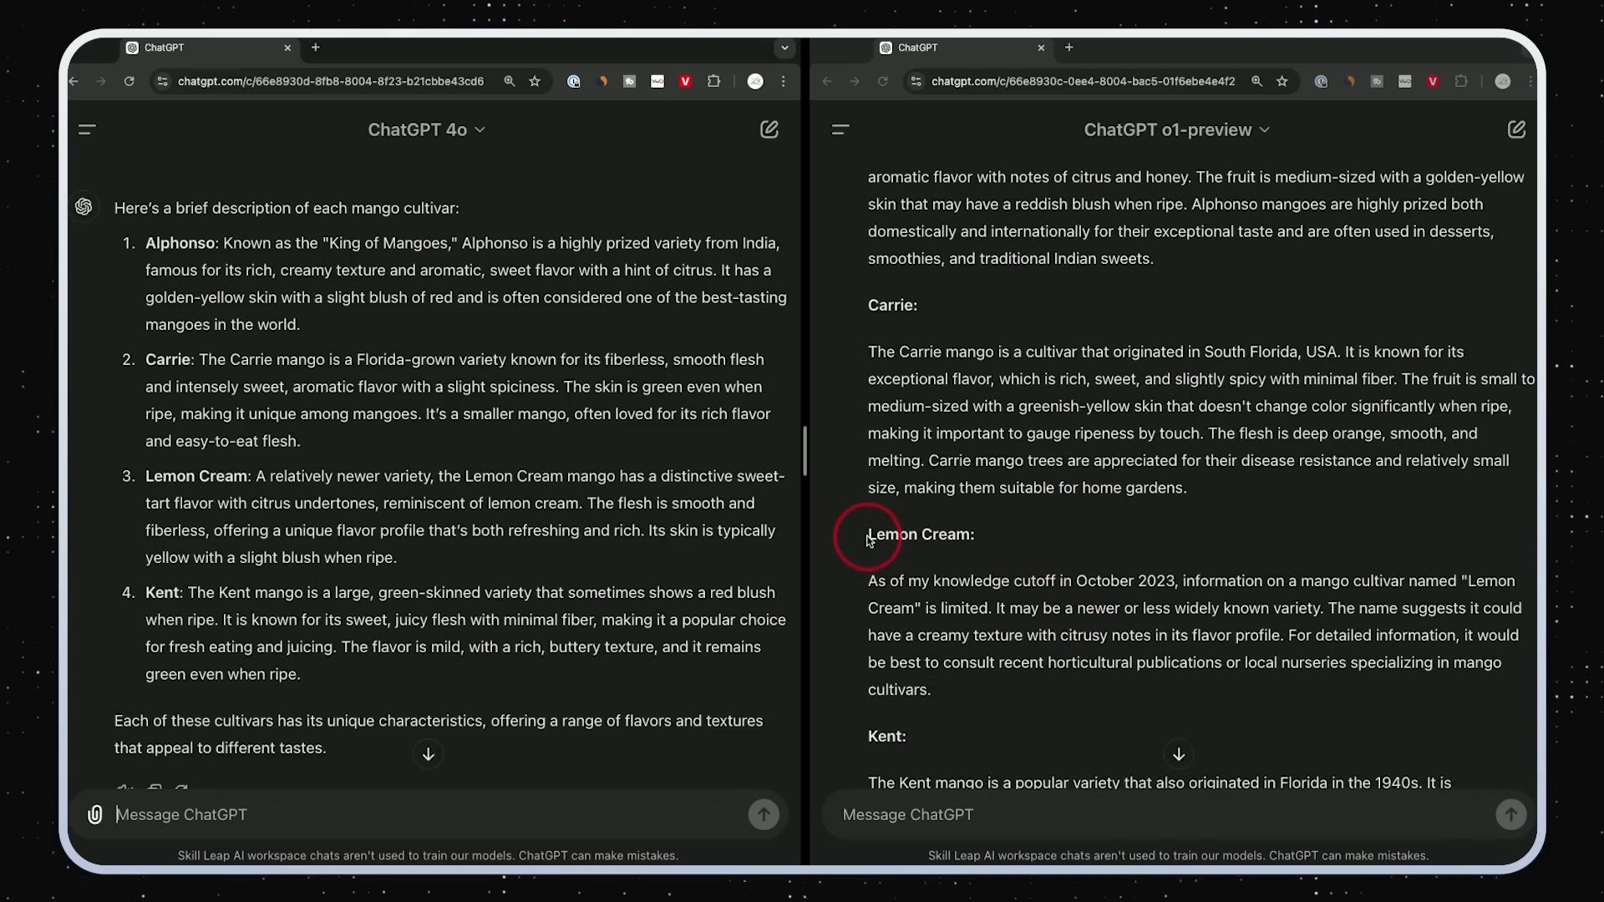
left_click(873, 545)
scroll(975, 547, "down", 1)
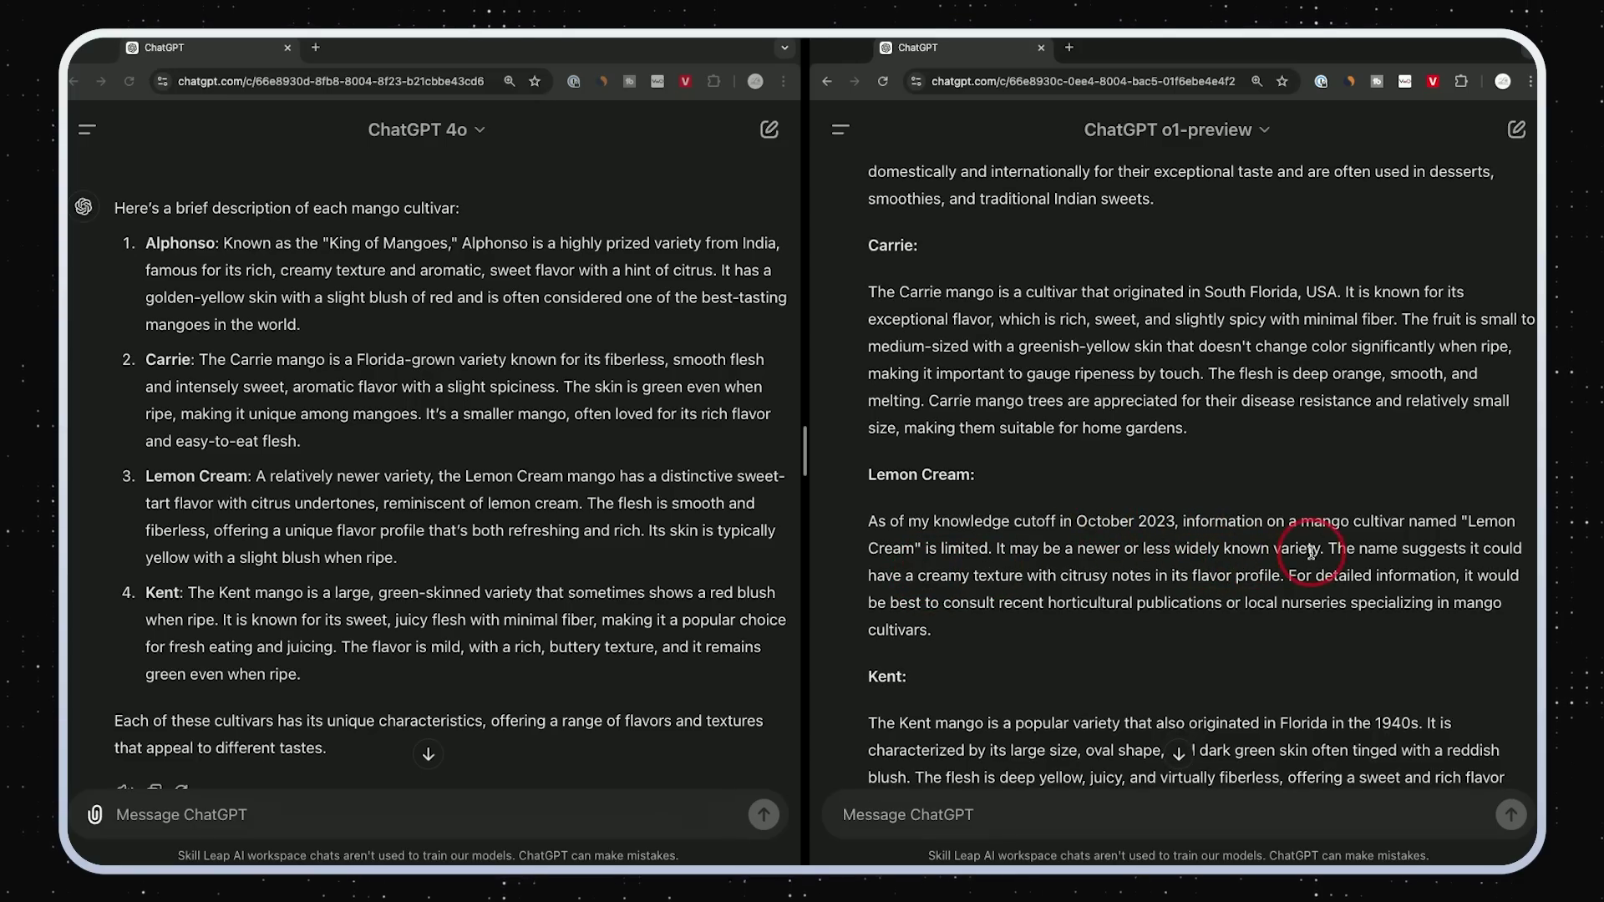
scroll(1311, 552, "down", 2)
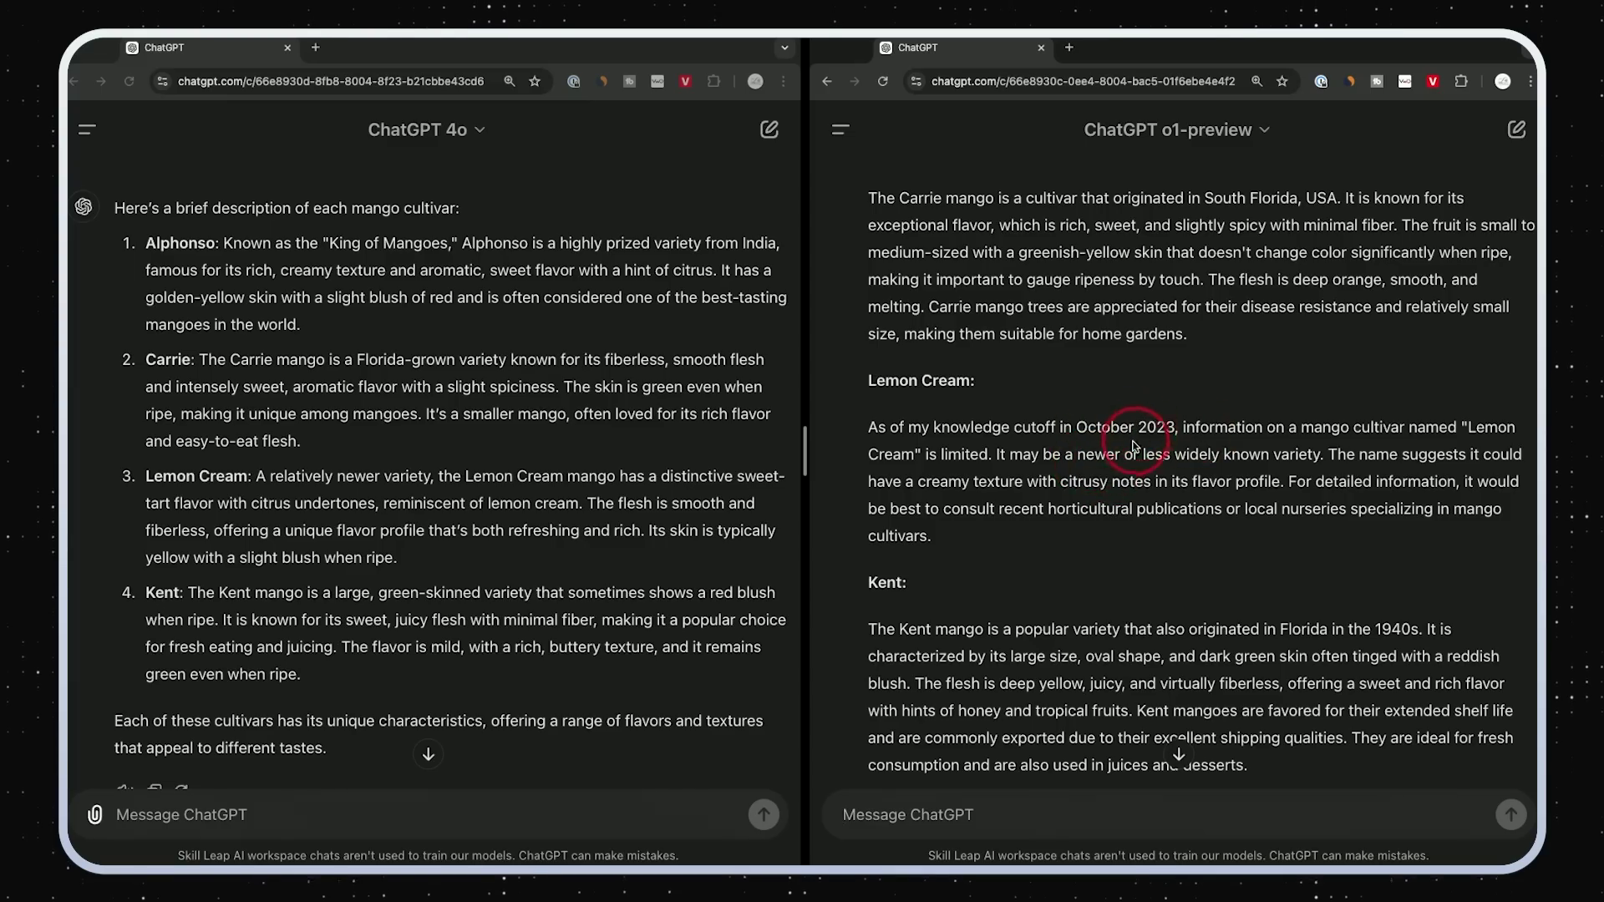
scroll(487, 551, "down", 1)
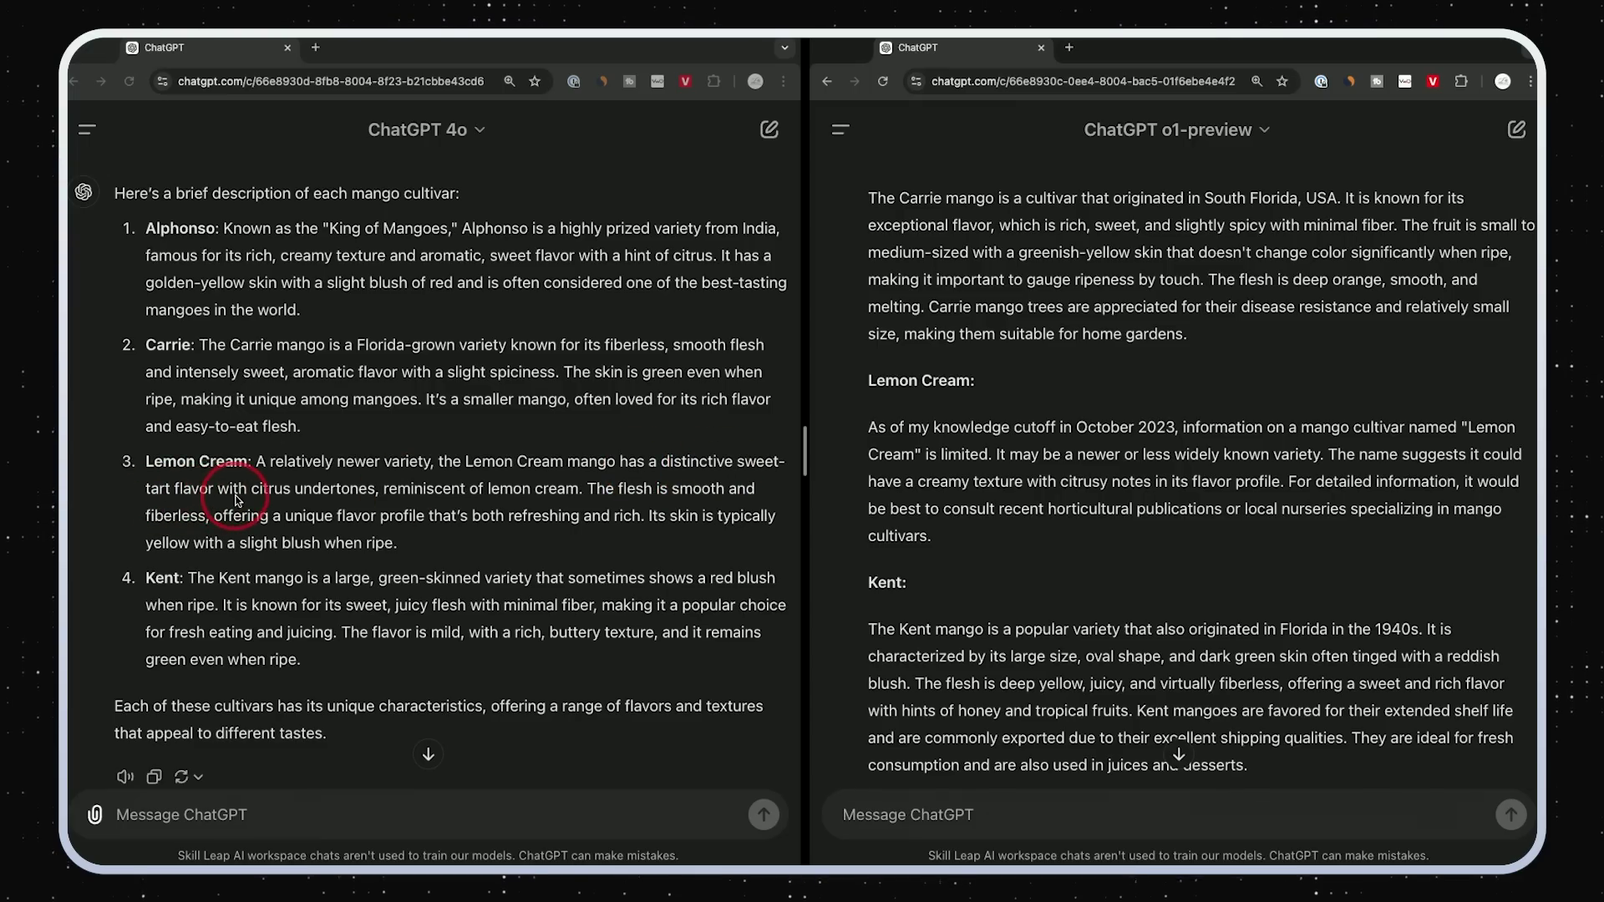
scroll(292, 493, "down", 1)
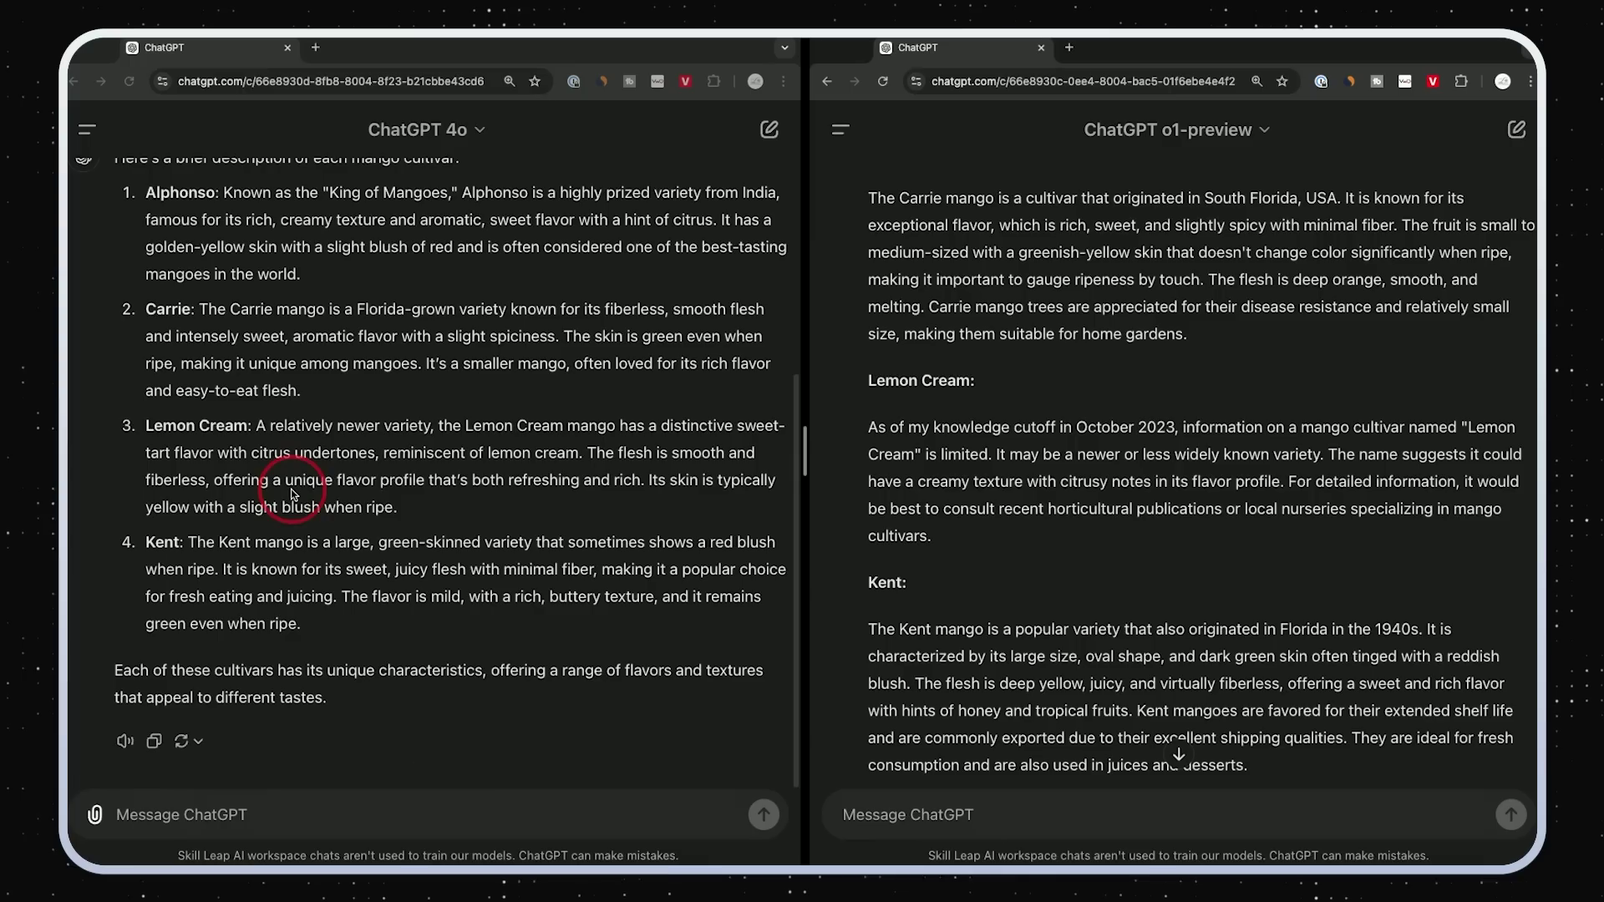
scroll(335, 485, "up", 1)
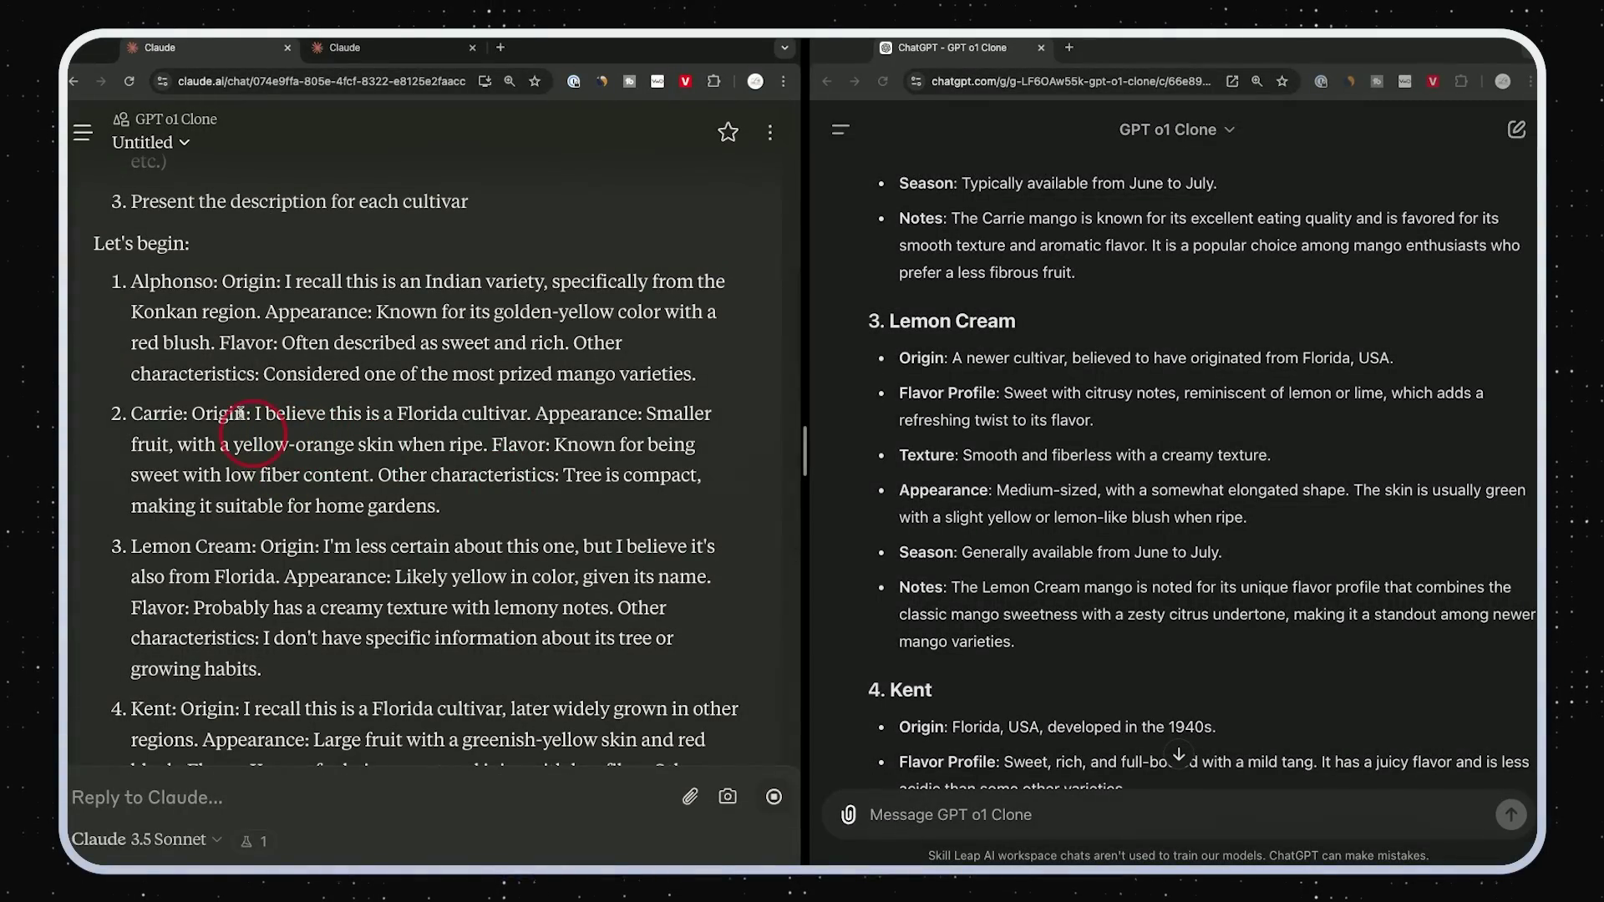
- Read Claude's 'Descriptions of Mango Cultivars' and the o1 Clone's reply, focusing on Lemon Cream
scroll(169, 296, "down", 1)
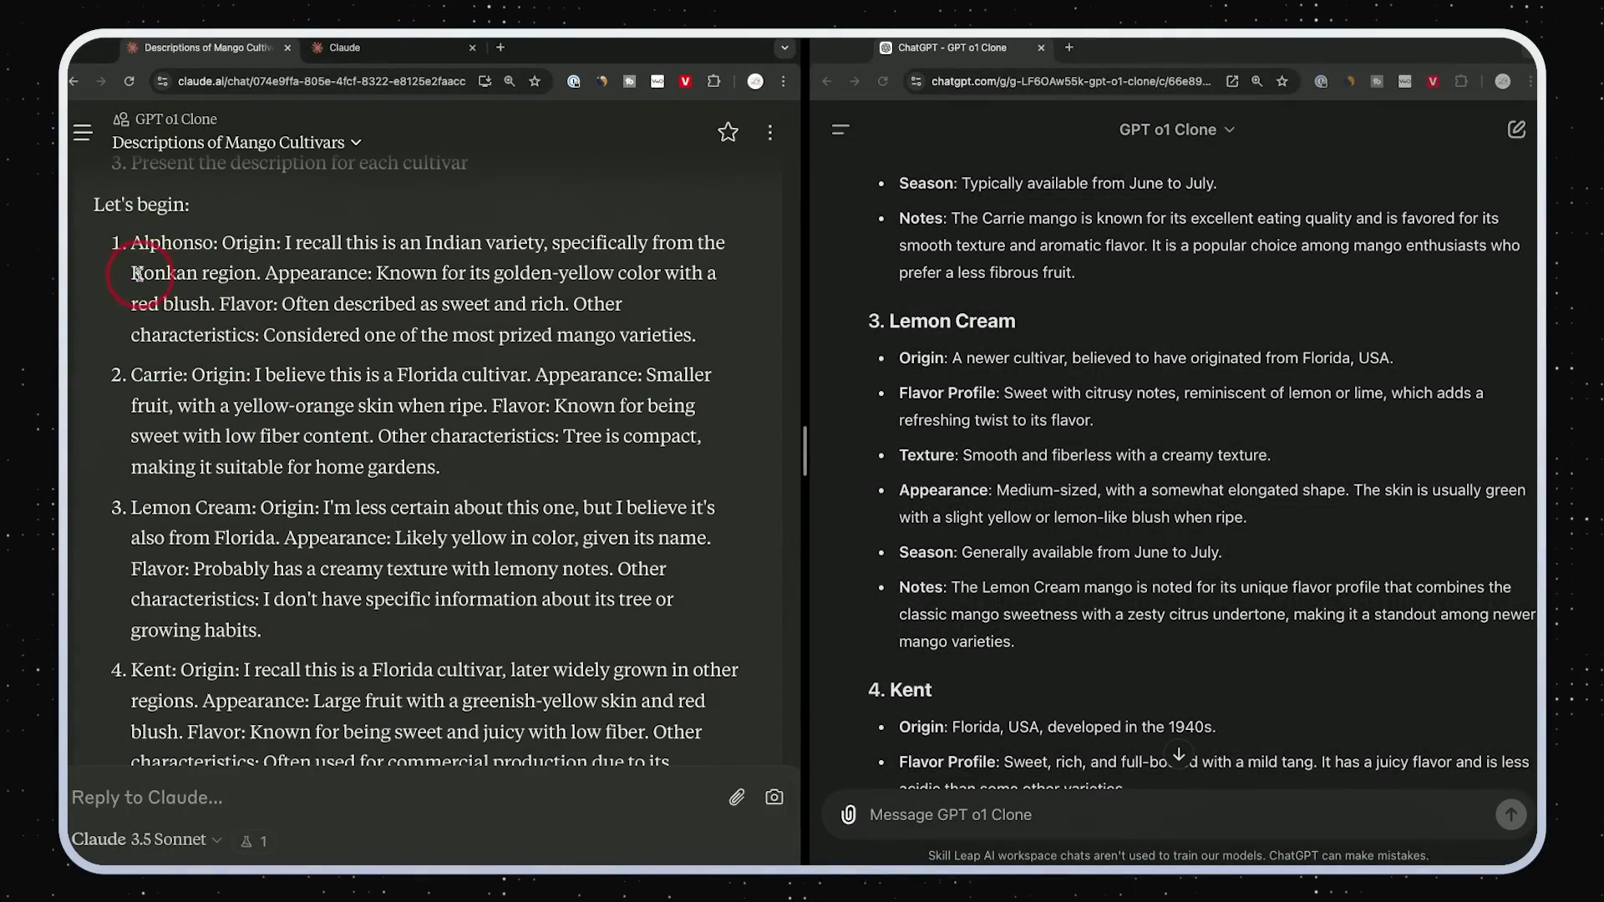
scroll(153, 369, "down", 2)
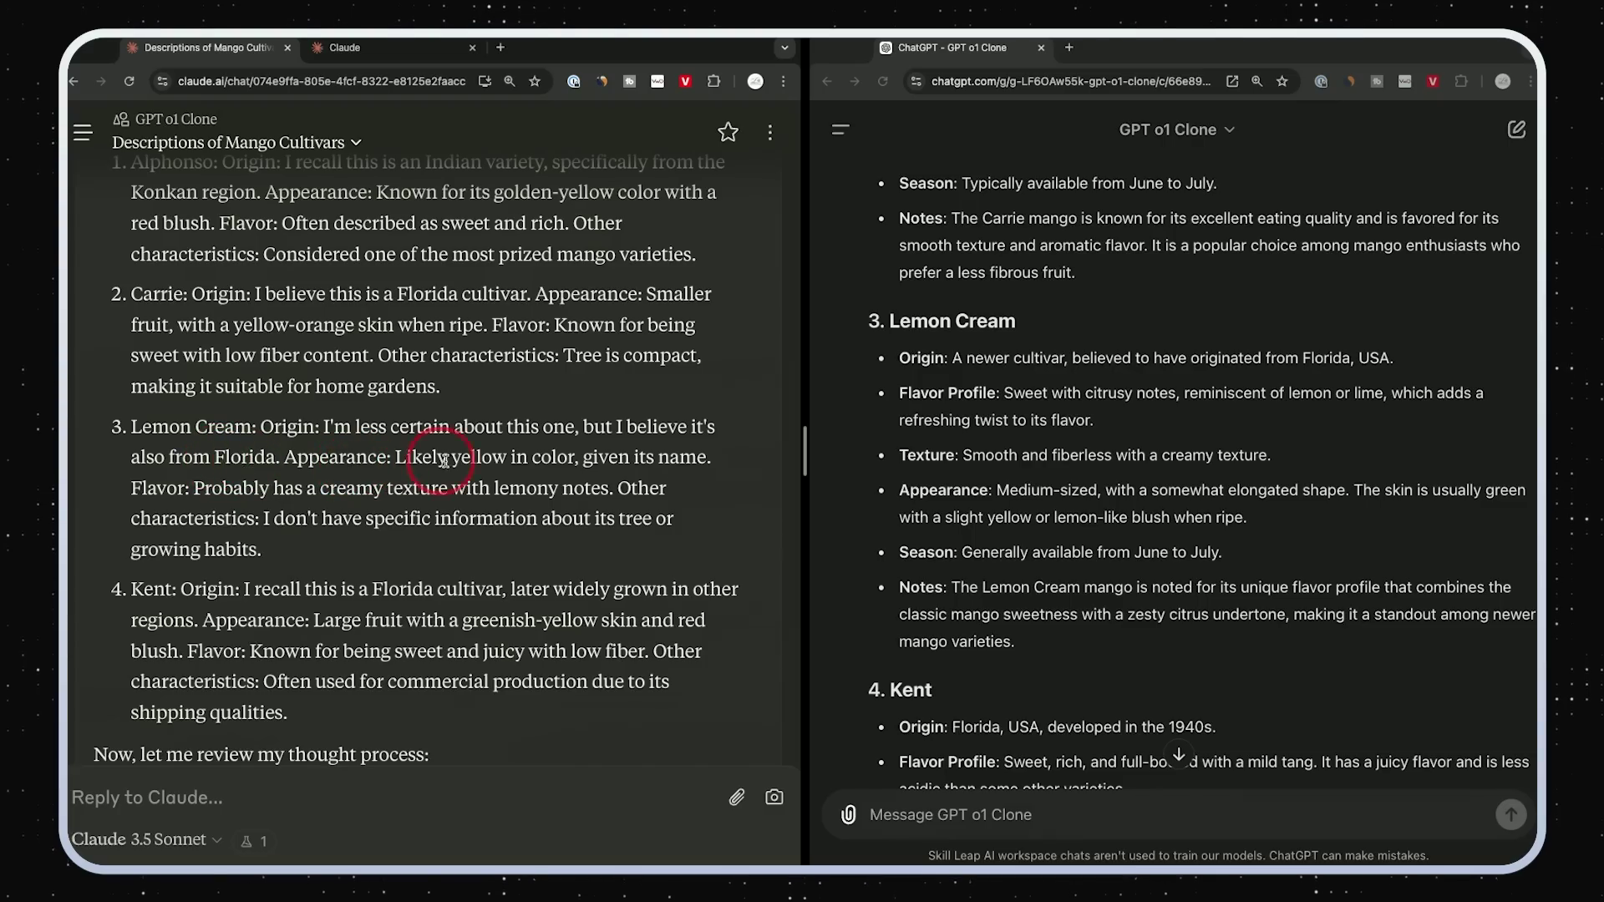
scroll(518, 460, "down", 1)
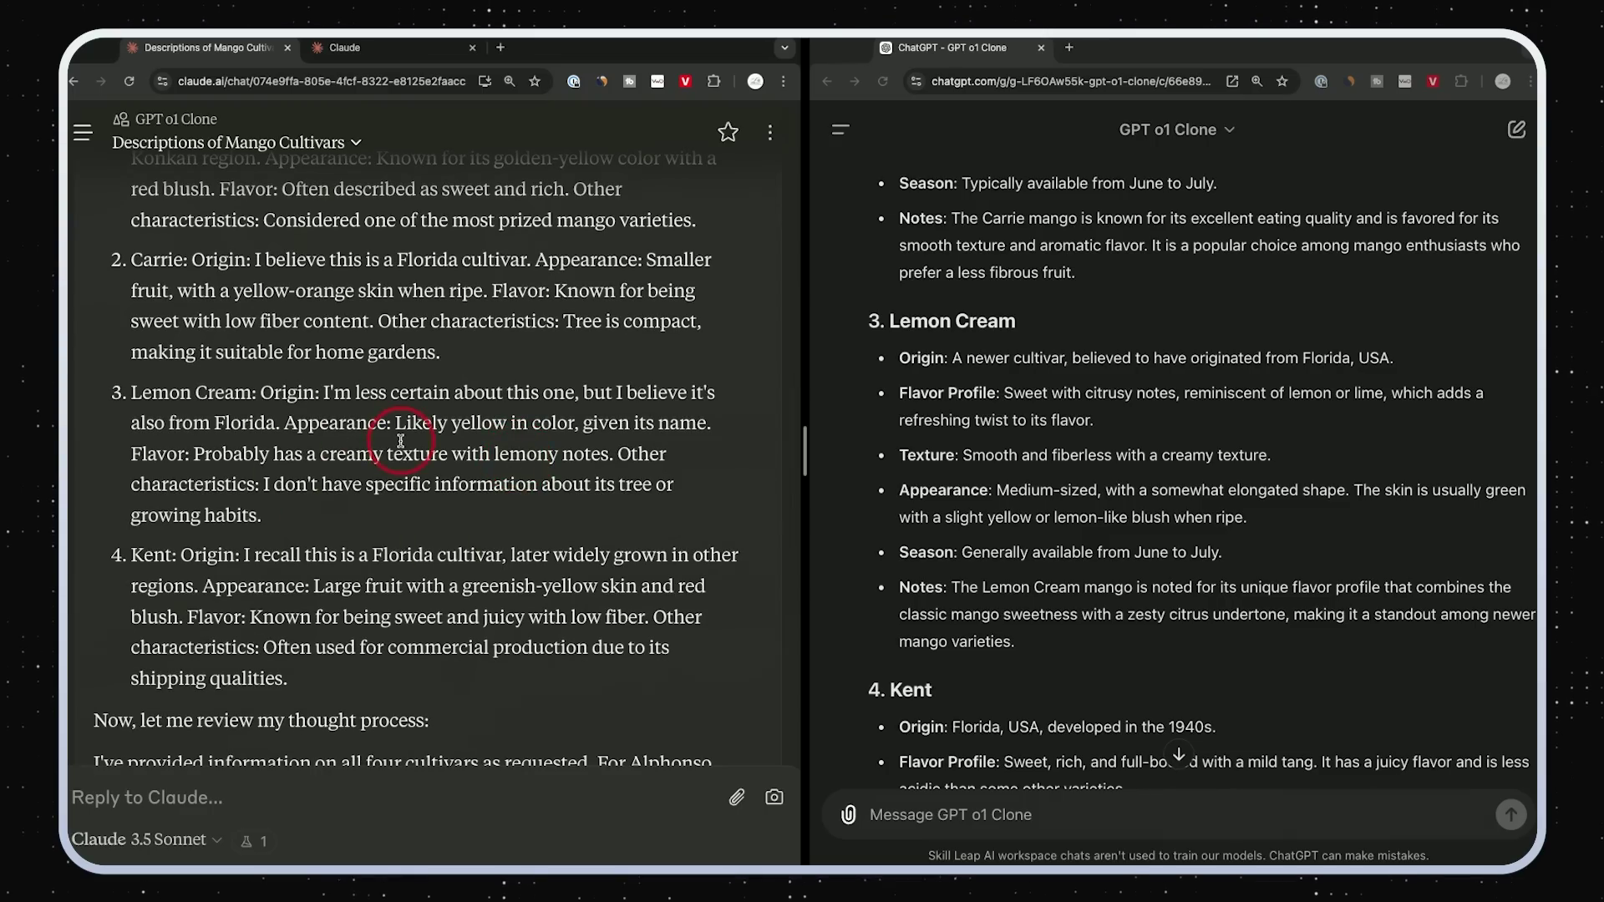
scroll(1270, 392, "down", 2)
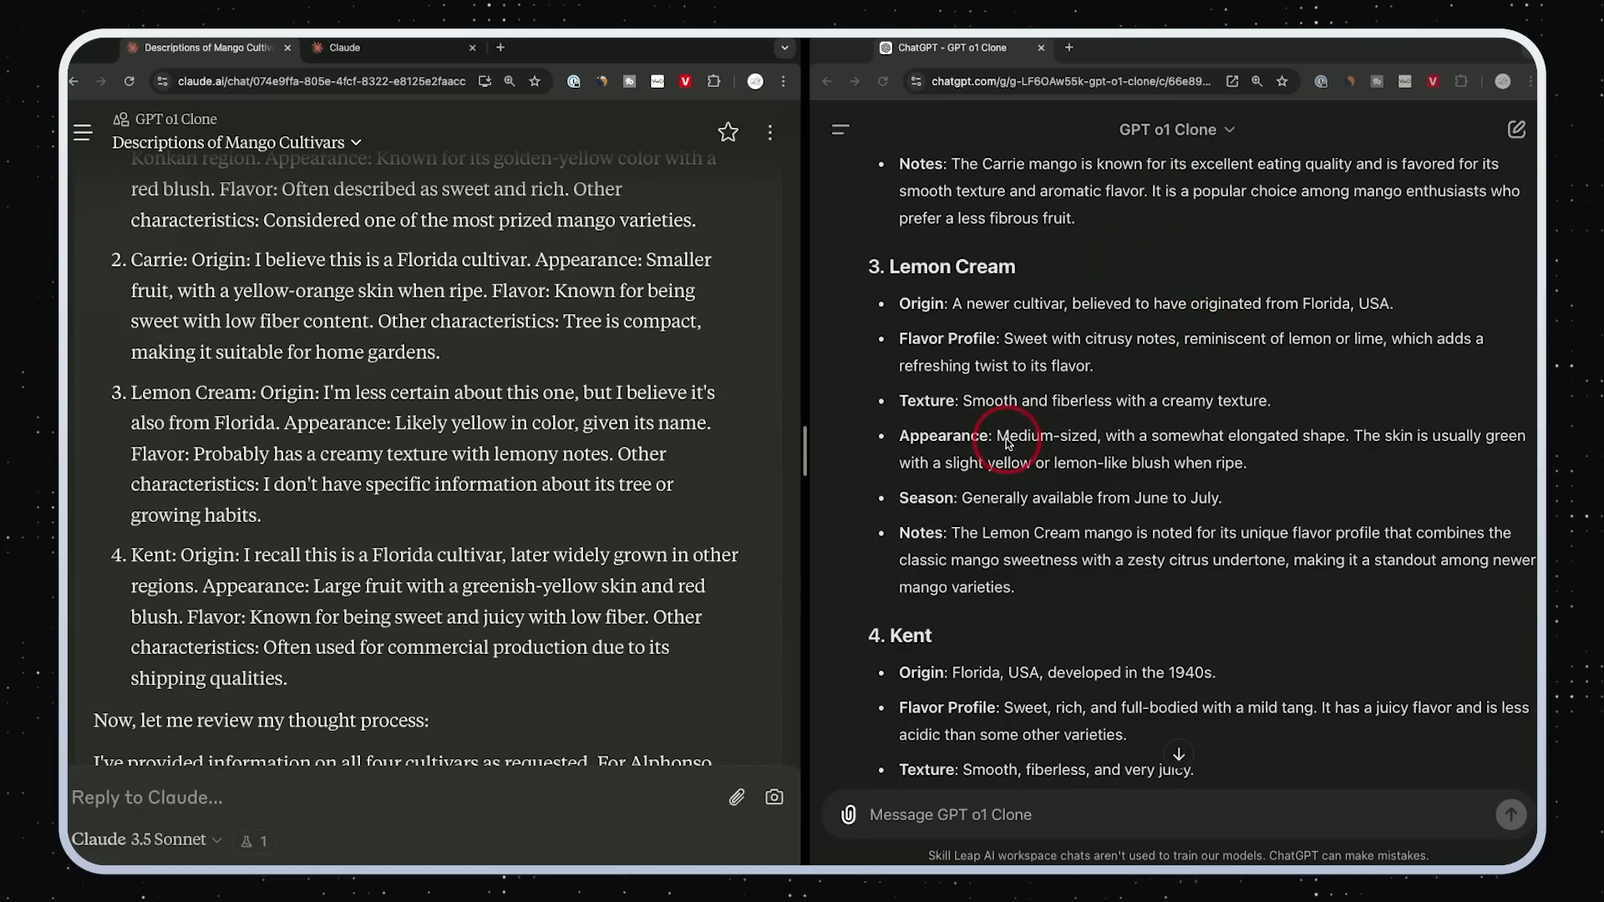
scroll(1002, 418, "up", 1)
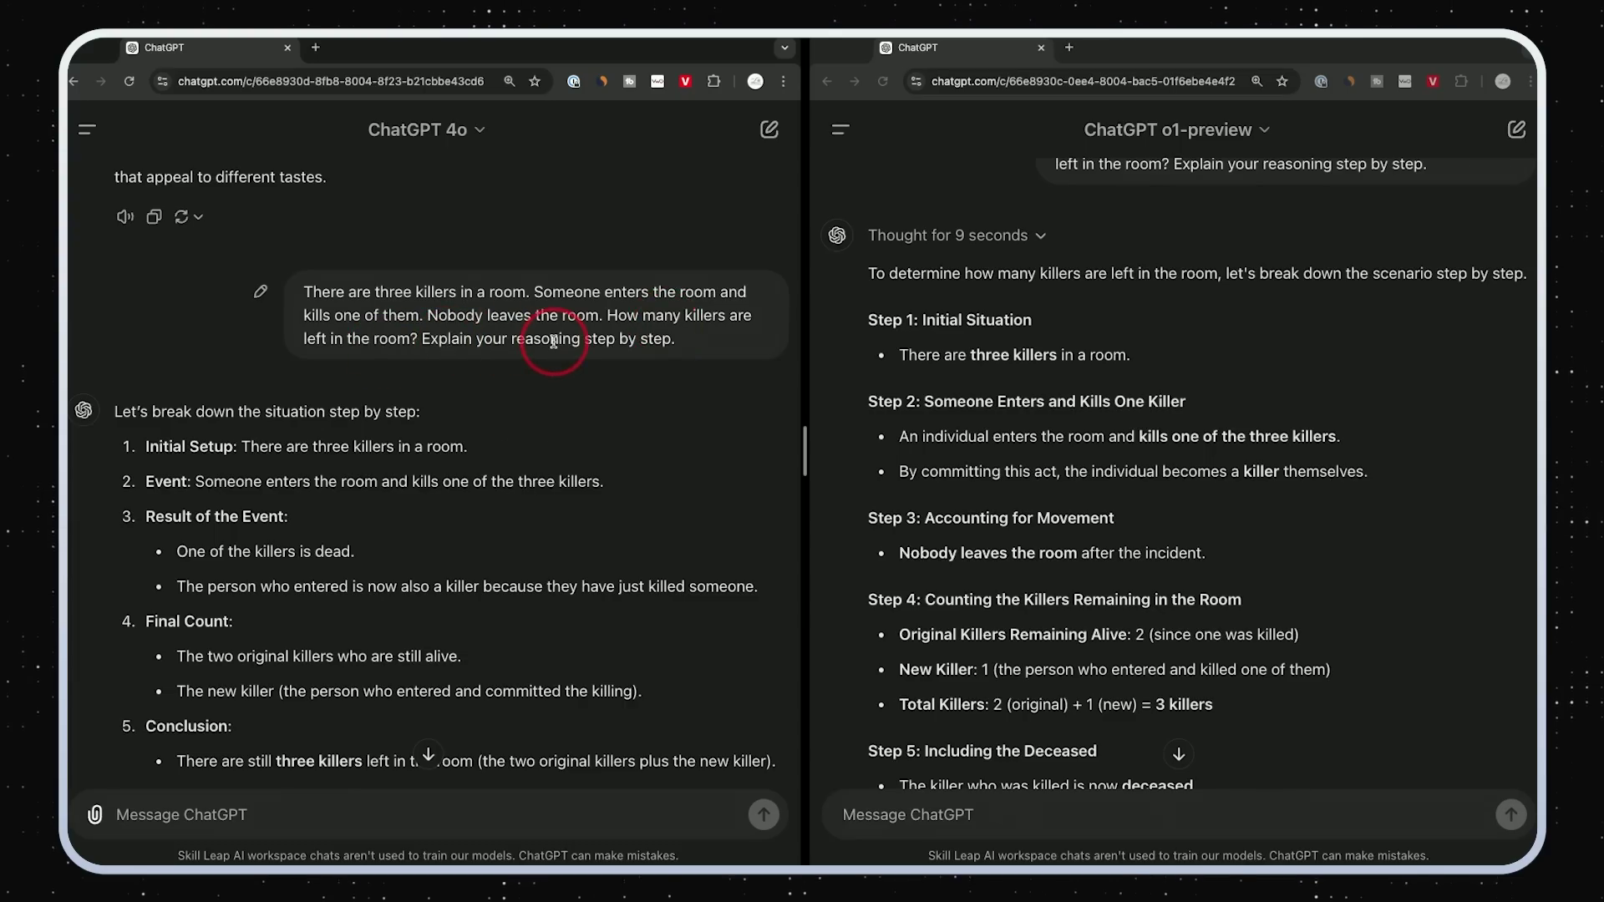
- Read GPT-4o's and o1-preview's step-by-step killers-puzzle answers, both concluding three killers remain
scroll(553, 341, "down", 2)
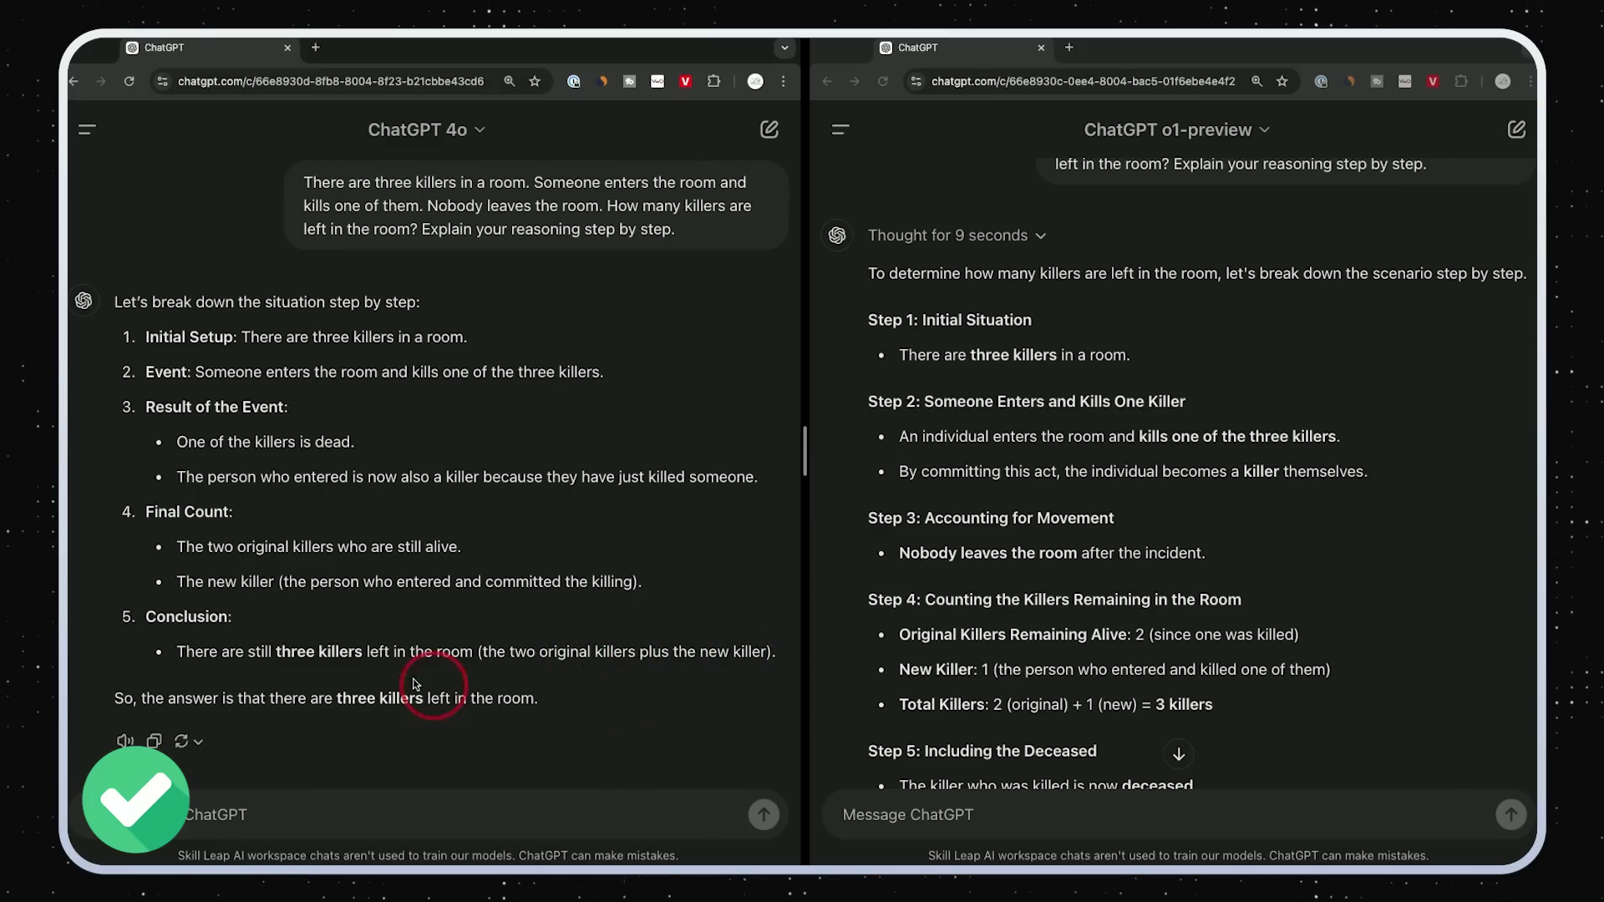
scroll(1087, 660, "down", 3)
scroll(1087, 660, "down", 2)
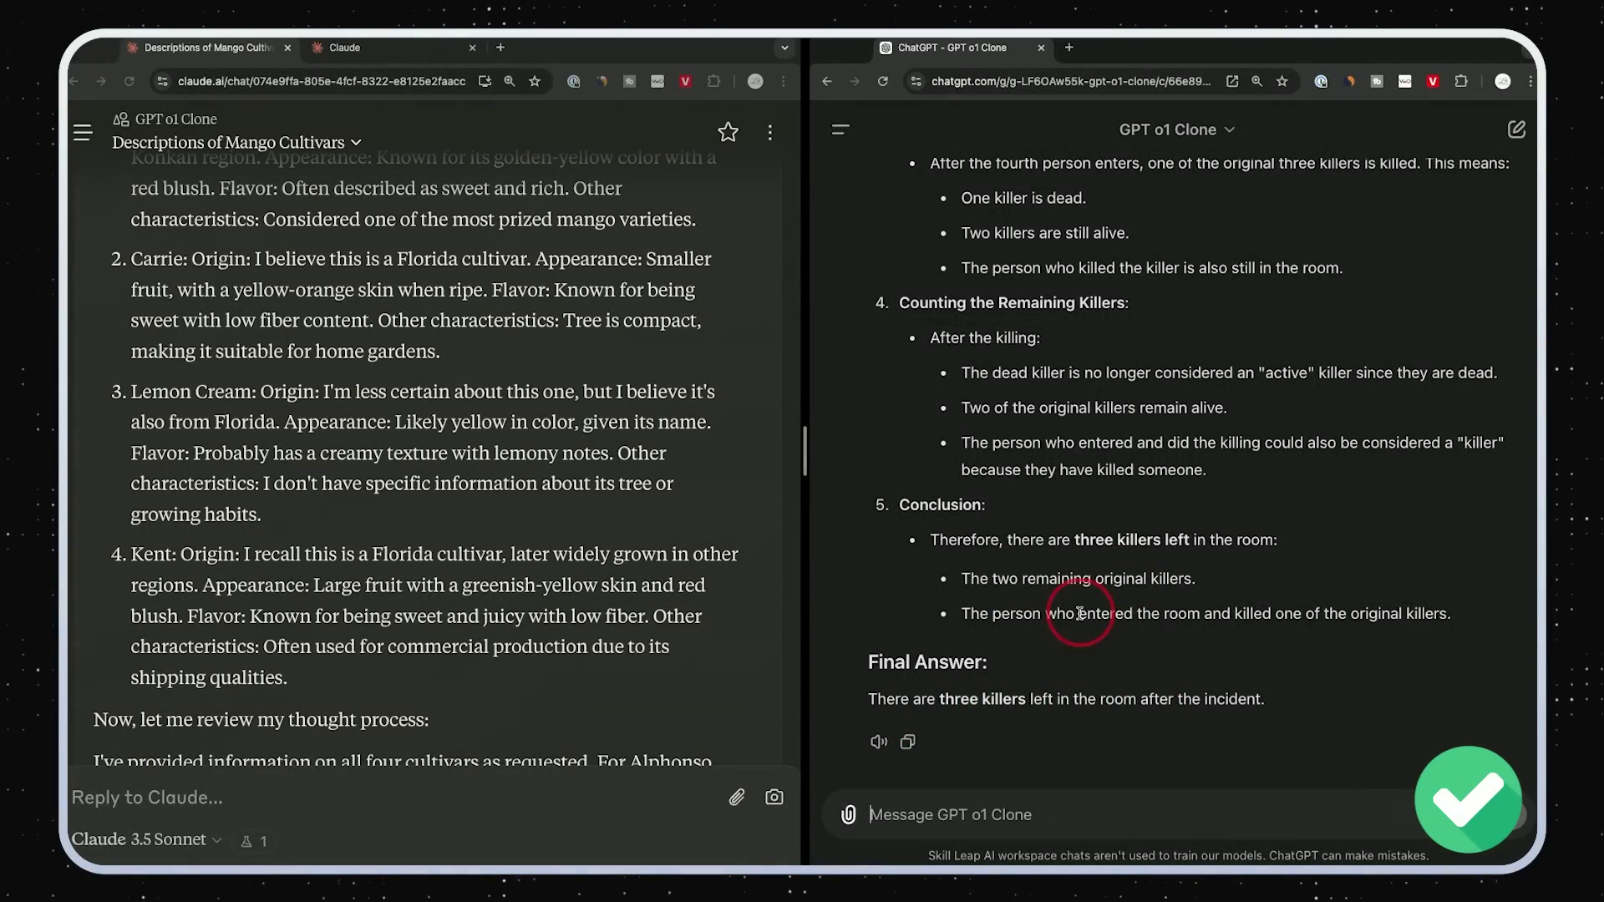
- Jump to the end of Claude's killers-puzzle reply, beside the o1 Clone's three-killer answer
left_click(439, 730)
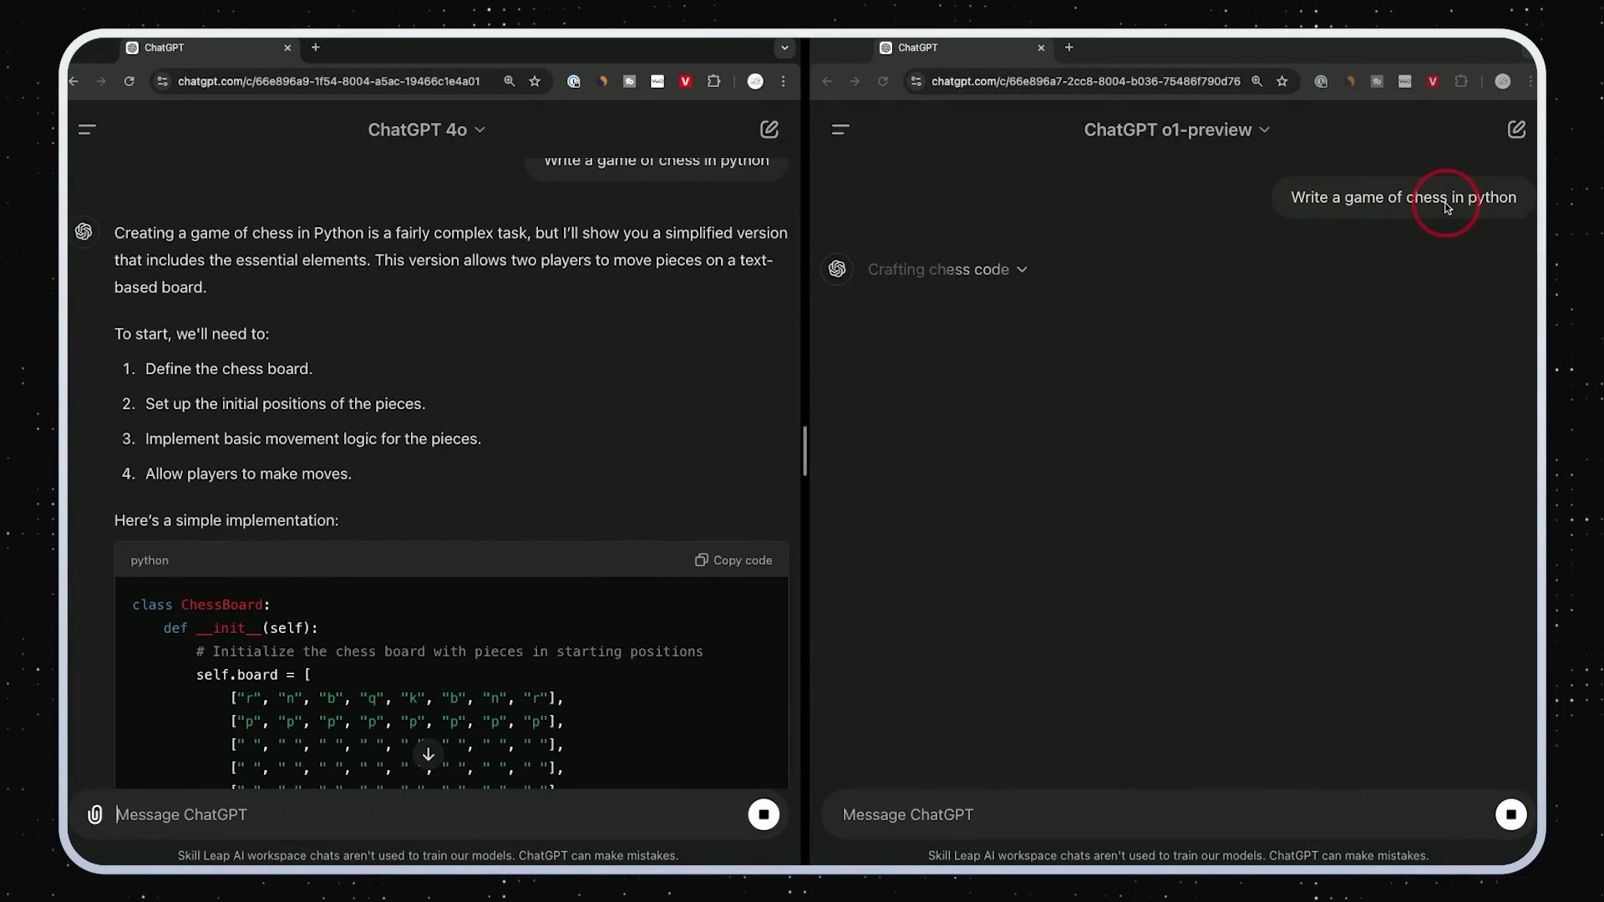
- Scroll GPT-4o's 'Write a game of chess in python' reply to read its ChessBoard code
scroll(605, 486, "down", 3)
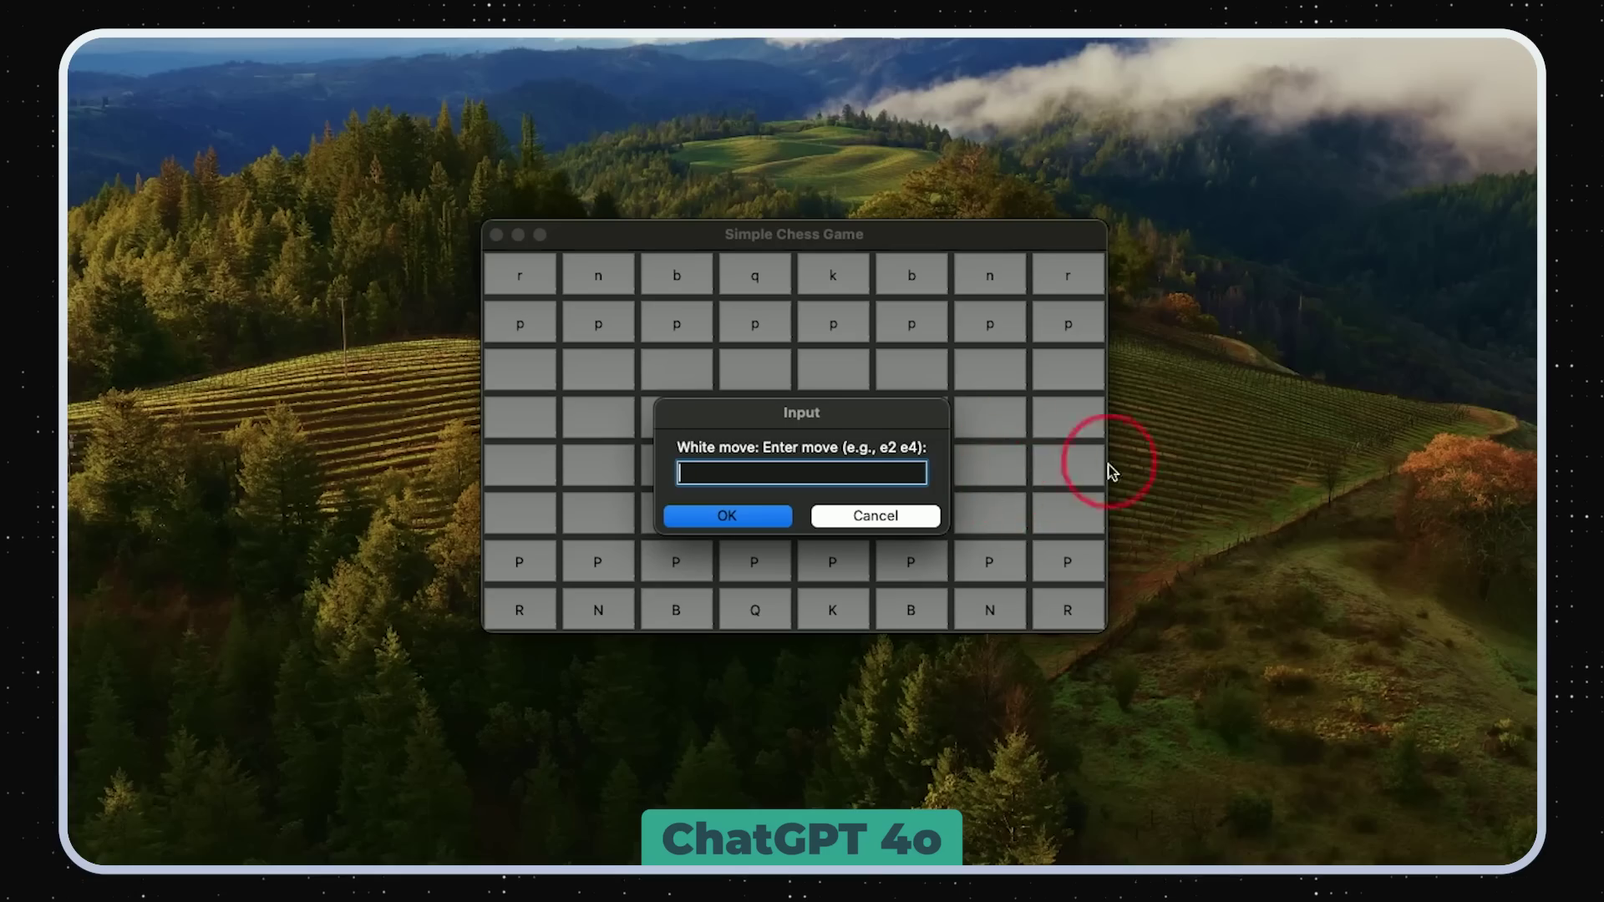
- Cancel the Tkinter game's move-entry prompt twice, leaving the chess board at its starting position
left_click(881, 515)
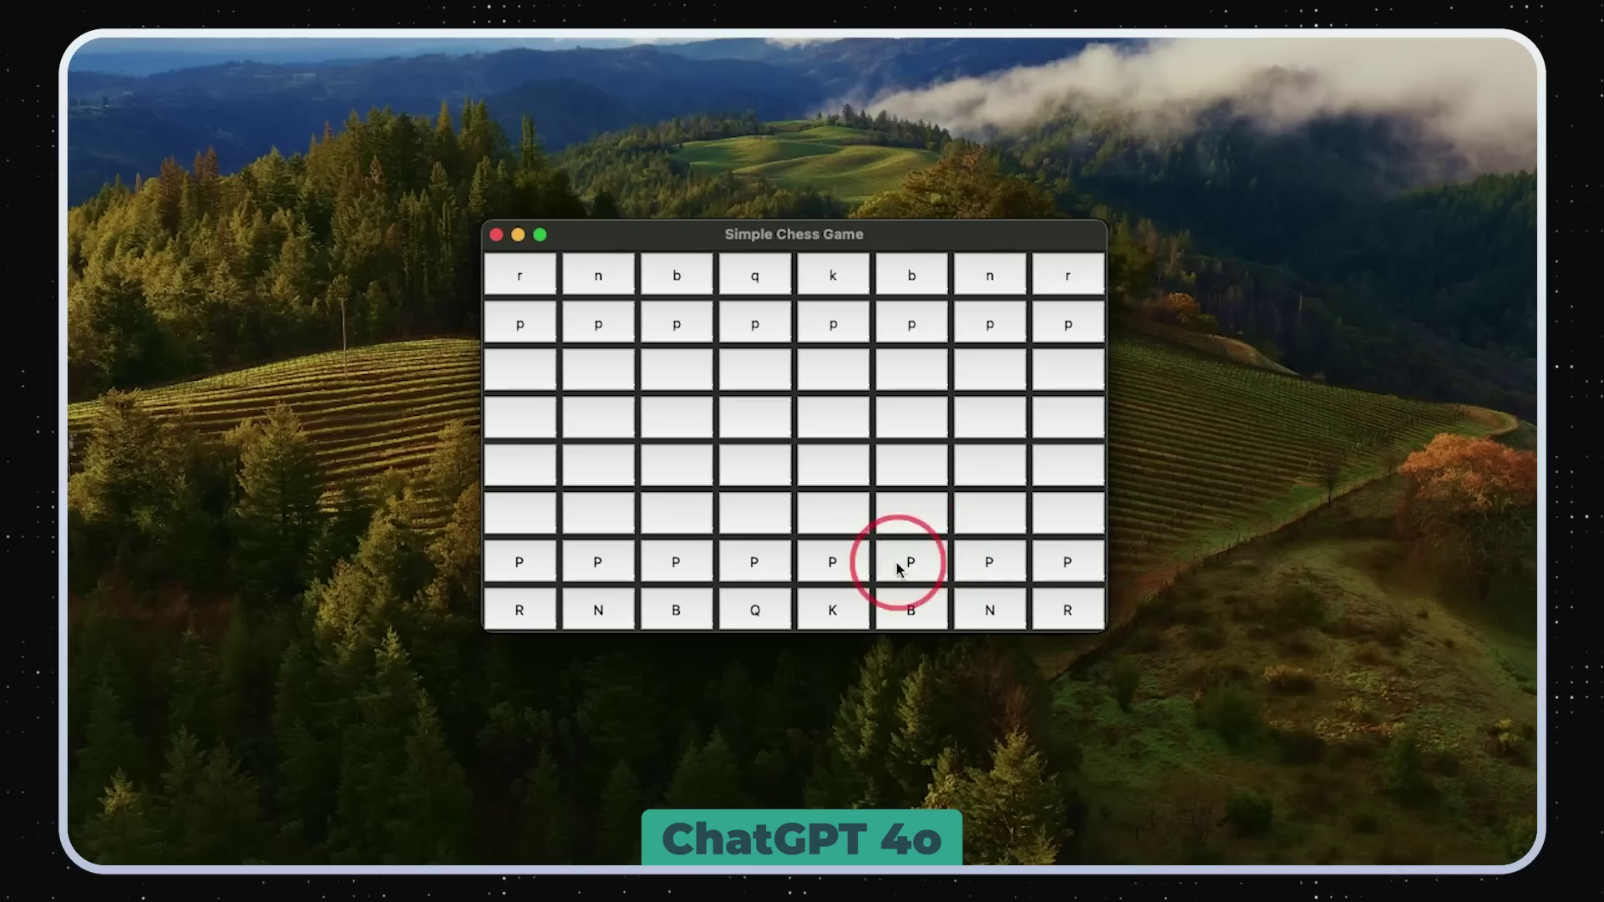
left_click(754, 559)
left_click(856, 521)
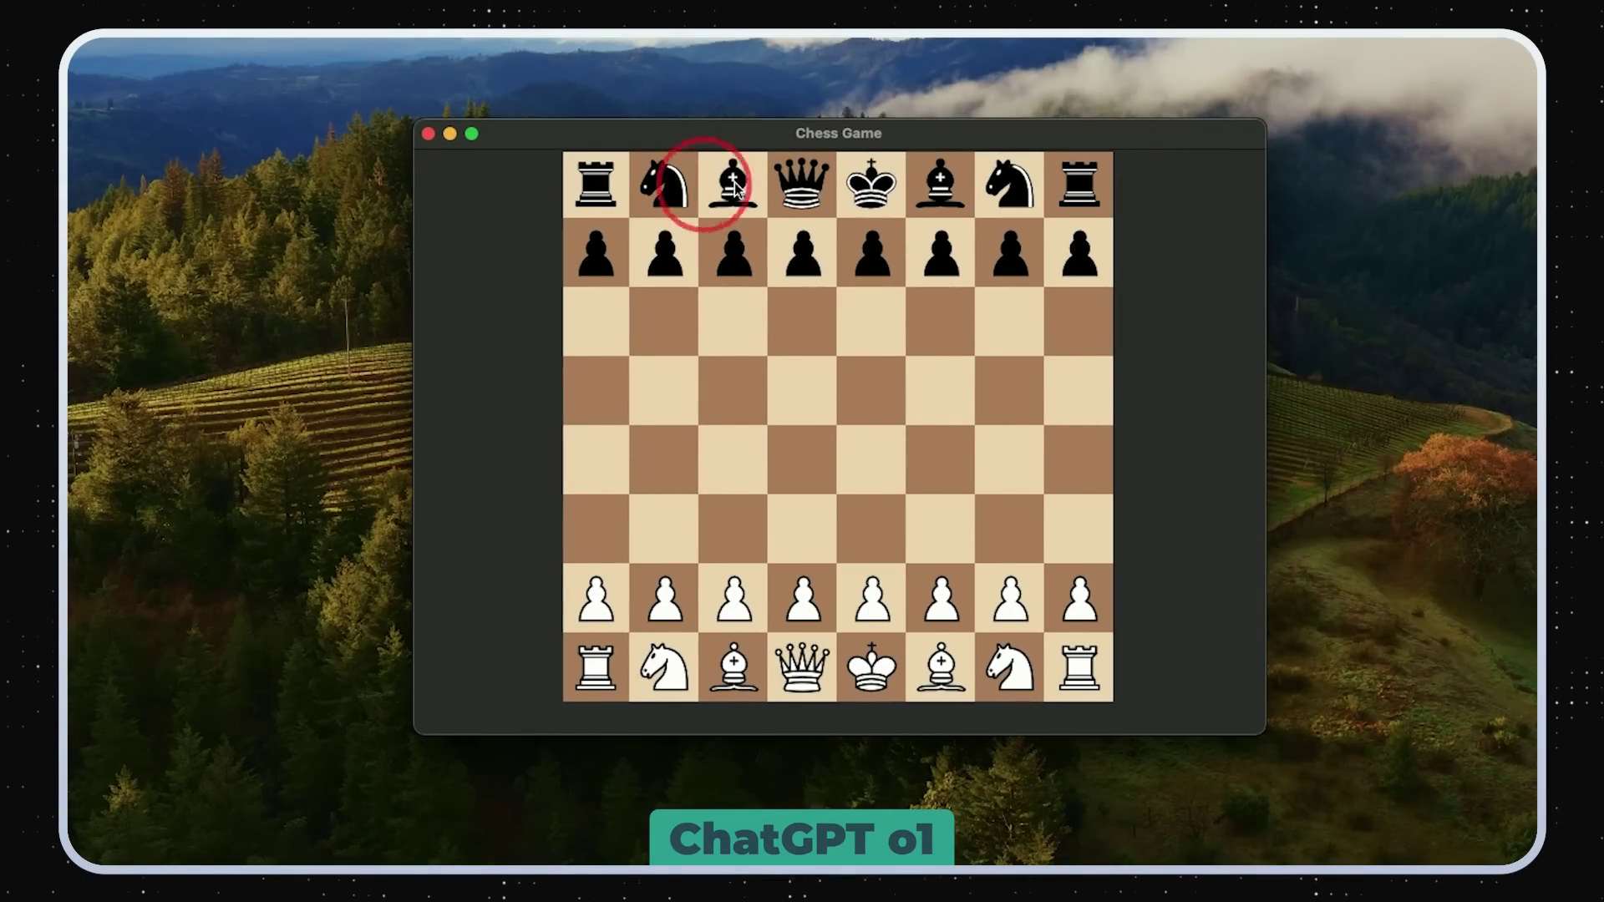
- Preview the chess piece images in Finder, starting from bB.png, then return to o1's Chess Game
left_click_drag(848, 132, 1051, 149)
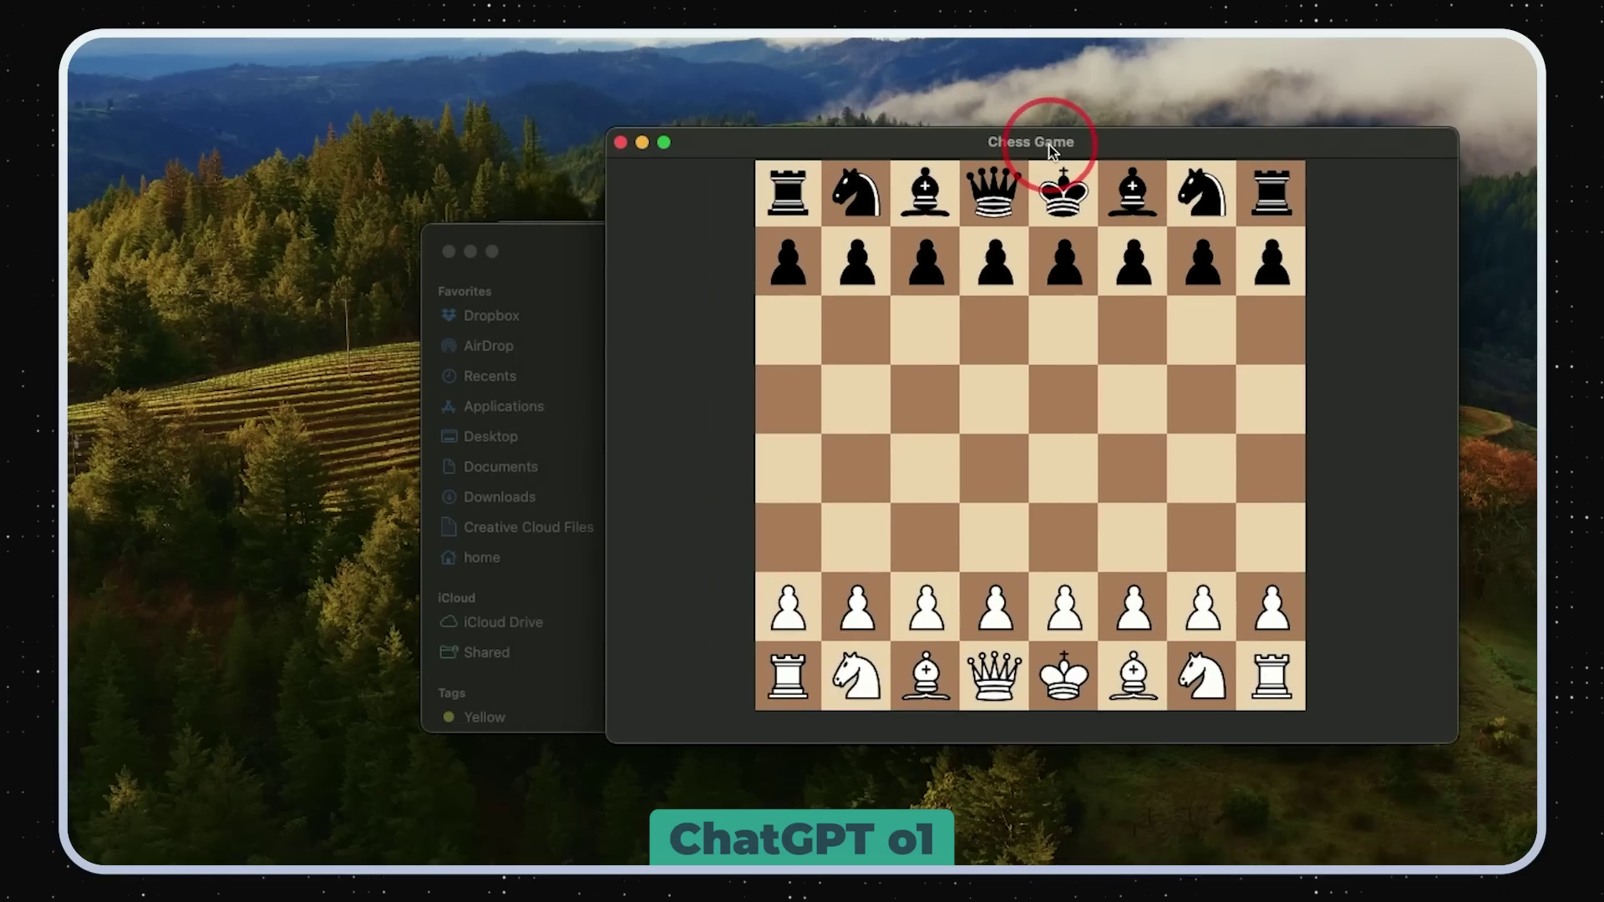
left_click(542, 255)
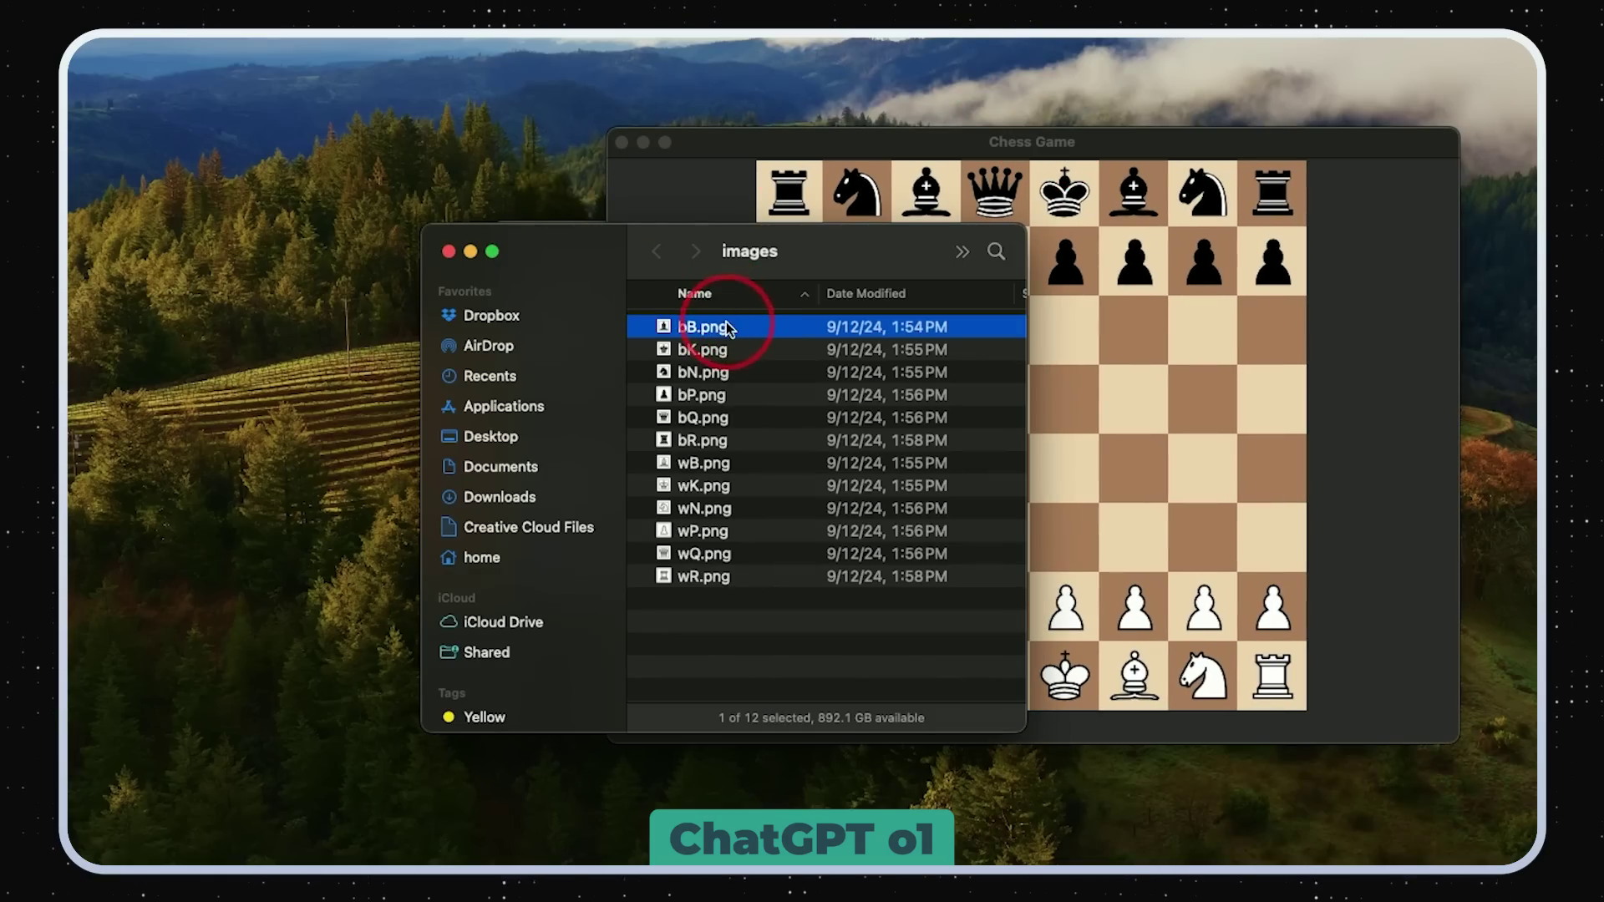
key("space")
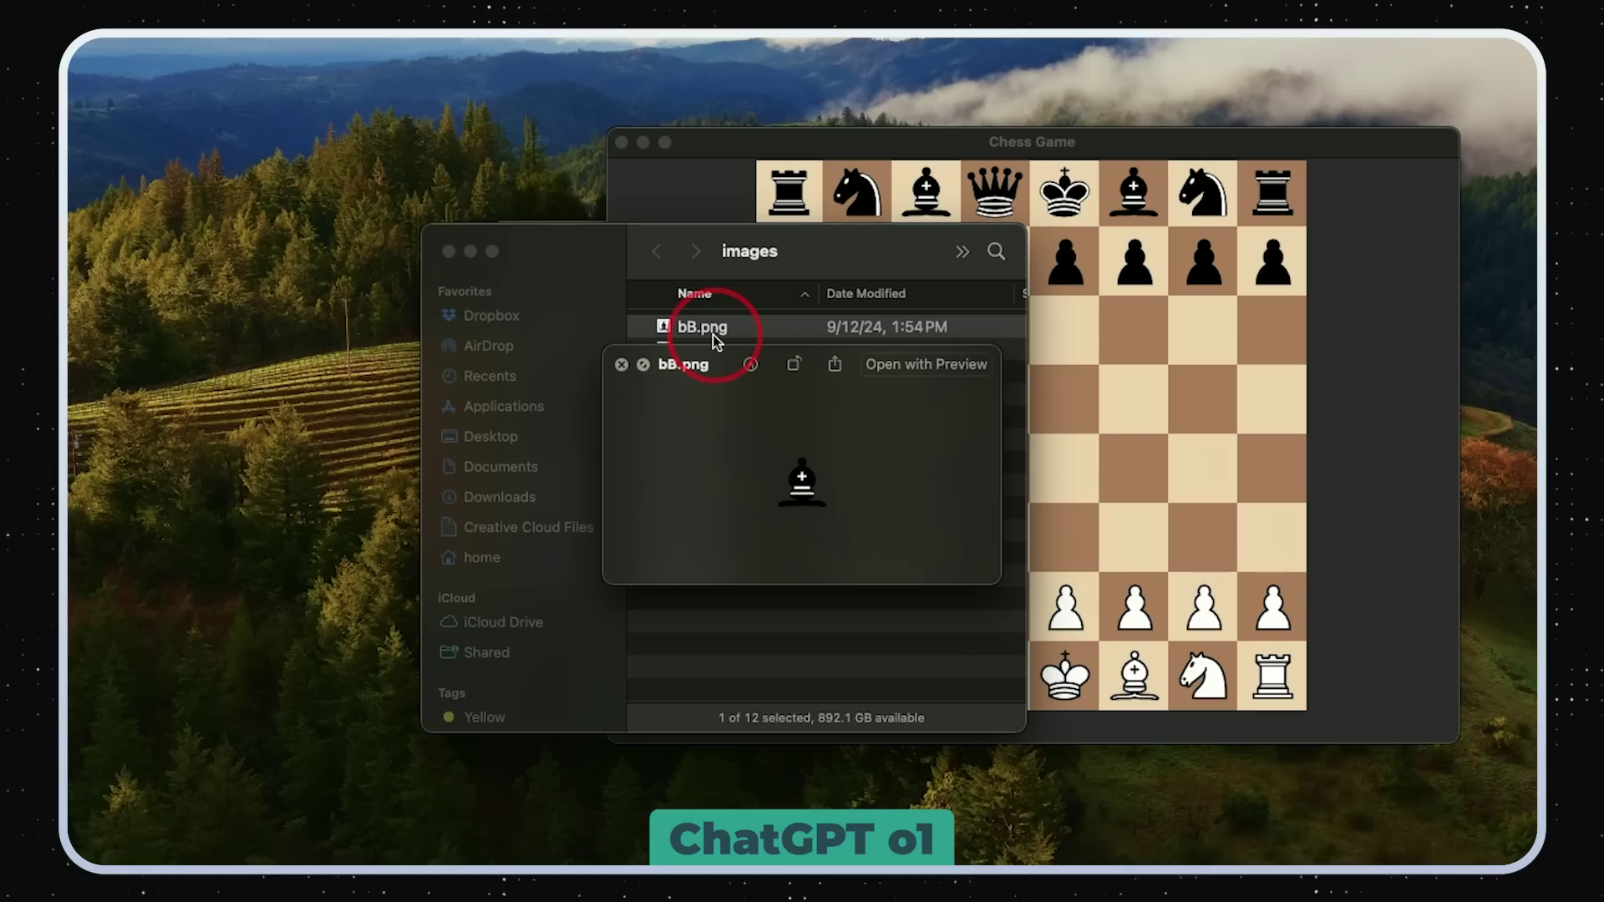
key("Down")
key("Down")
key("Down")
key("Down")
key("Down")
key("space")
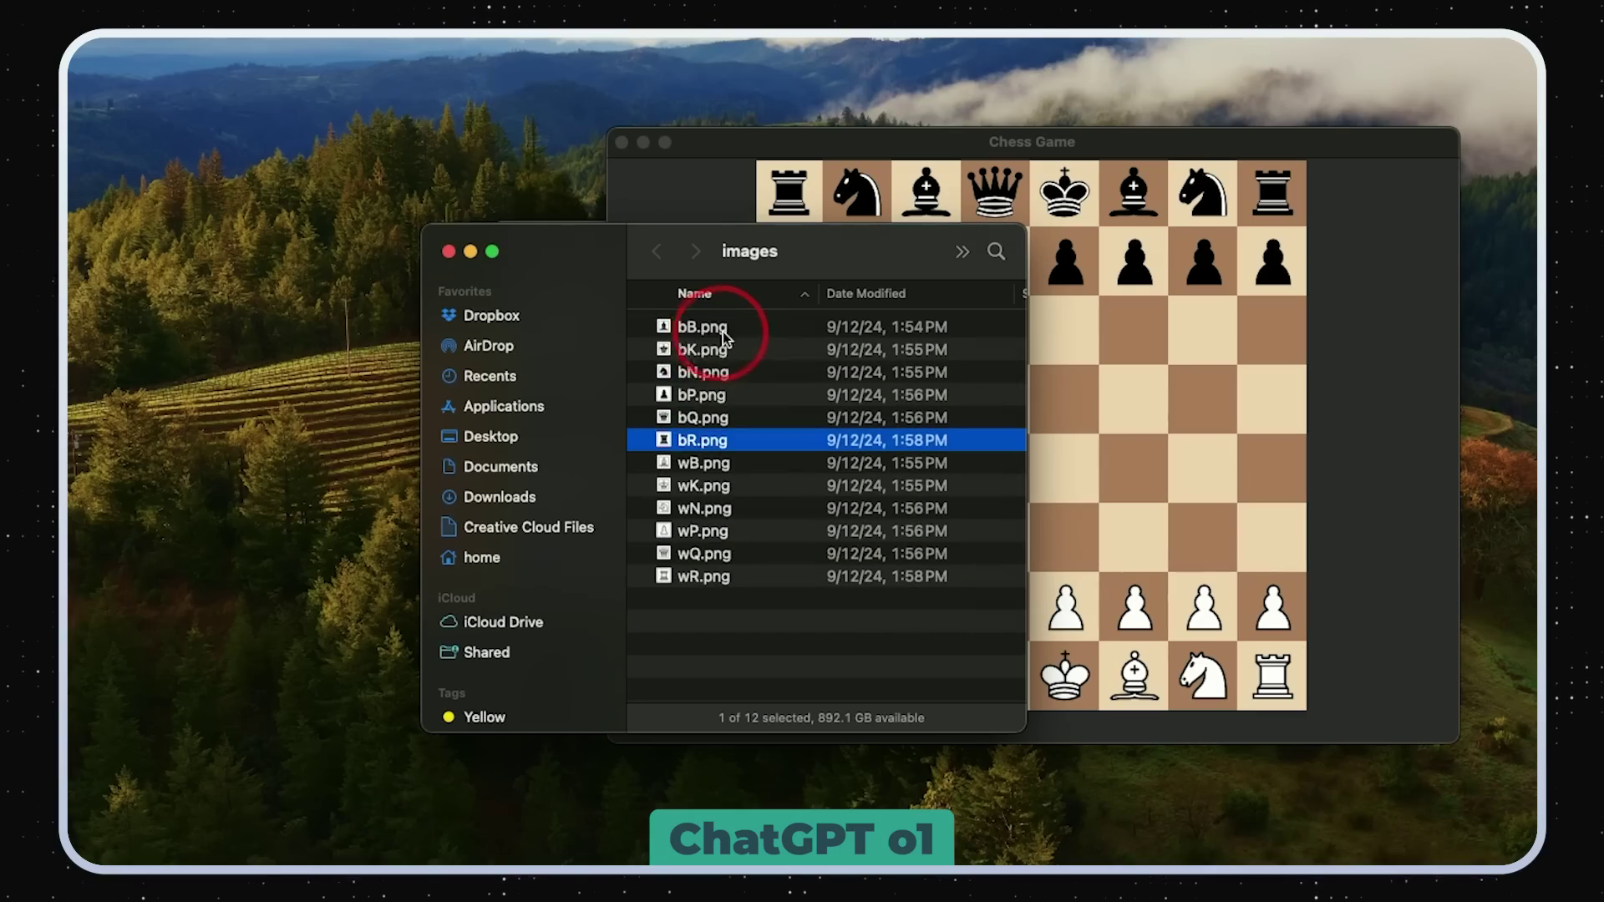
left_click(1141, 434)
left_click_drag(870, 152, 684, 193)
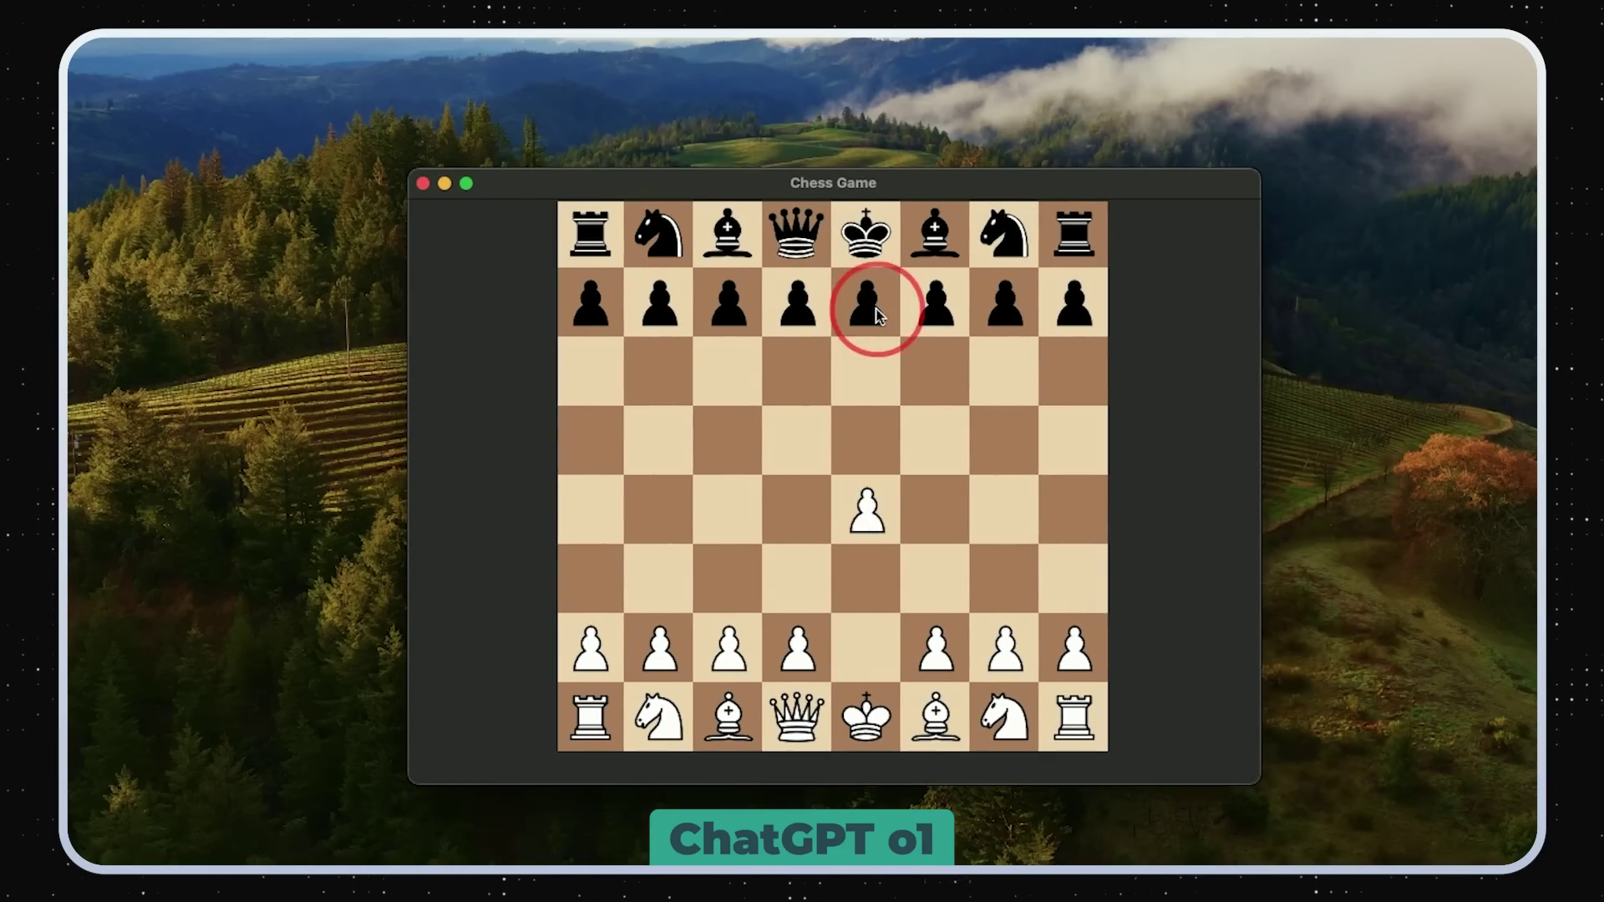
- Play e5, d4, exd4, Qxd4, Qf6, Qxf6, Nxf6 and Nxe4, leaving Black's bishop checking from b4
left_click_drag(875, 309, 880, 438)
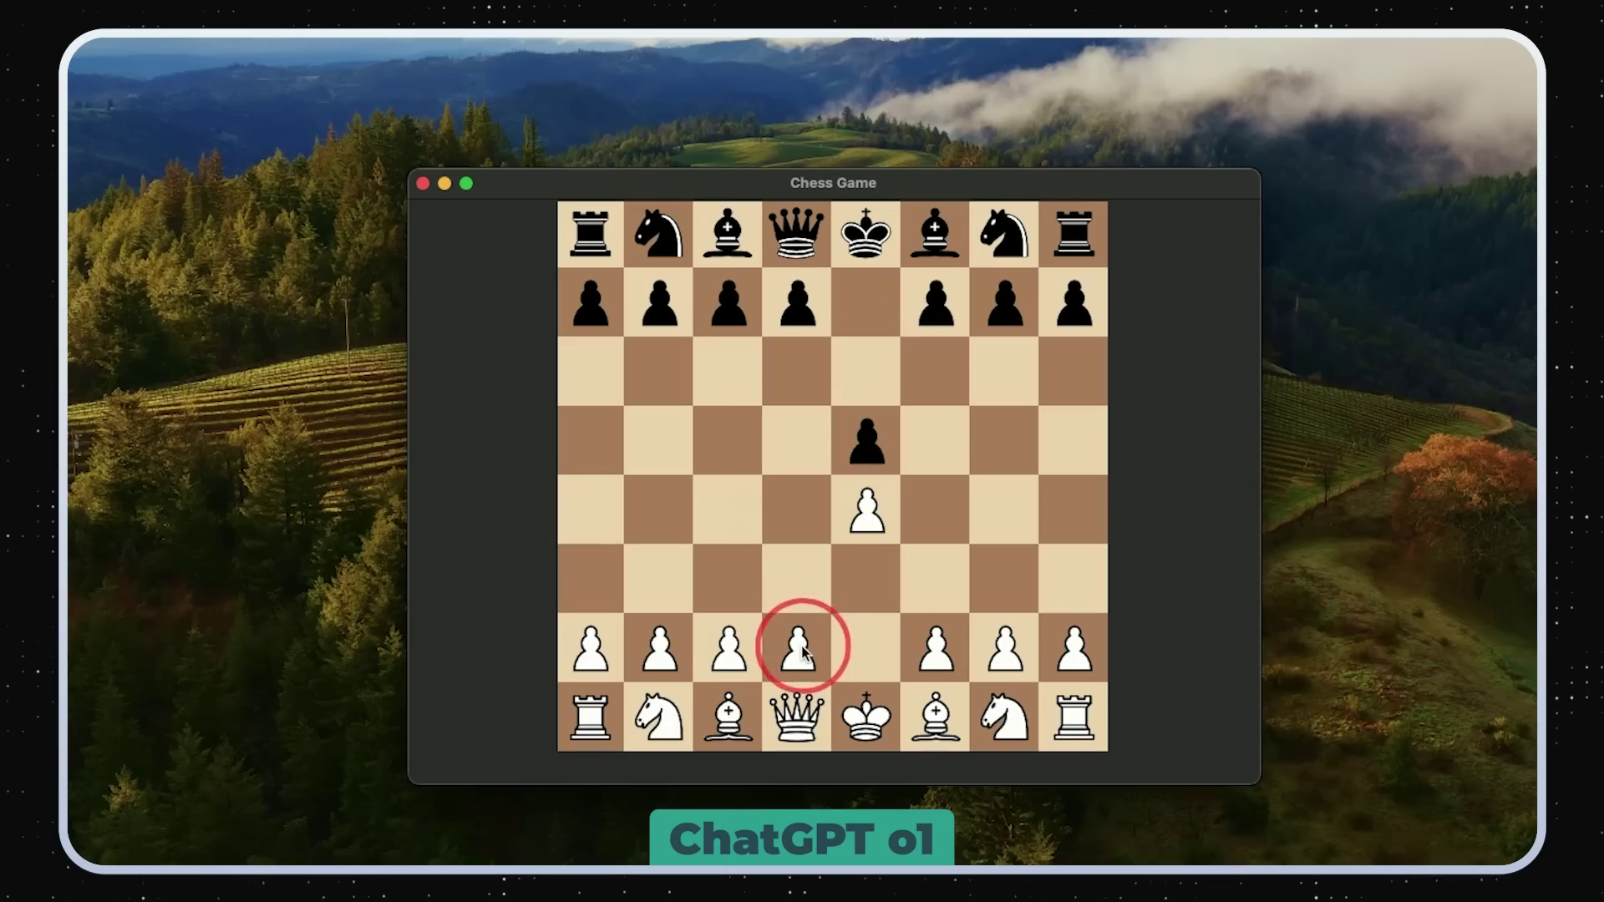
left_click_drag(802, 653, 795, 504)
left_click_drag(865, 443, 810, 506)
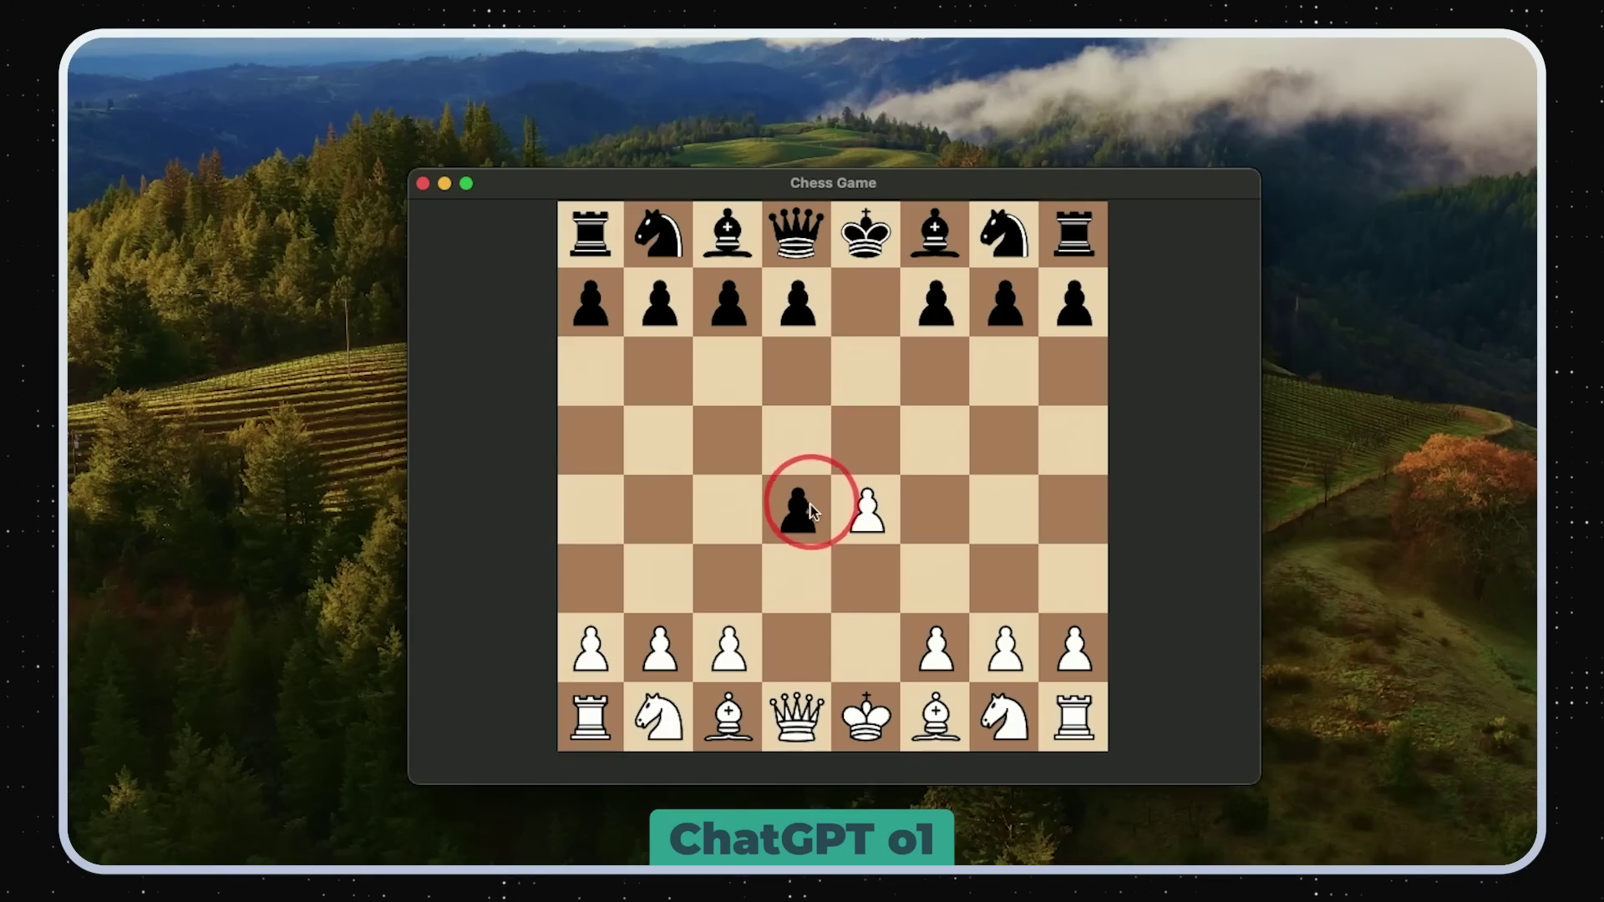
left_click_drag(785, 722, 800, 485)
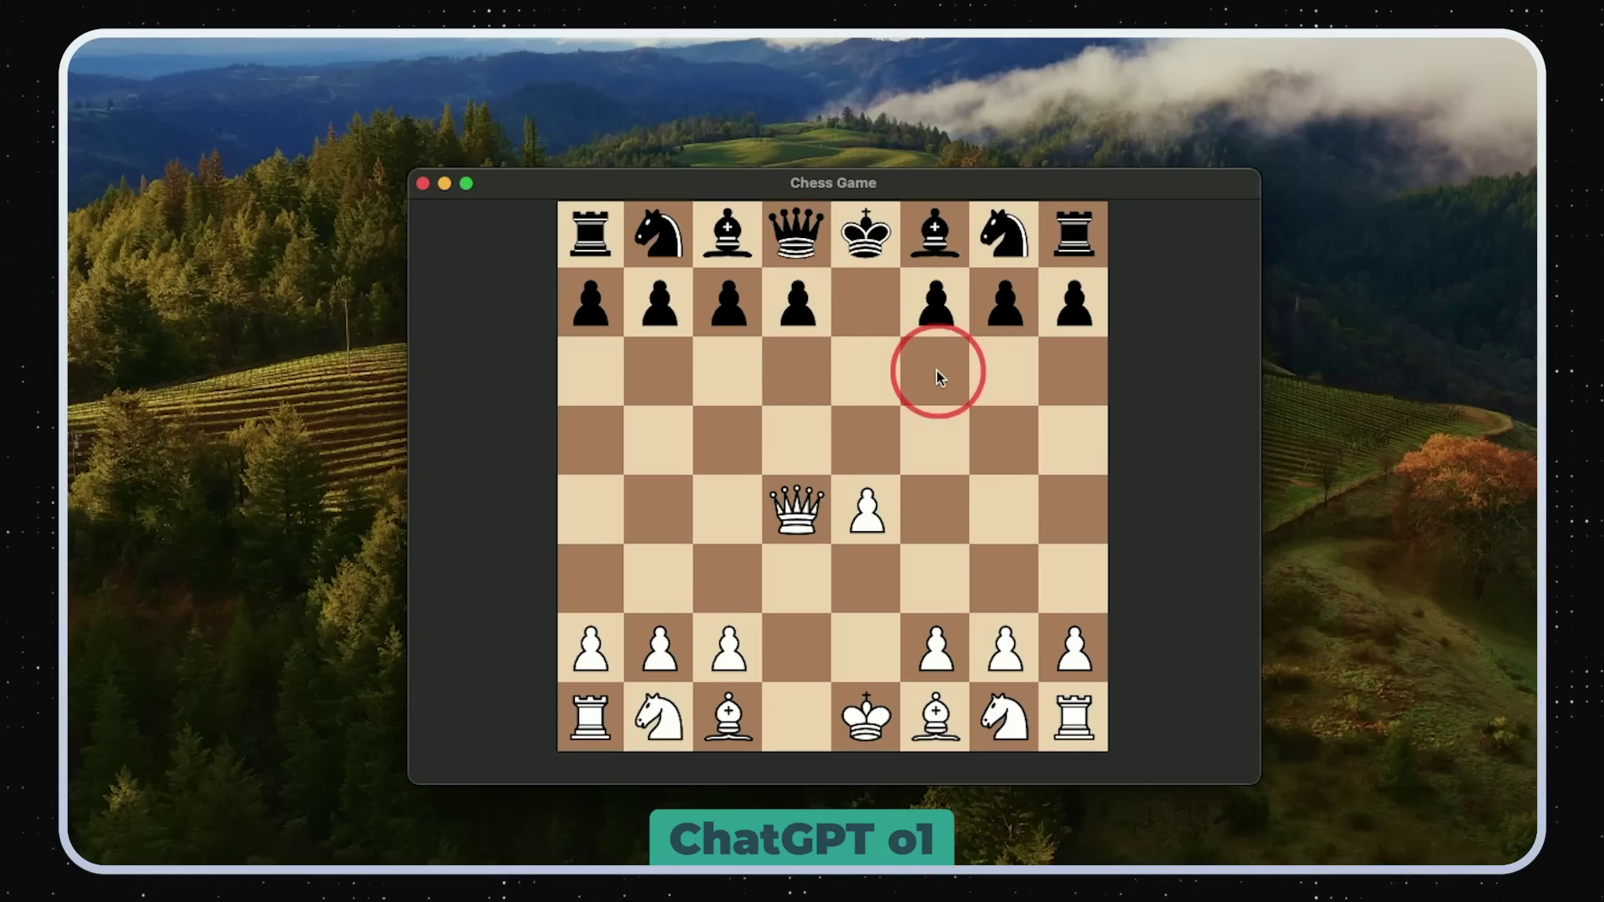
left_click_drag(939, 376, 936, 364)
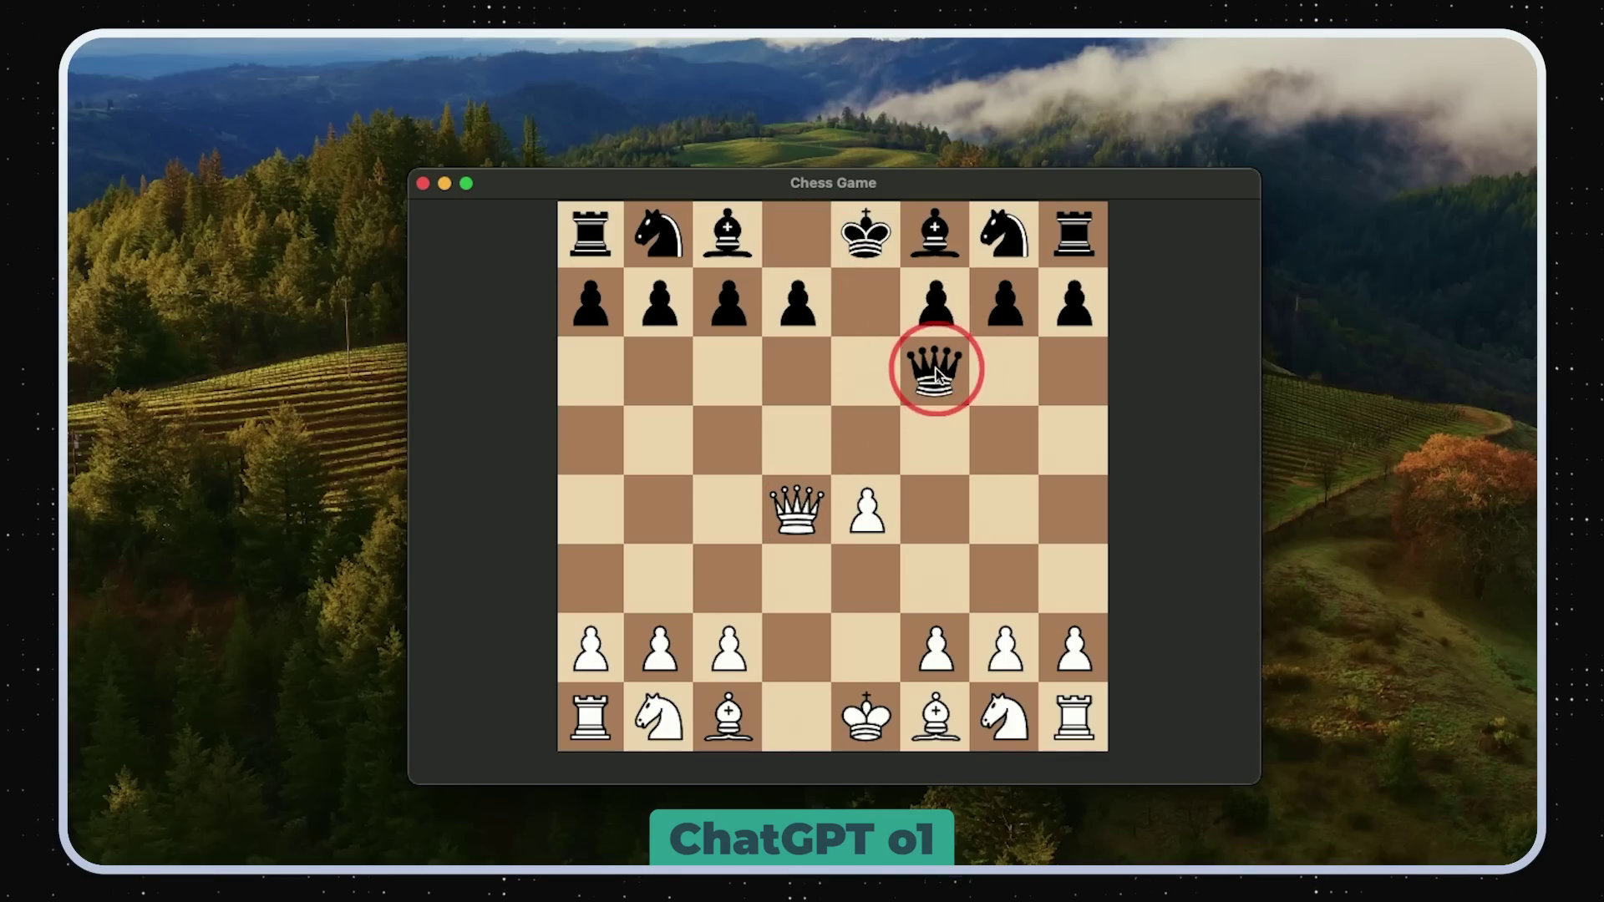
left_click(936, 368)
left_click_drag(1003, 234, 932, 376)
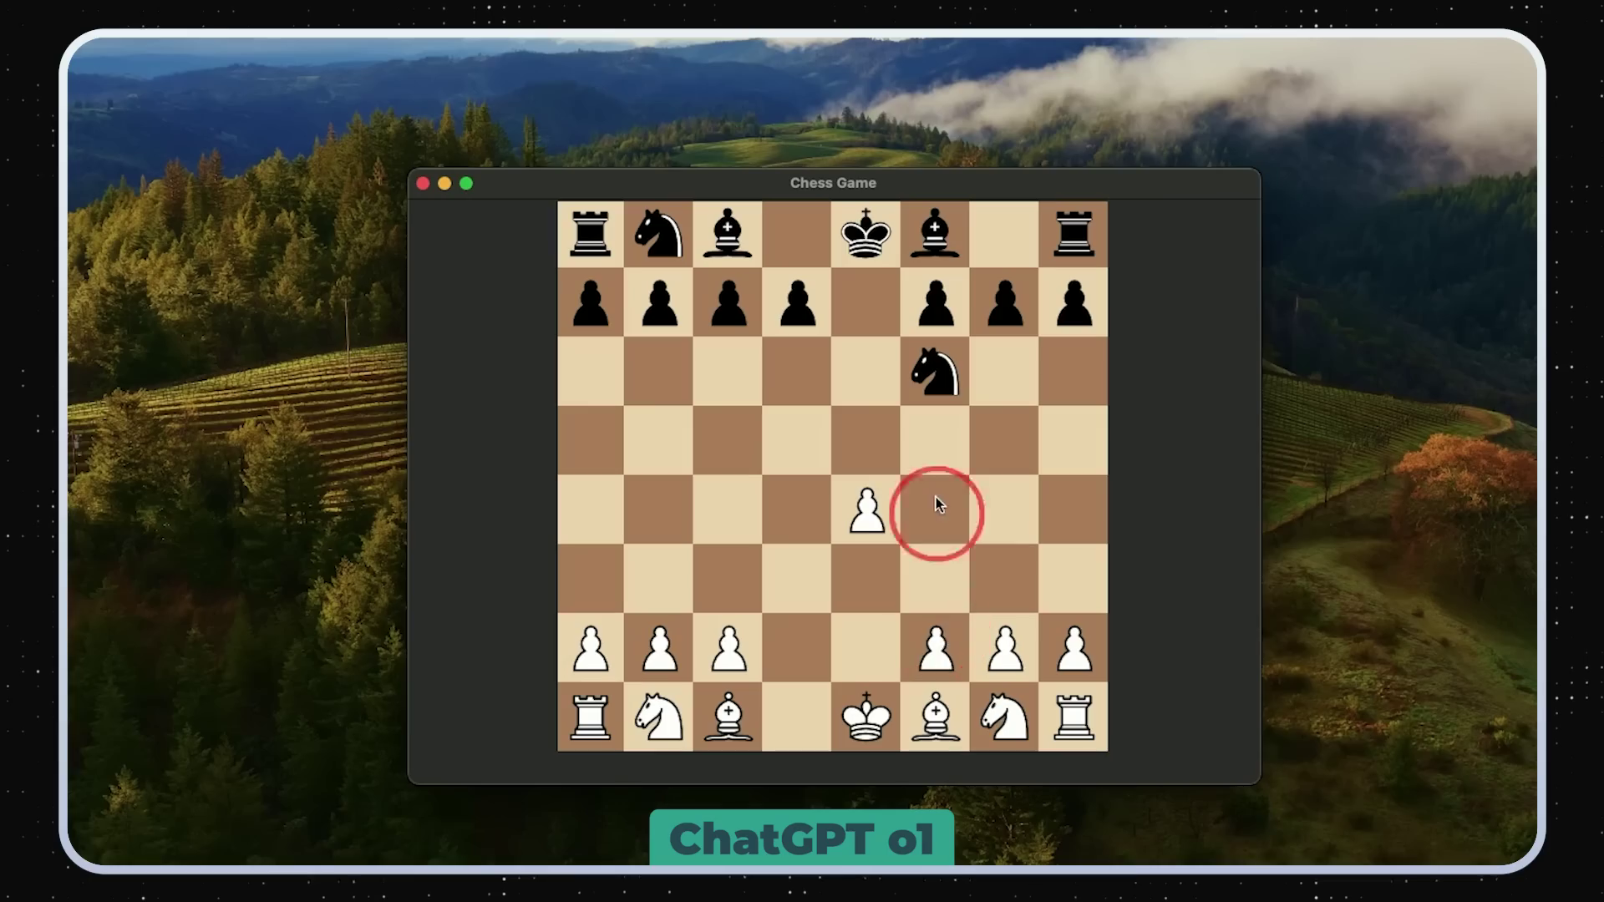
left_click(934, 373)
left_click(866, 508)
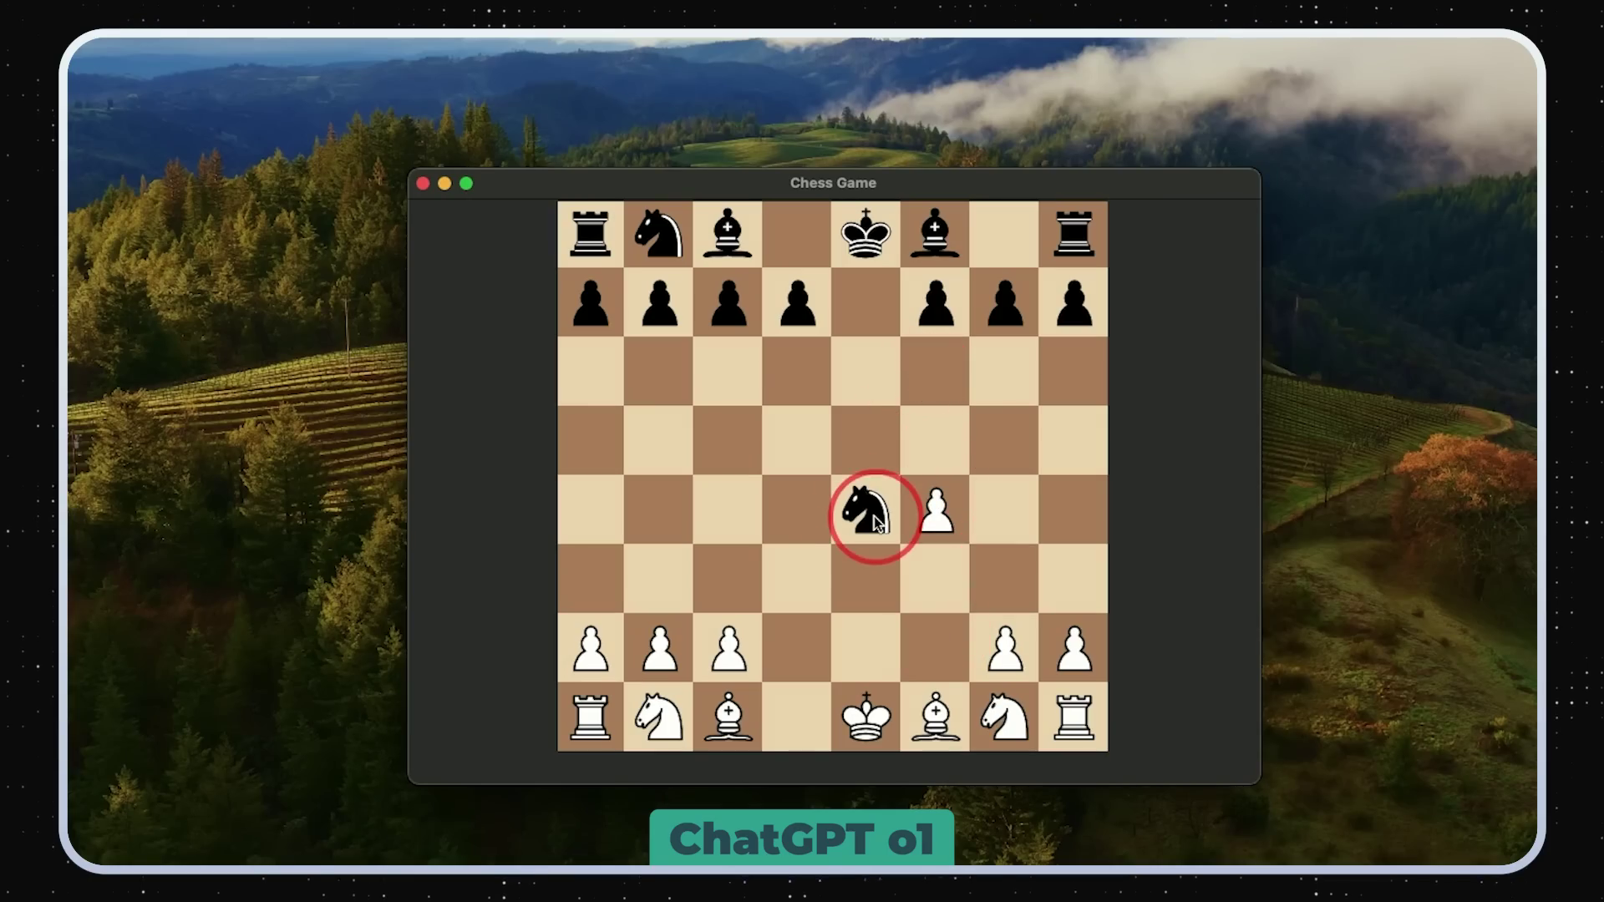
left_click(700, 731)
left_click(864, 632)
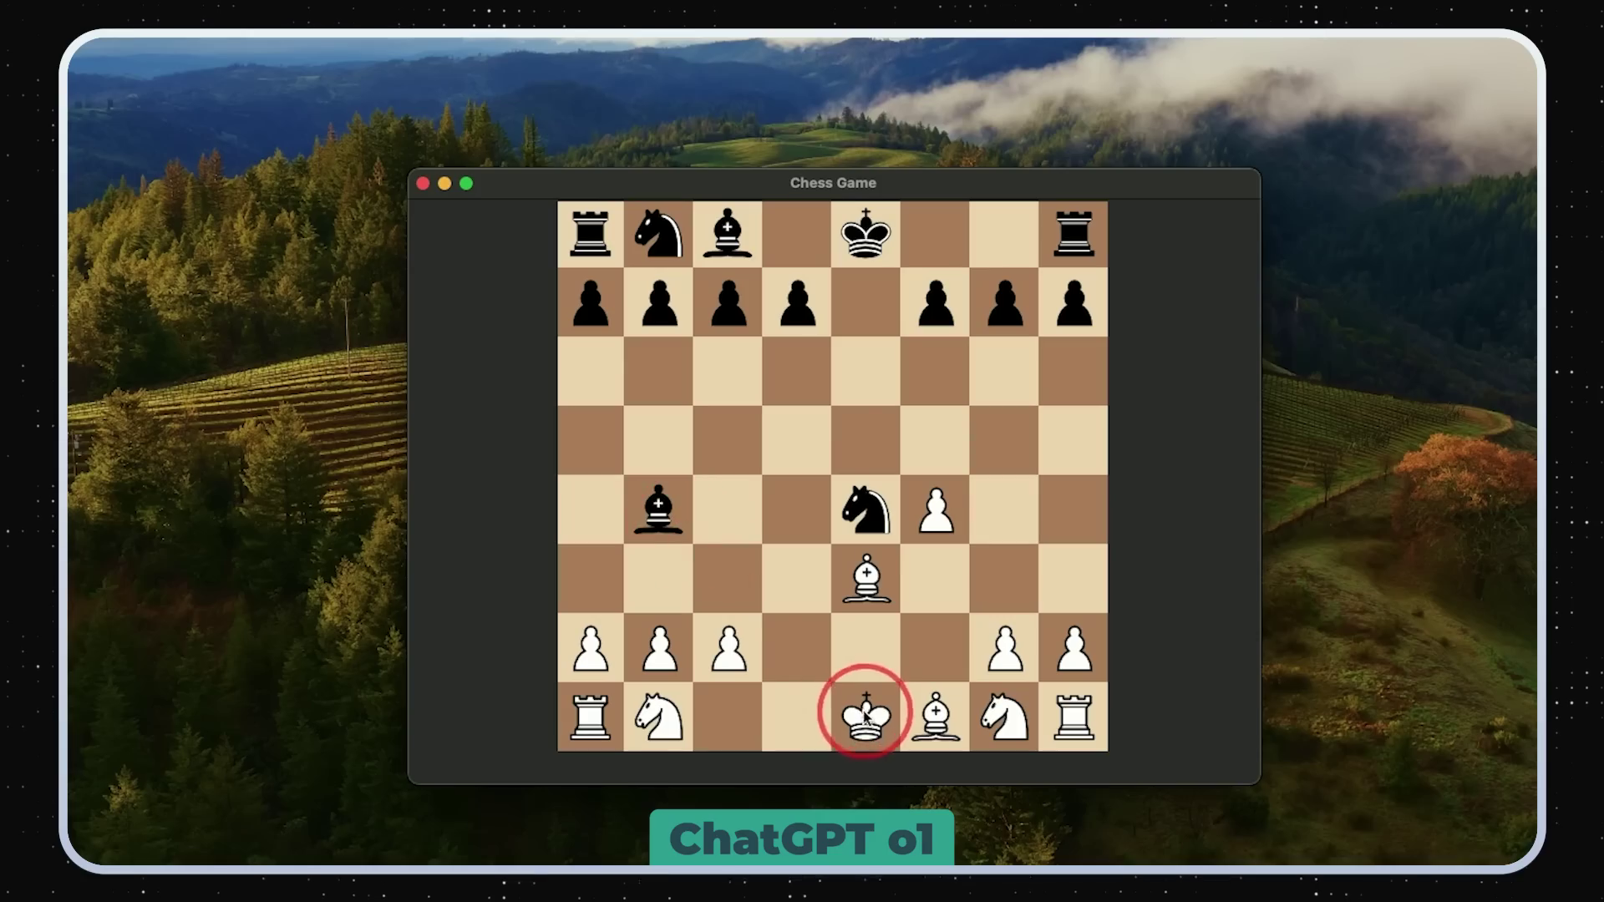
- Push White's a-pawn to a3, let Black's bishop take the king on e1, then play Nf3
left_click(590, 643)
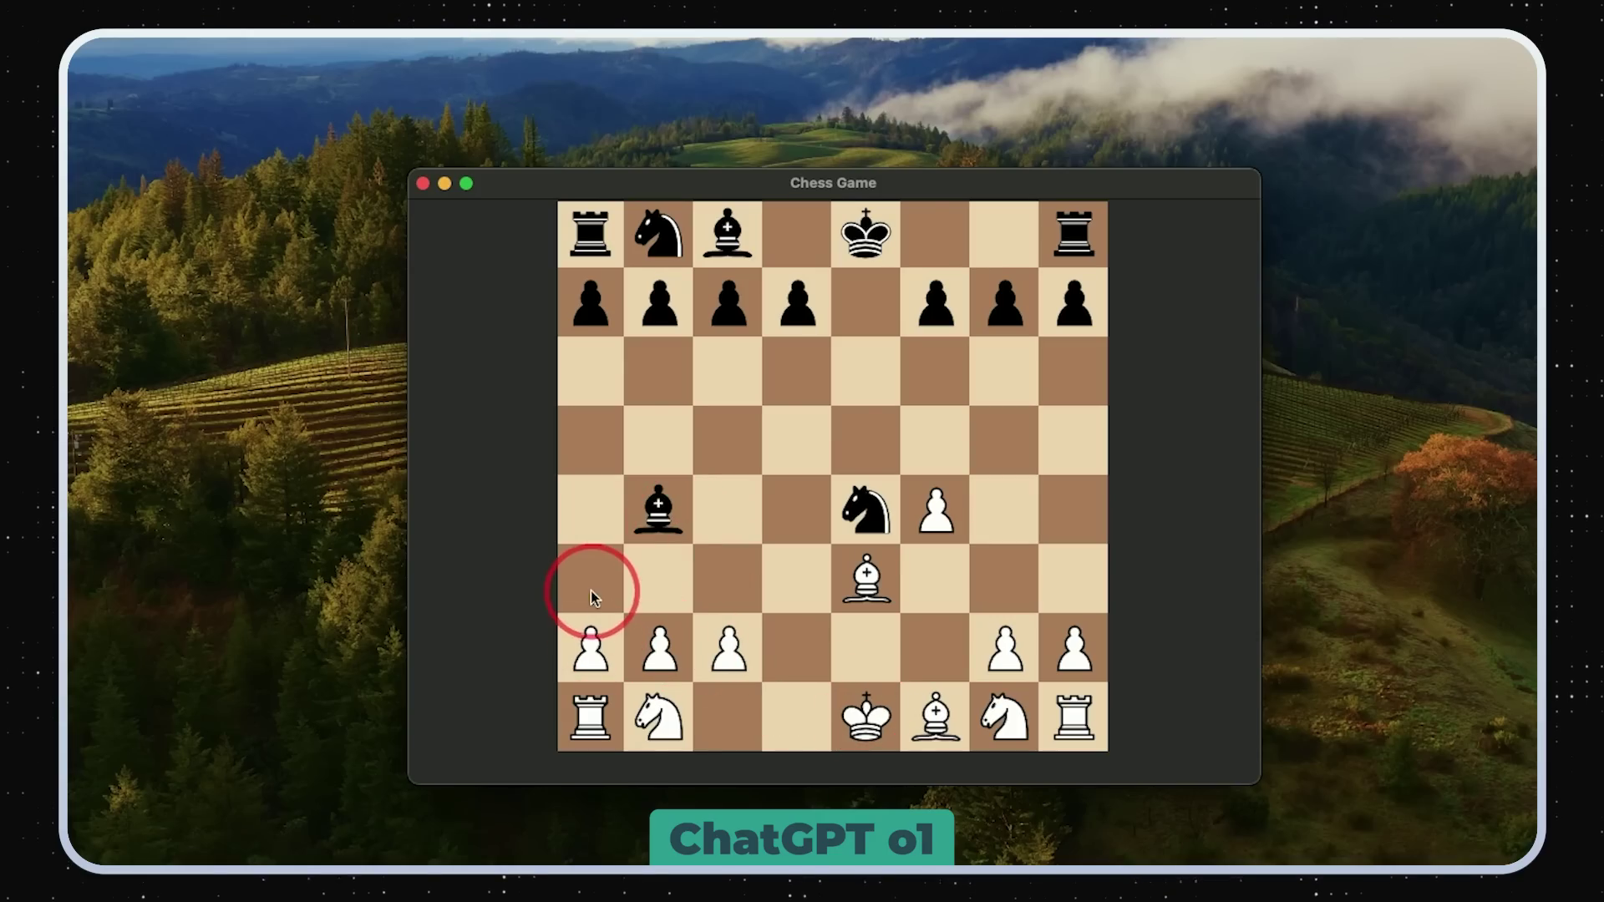
left_click(591, 582)
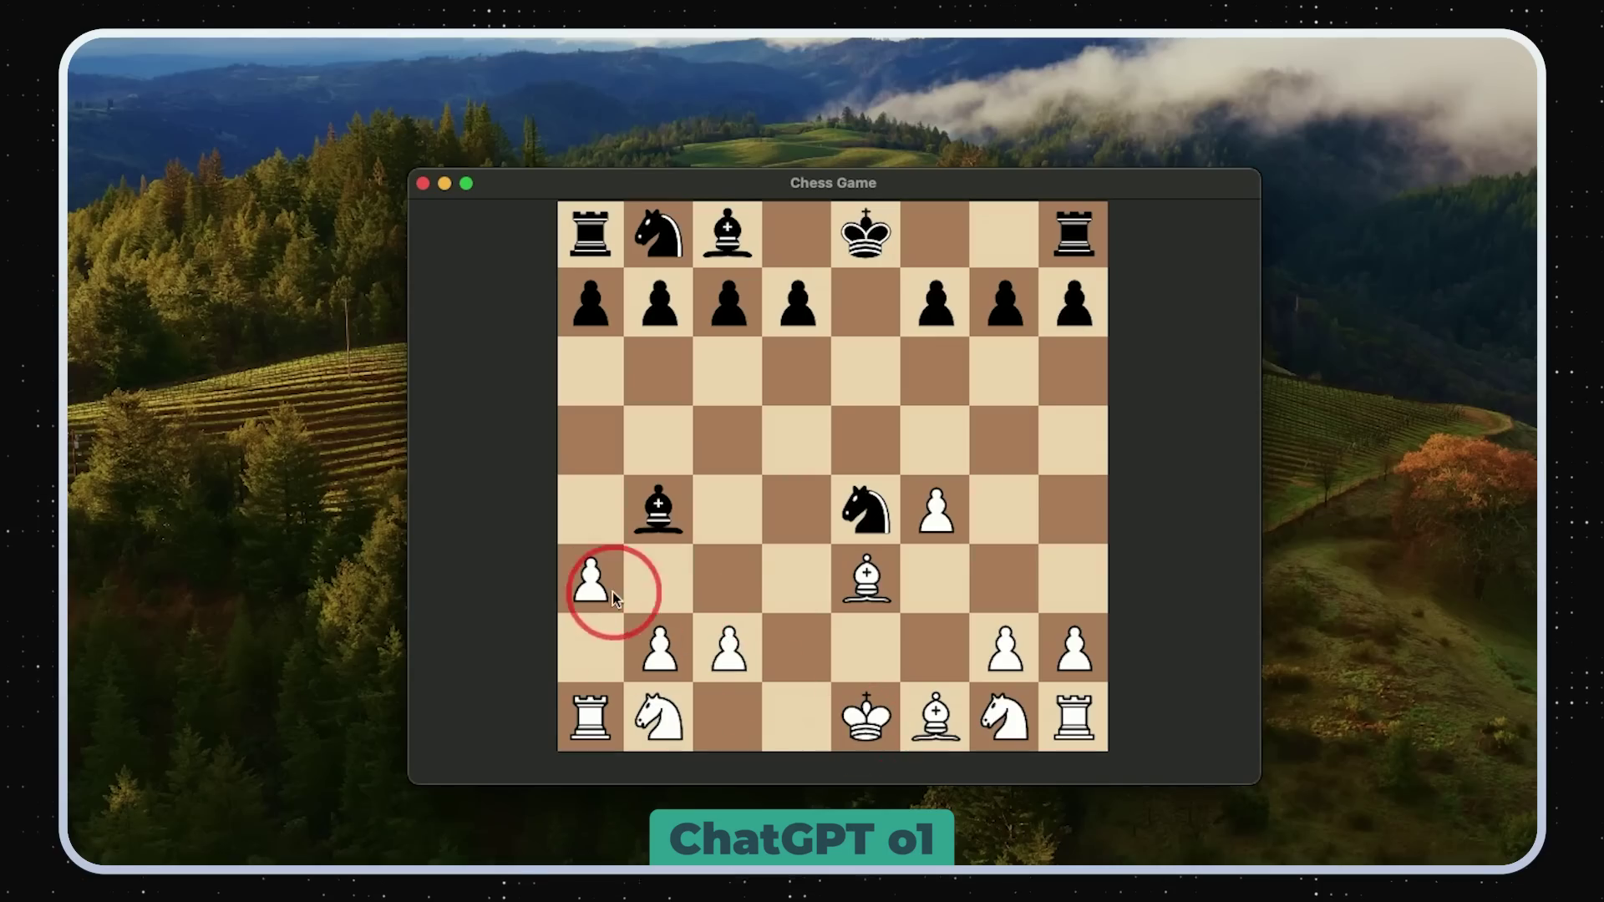
left_click(839, 710)
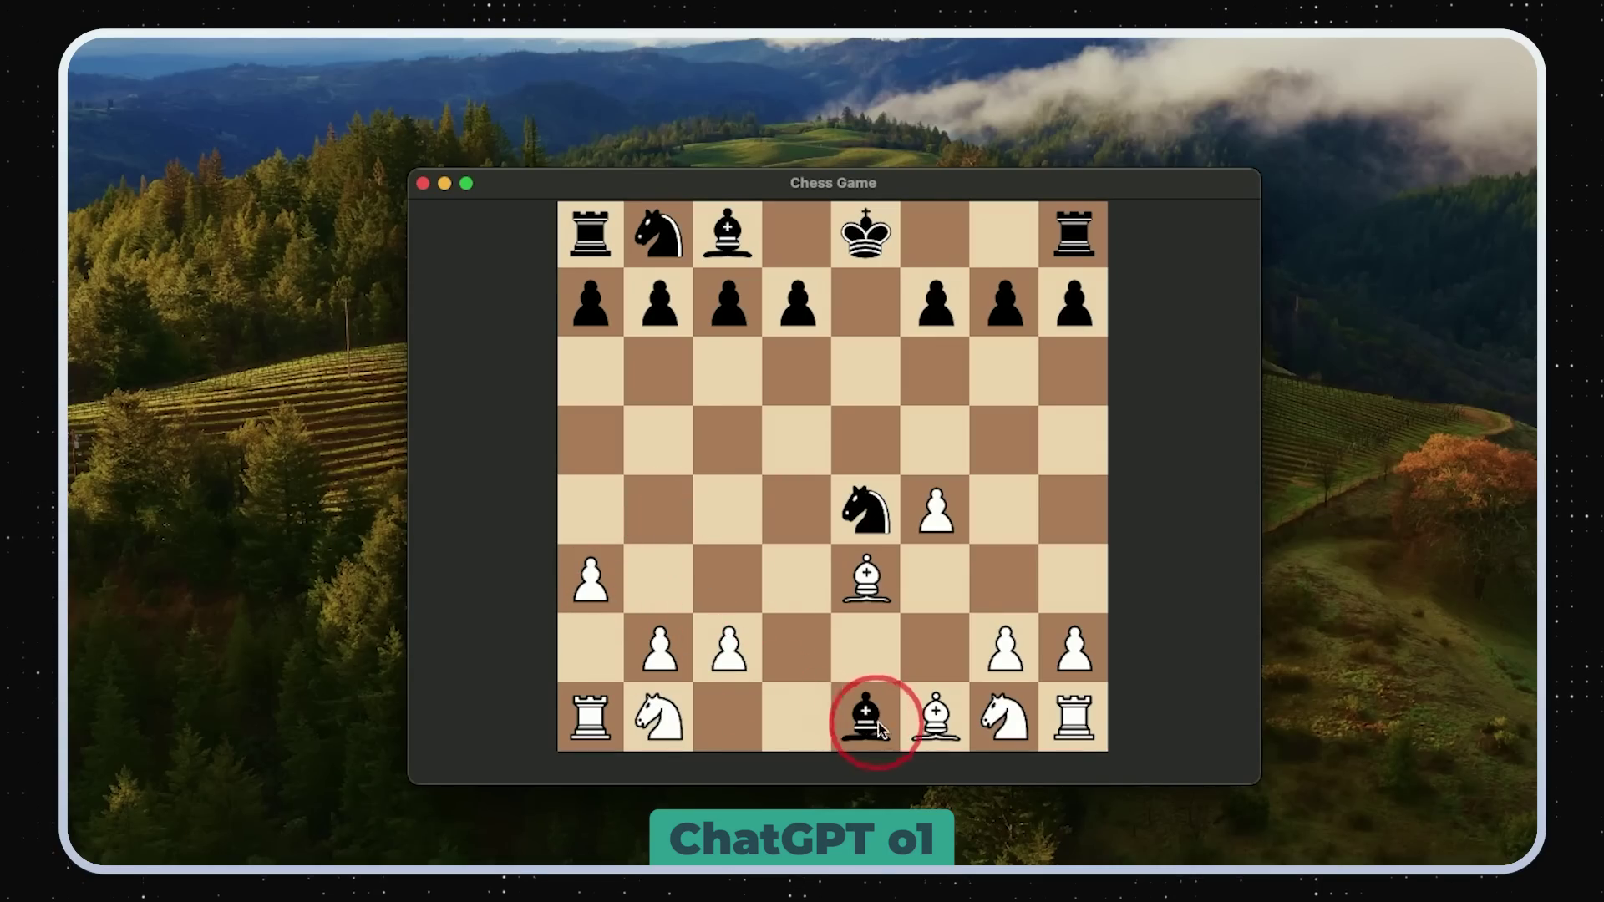
left_click(924, 597)
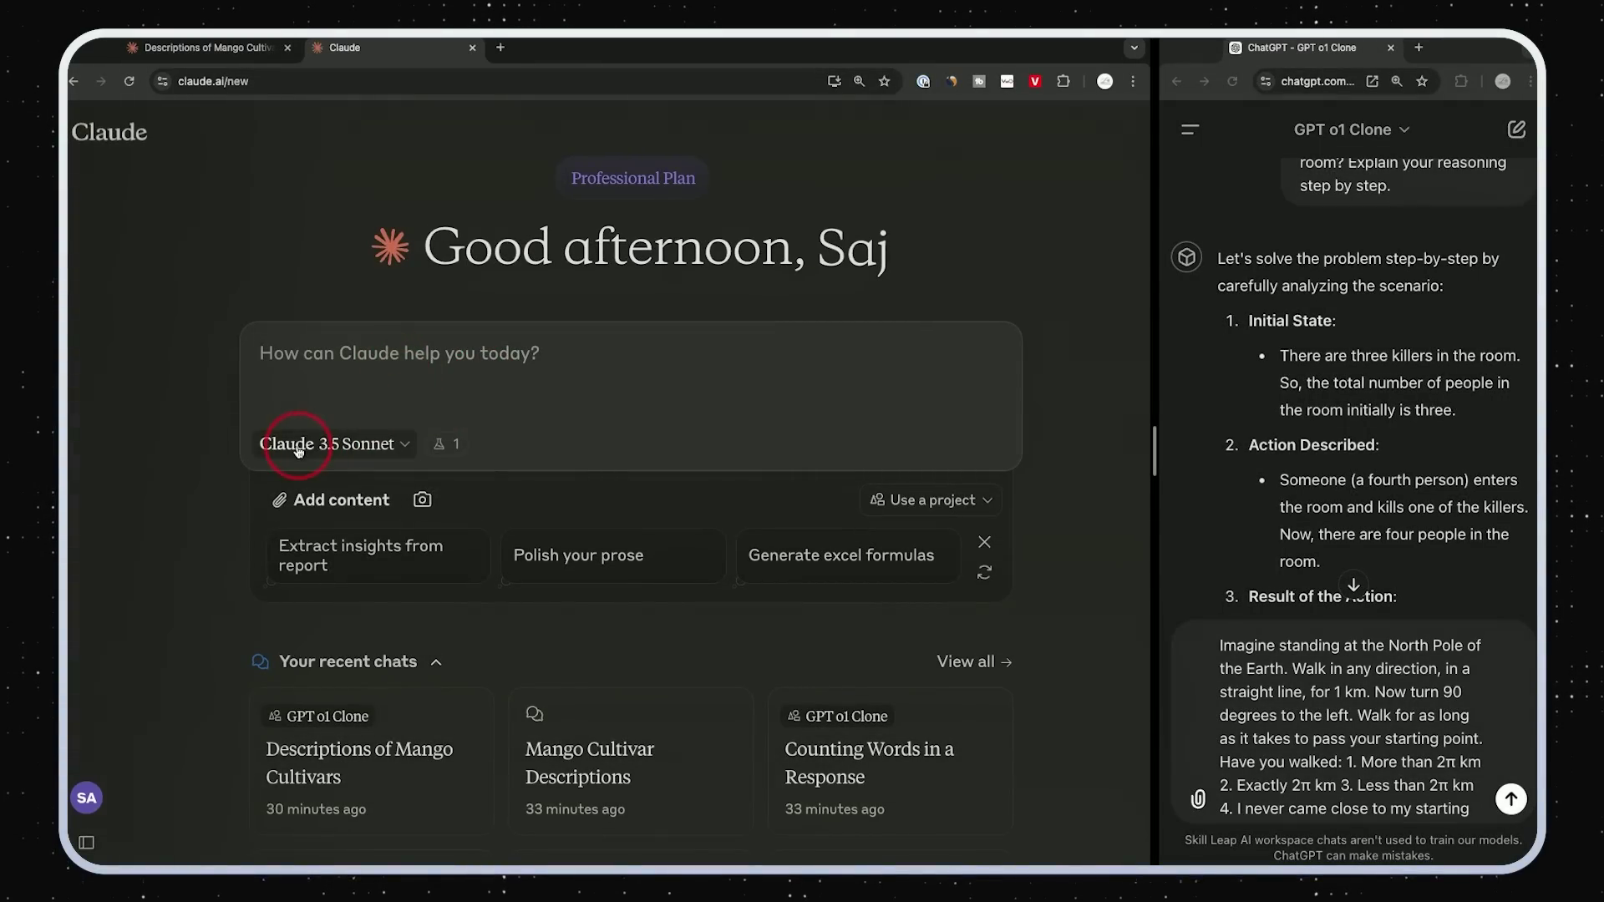
- Place the cursor in Claude's 'How can Claude help you today?' prompt box
left_click(357, 397)
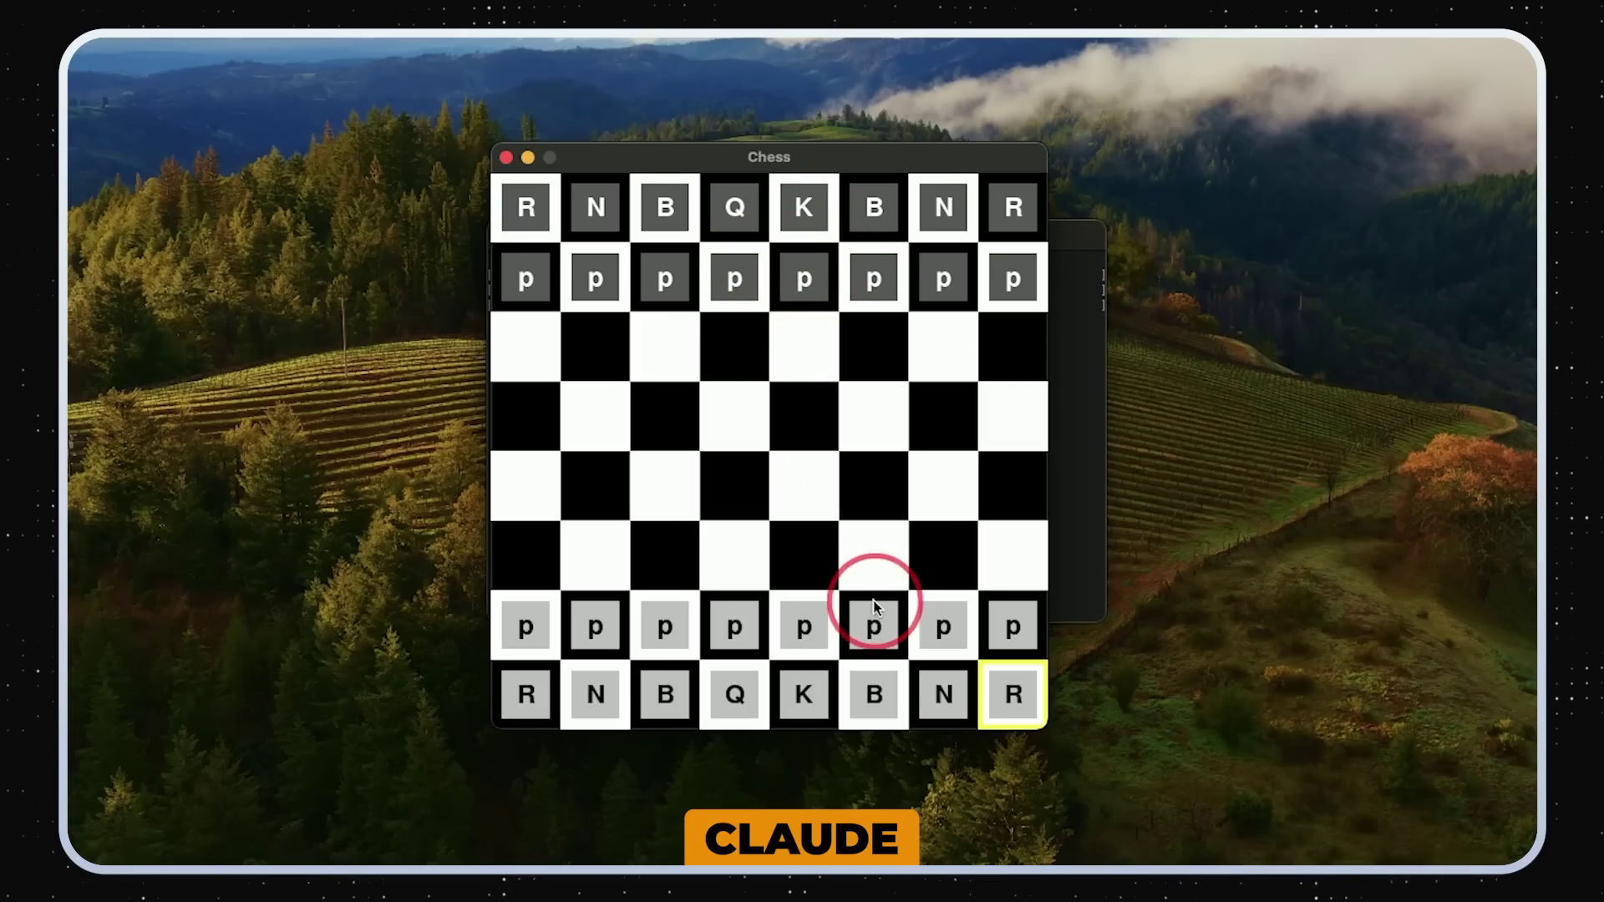
- Play e2-e4, then move Black's f8 bishop to c5, crashing the game with an IndexError
left_click(809, 631)
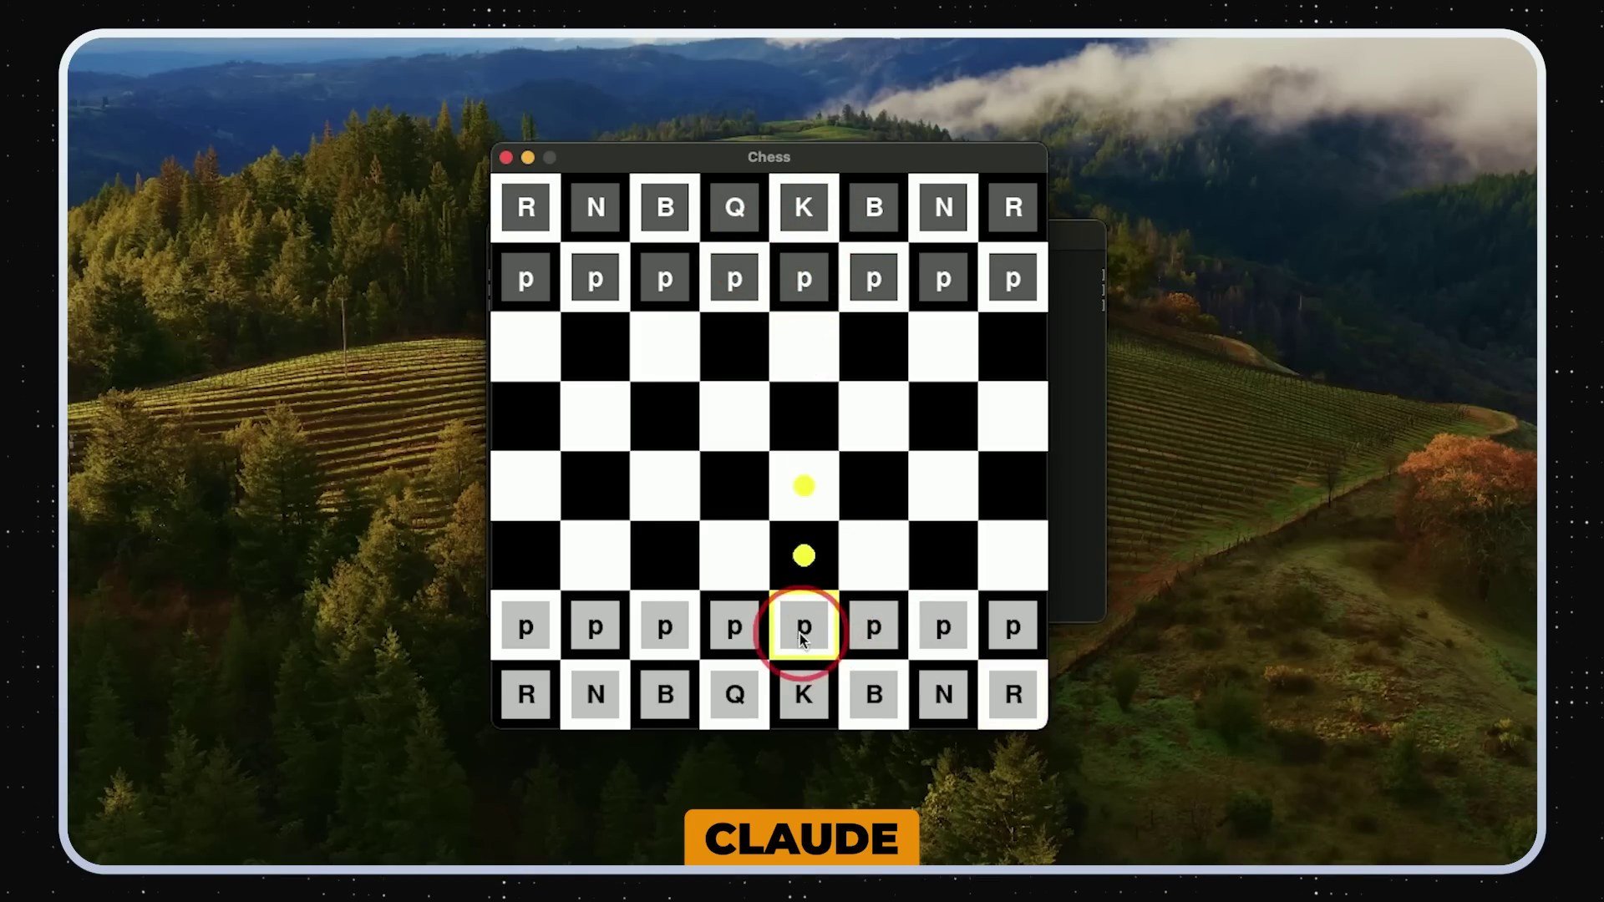
left_click(803, 488)
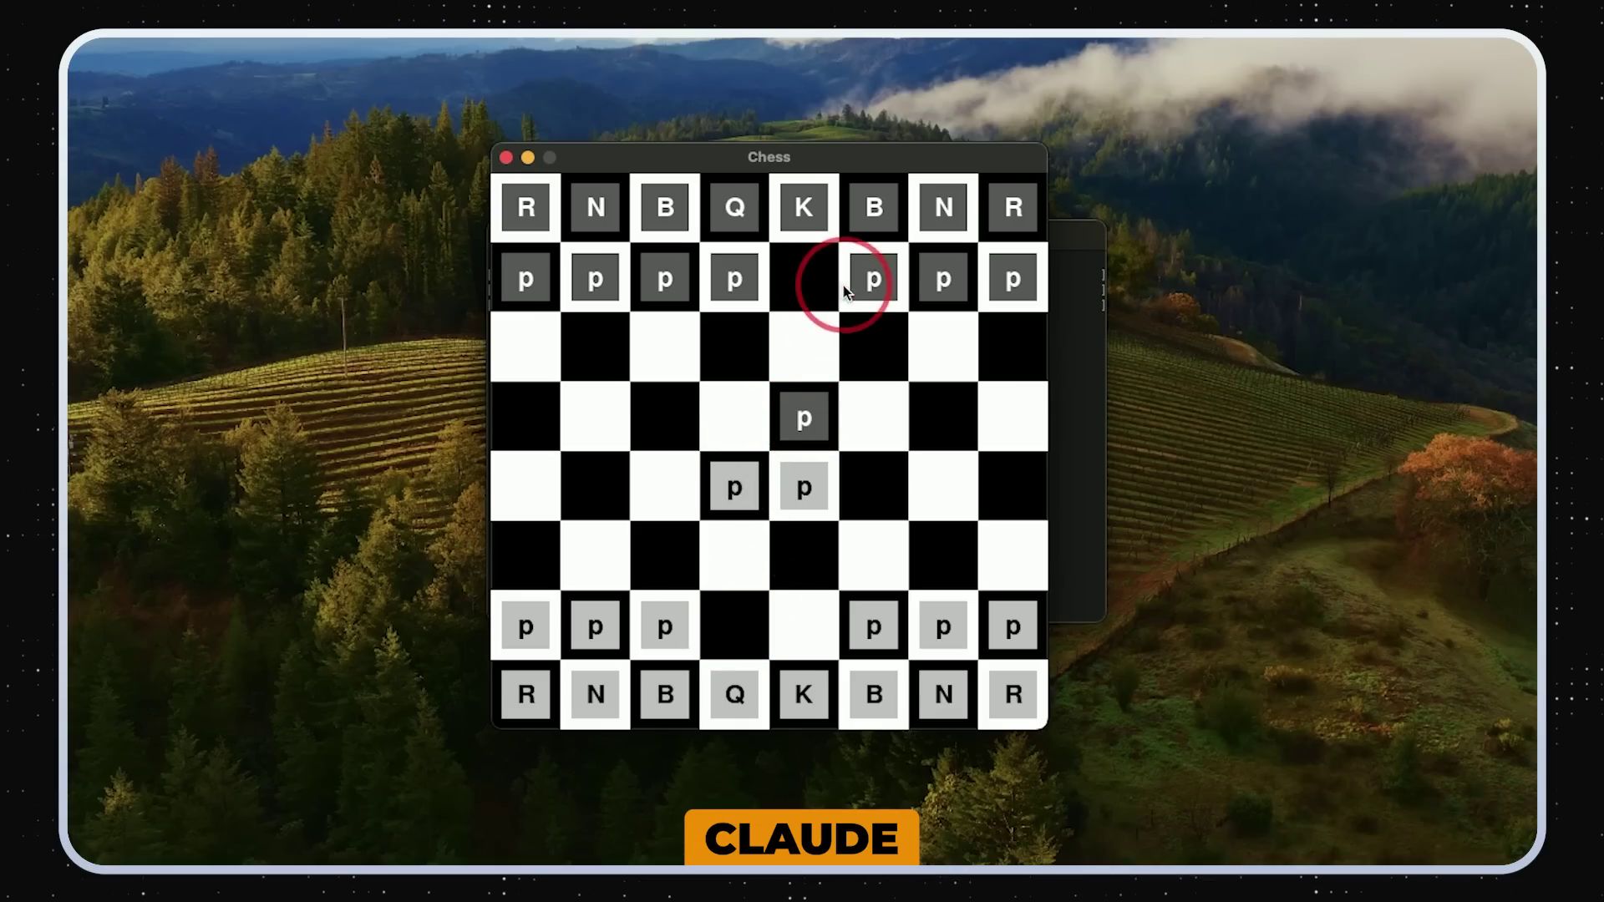
left_click(884, 219)
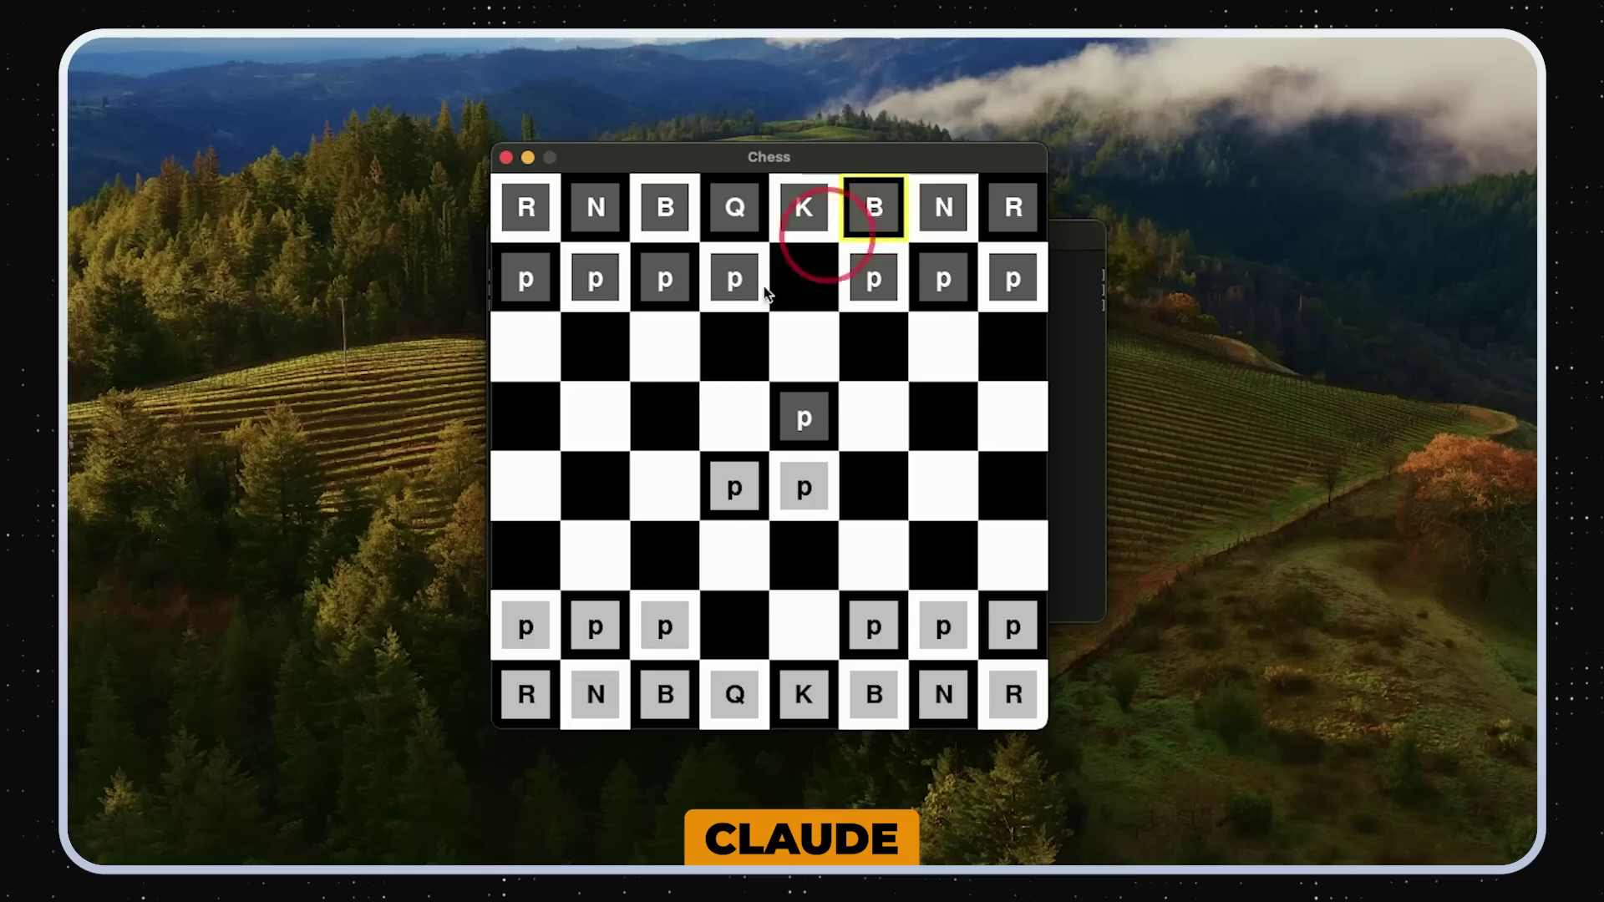
left_click(666, 418)
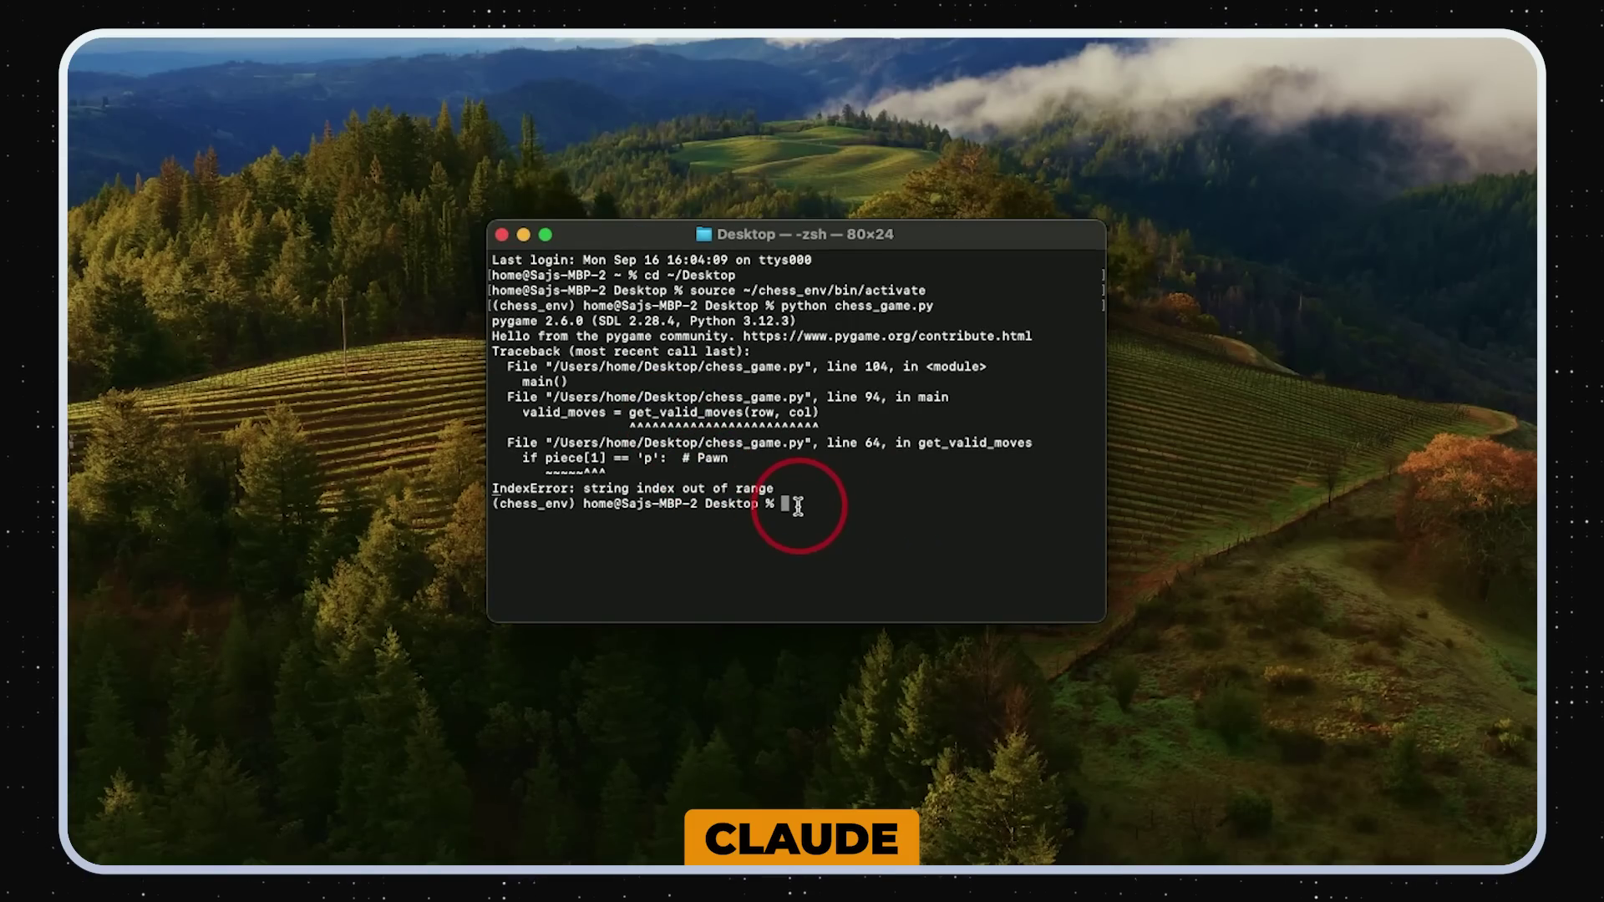
- Rerun python chess_game.py, replay e4, e5 and d4, and try capturing d4 with the e5 pawn
key("Up")
key("Return")
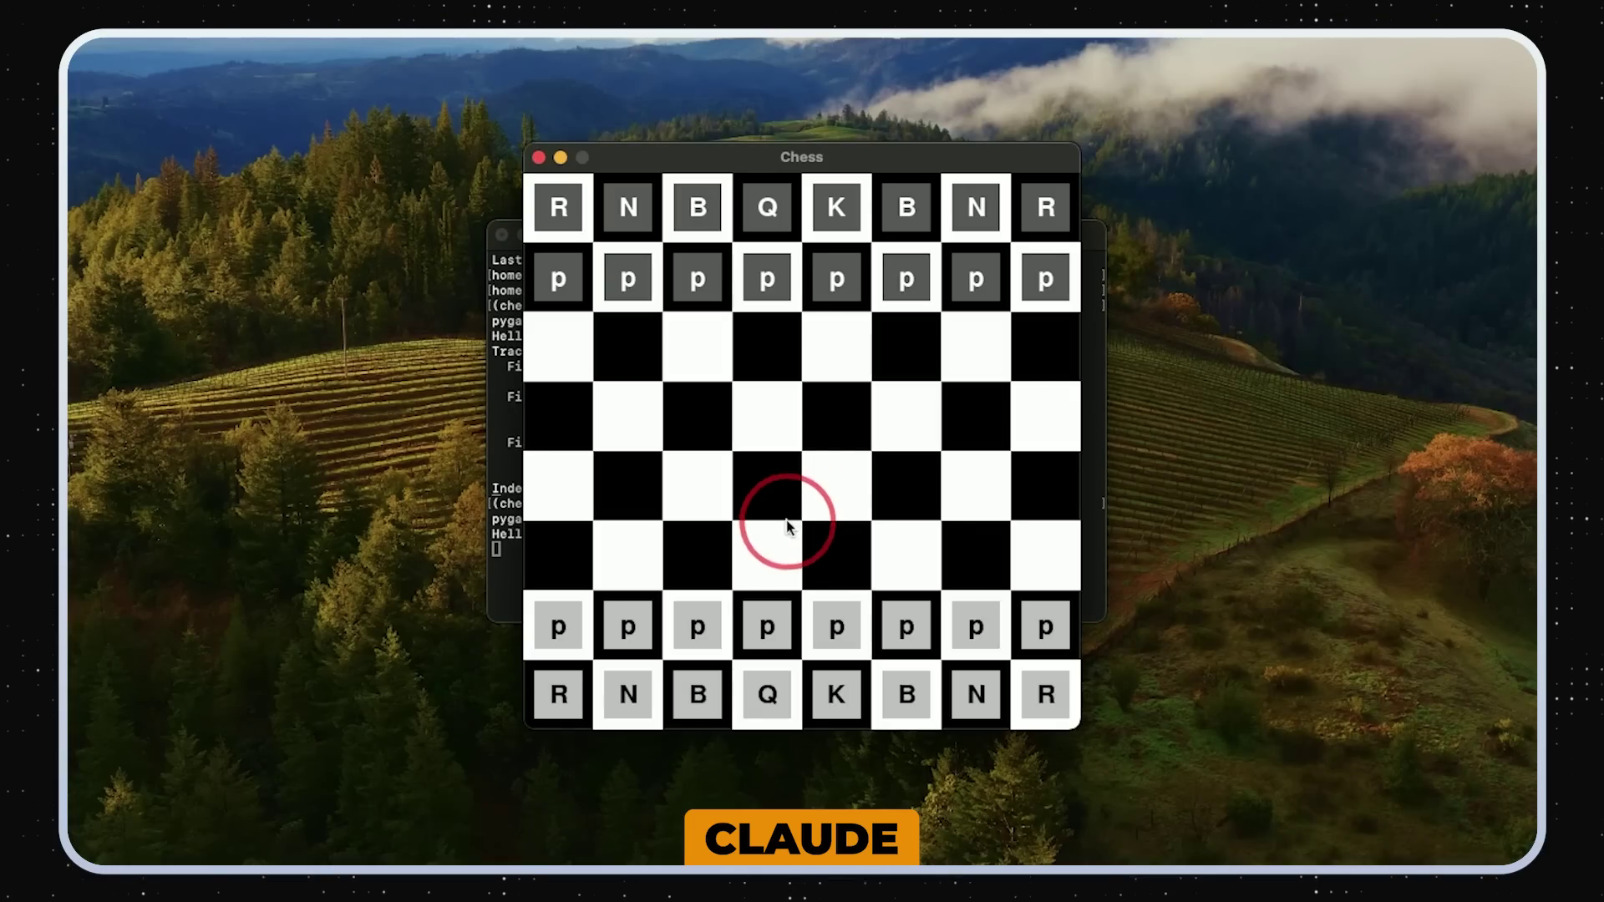
left_click(765, 625)
left_click(765, 485)
left_click(832, 416)
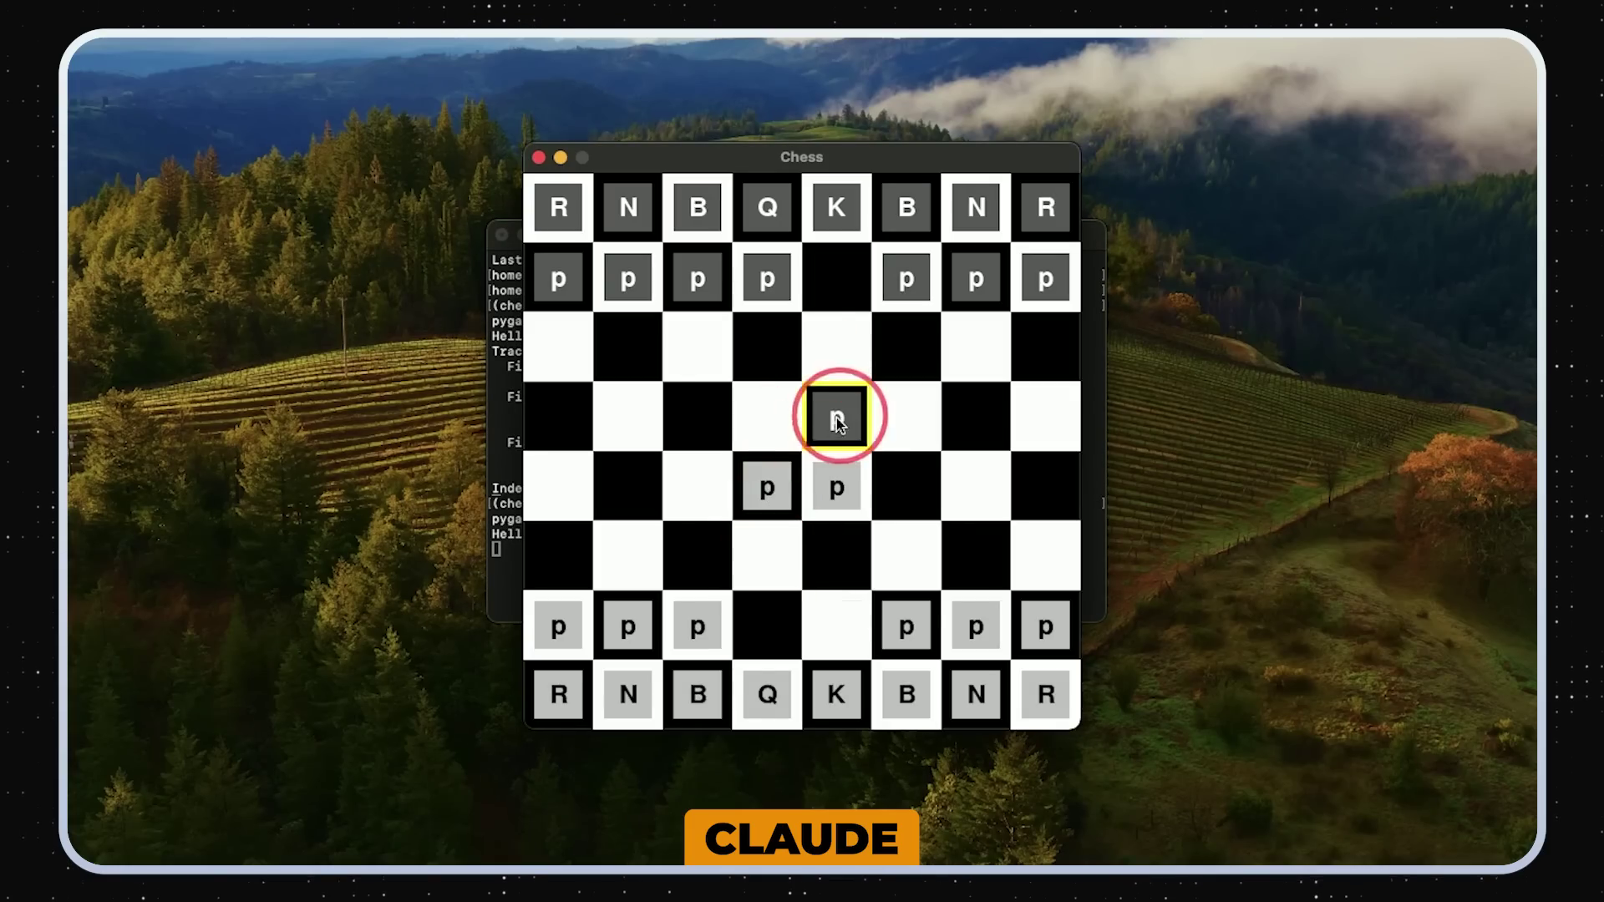
left_click(774, 487)
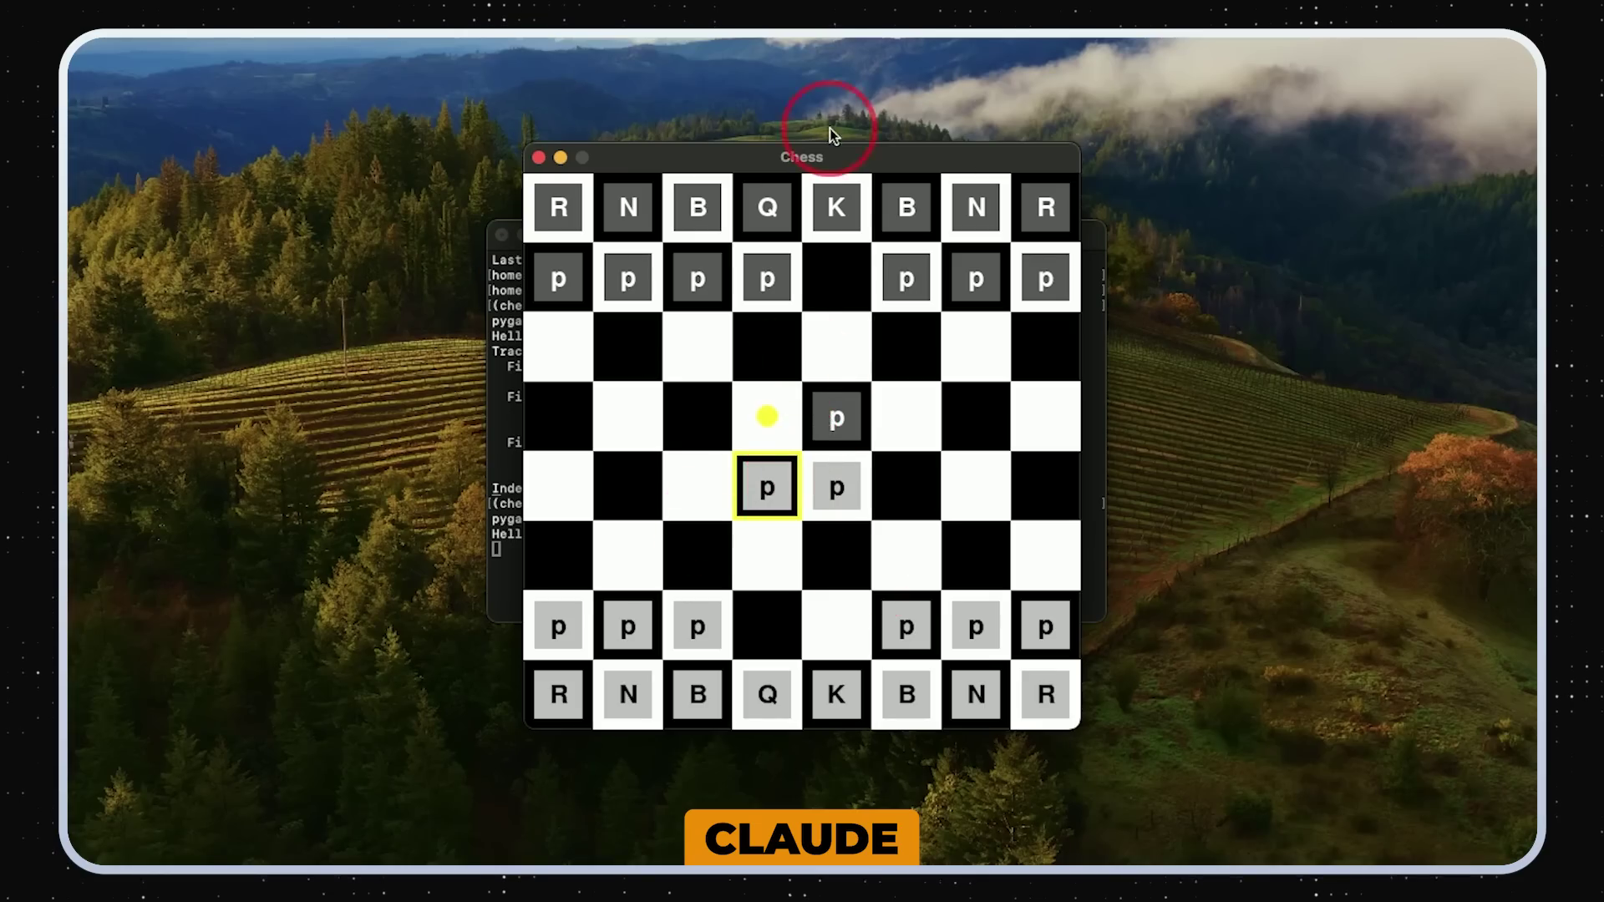
left_click_drag(844, 149, 839, 152)
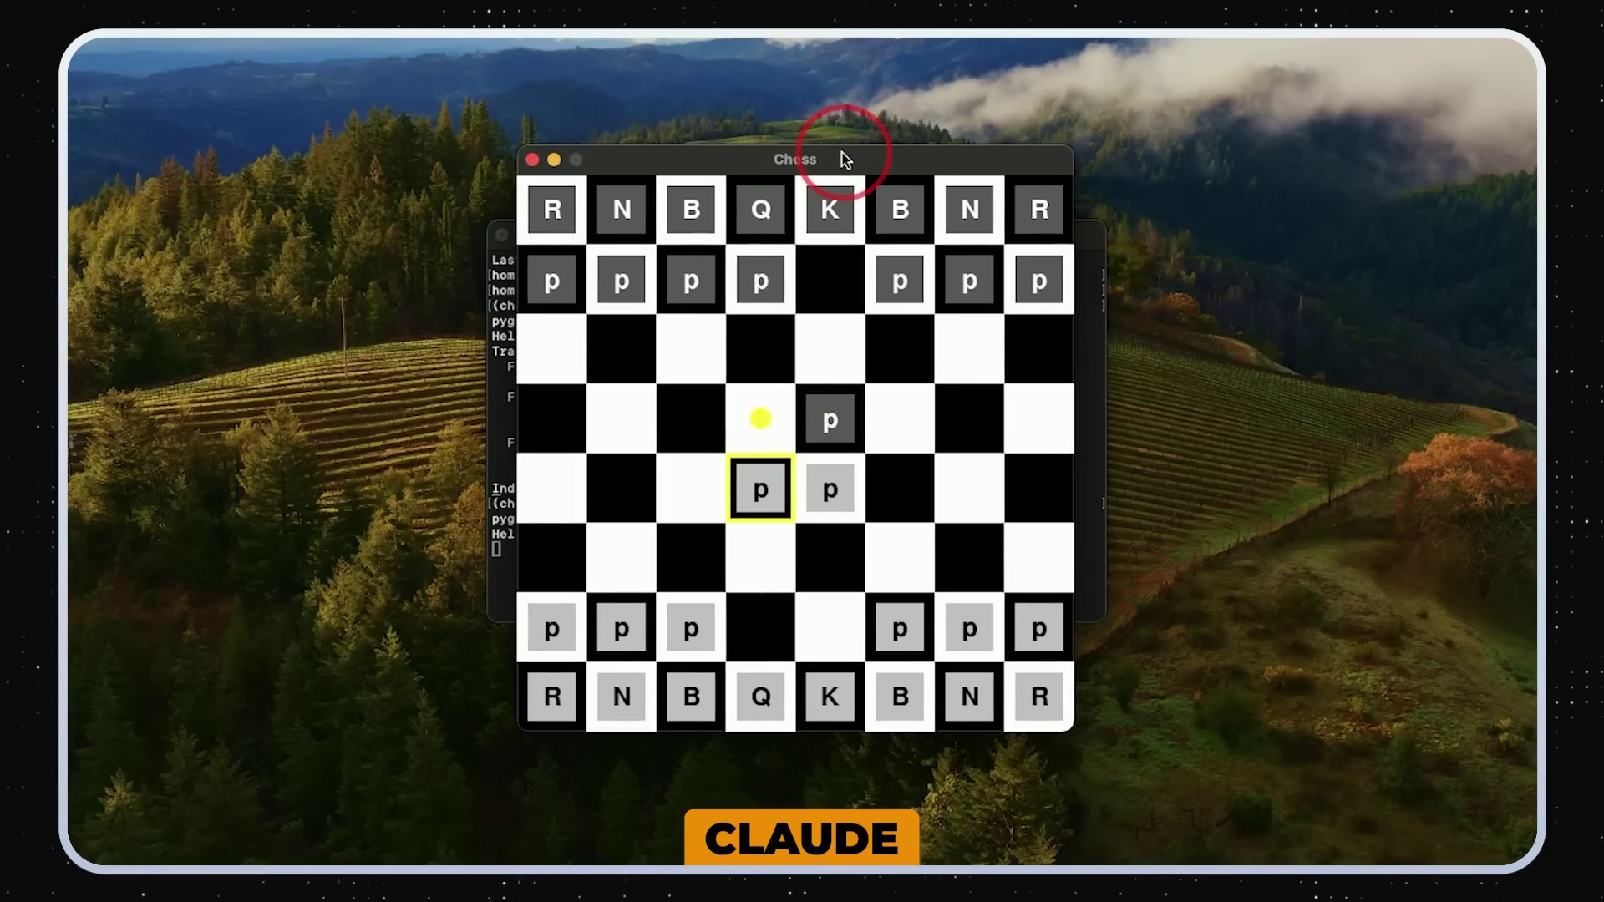